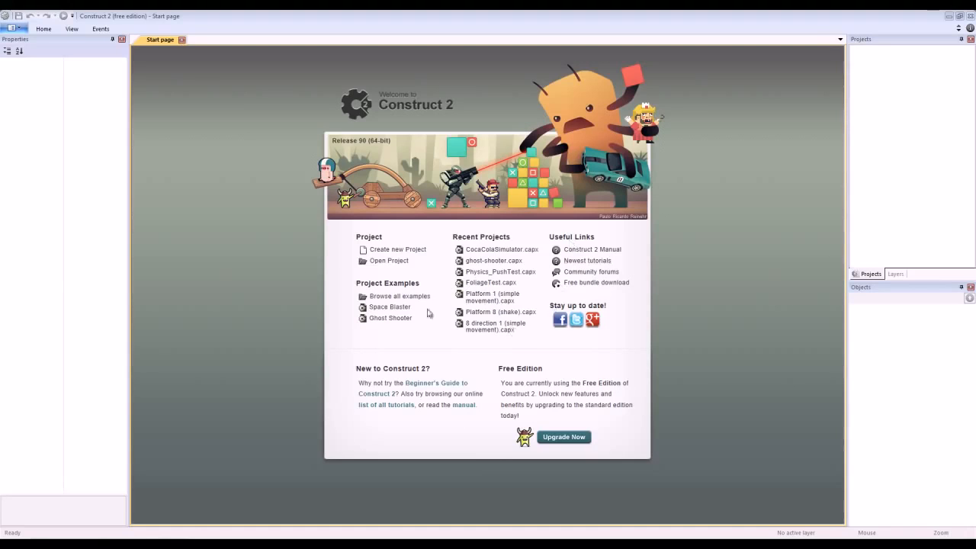
Step: Close the start page and create a new project stored in a single file
left_click(182, 39)
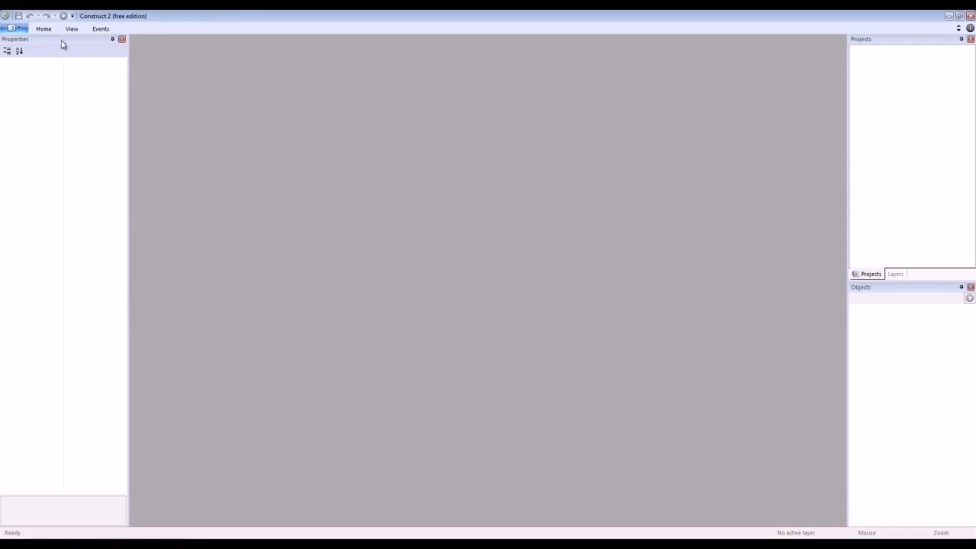
left_click(12, 27)
left_click(9, 48)
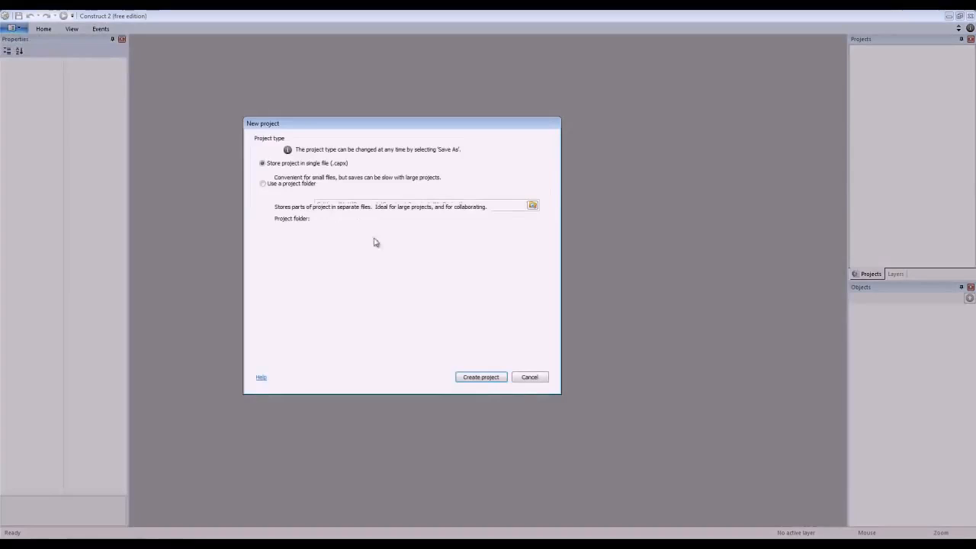
left_click(476, 377)
Step: Examine the empty layout's extents and the dashed game window boundary at different zoom levels
middle_click_drag(502, 279, 440, 262)
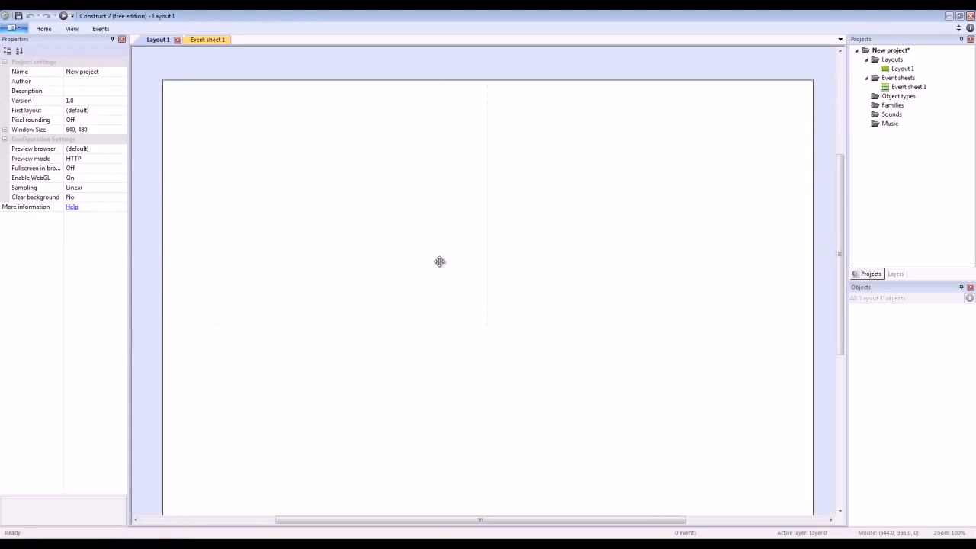
scroll(439, 266, "down", 2, "ctrl")
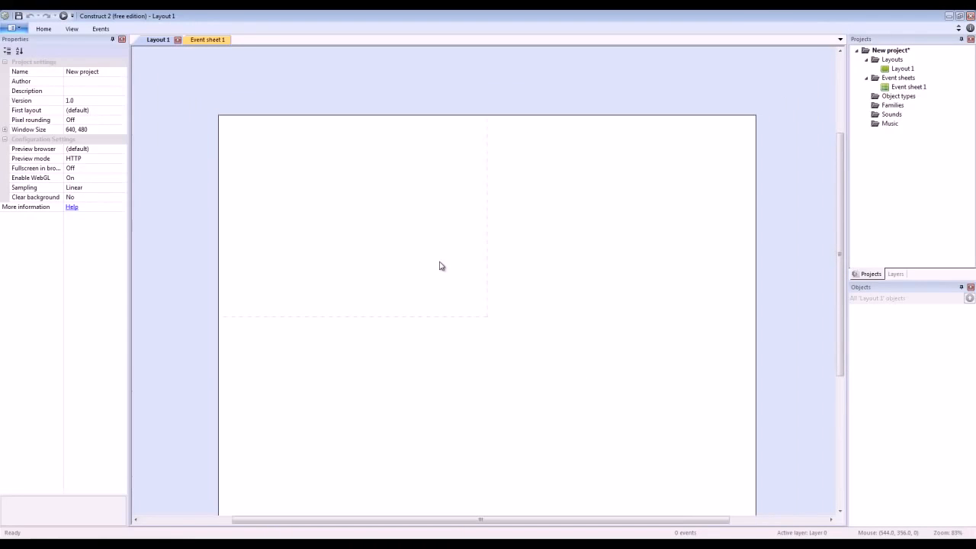
middle_click_drag(439, 265, 429, 211)
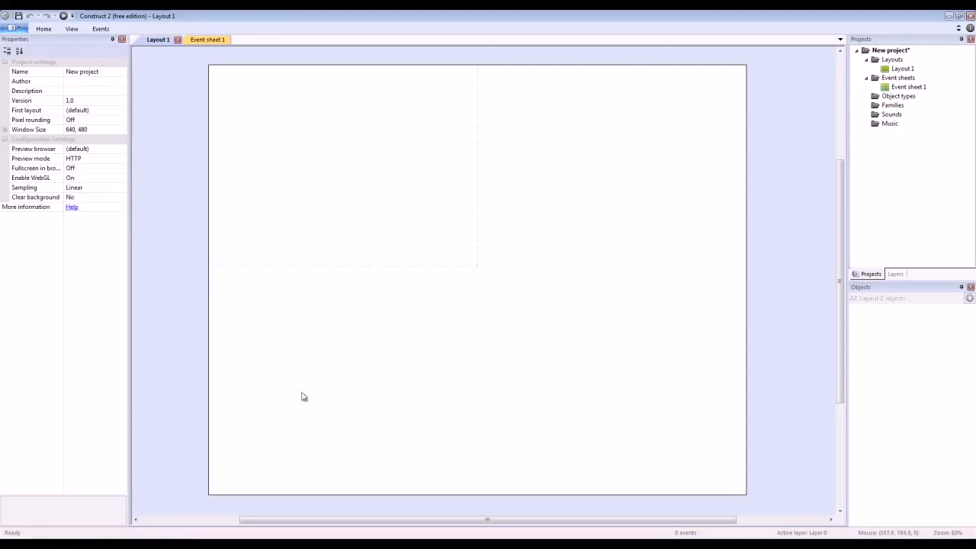
middle_click_drag(363, 240, 423, 300)
scroll(409, 295, "up", 3, "ctrl")
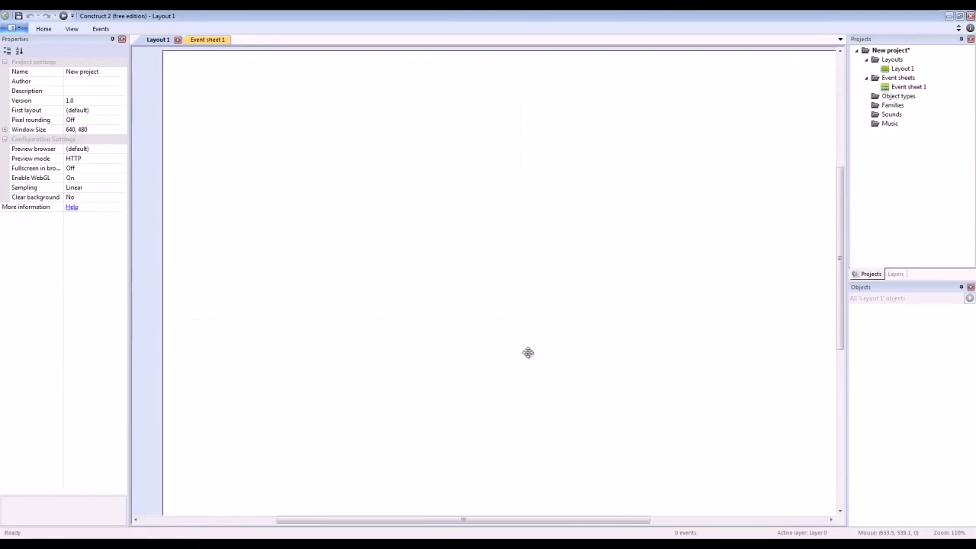
scroll(527, 353, "down", 2, "ctrl")
scroll(524, 352, "down", 2, "ctrl")
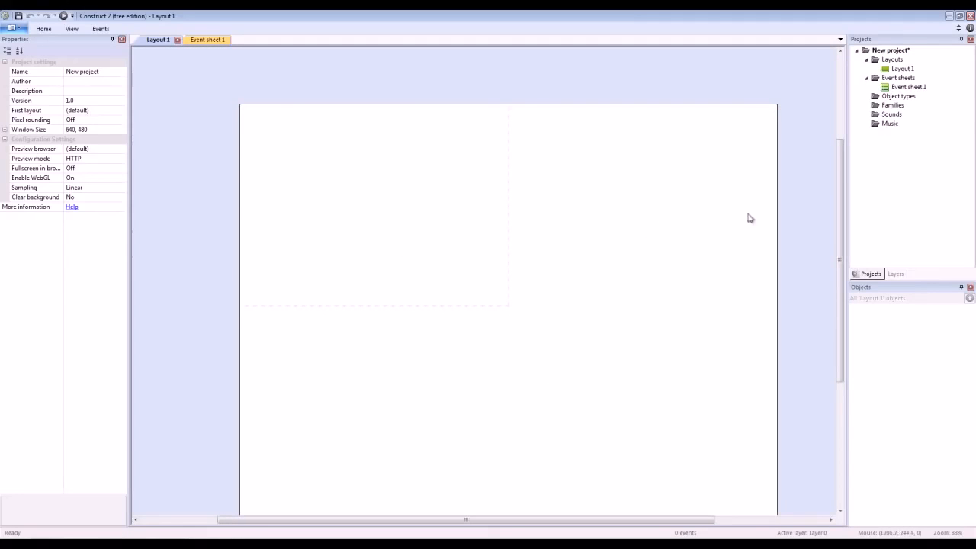
middle_click_drag(681, 294, 623, 253)
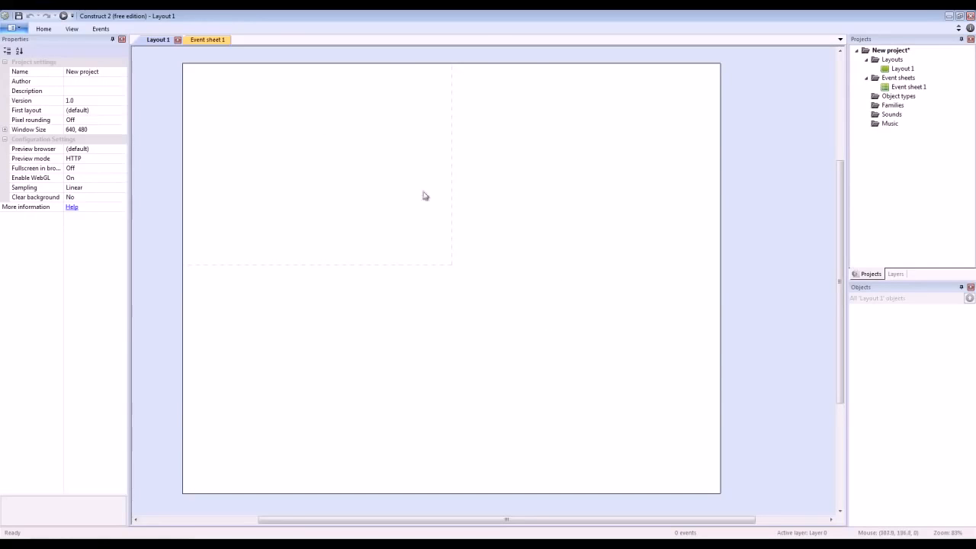
middle_click_drag(560, 286, 521, 289)
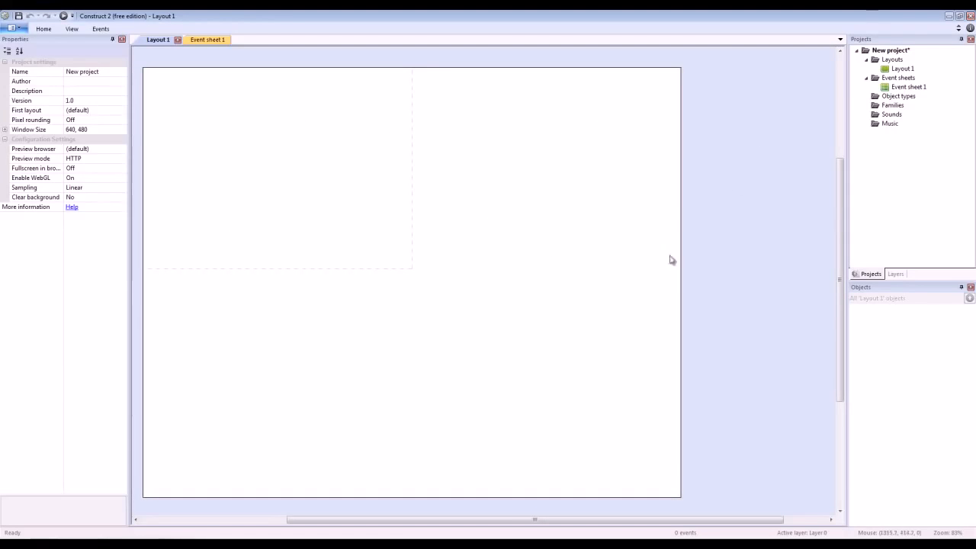
middle_click_drag(488, 246, 577, 277)
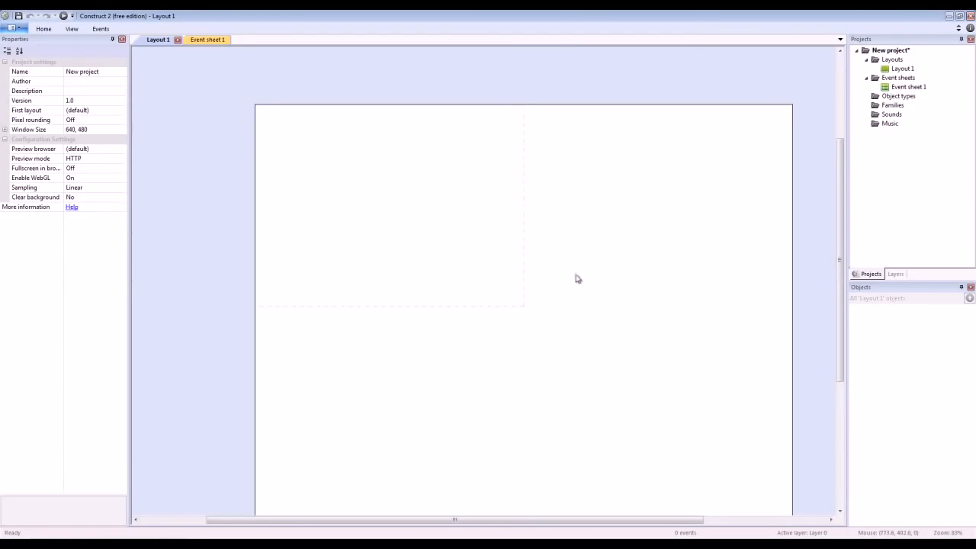
middle_click_drag(362, 237, 413, 262)
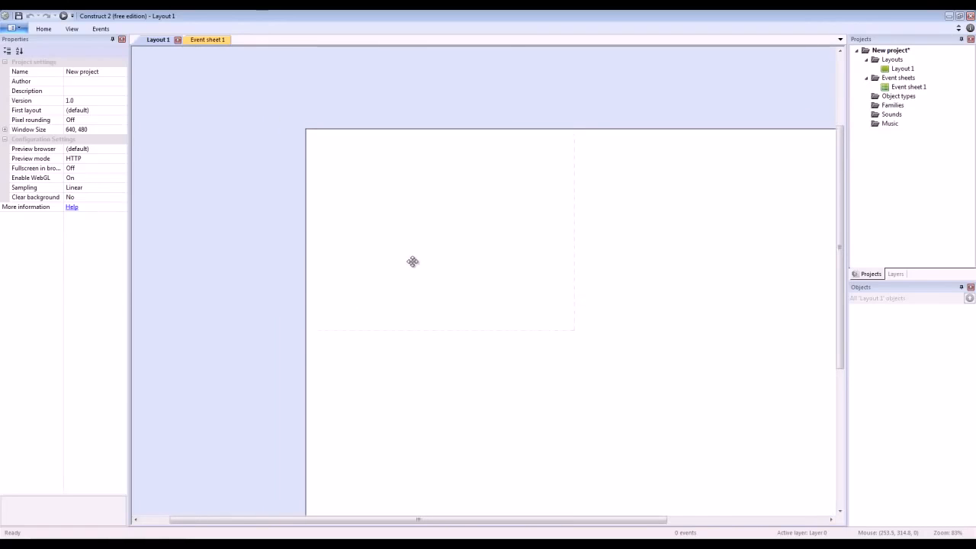
scroll(414, 266, "up", 4, "ctrl")
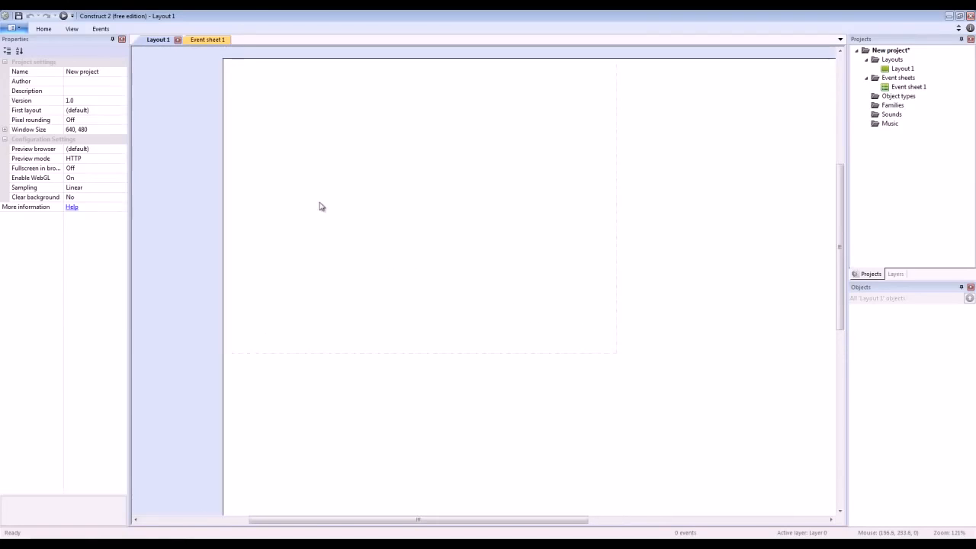
middle_click_drag(320, 207, 350, 255)
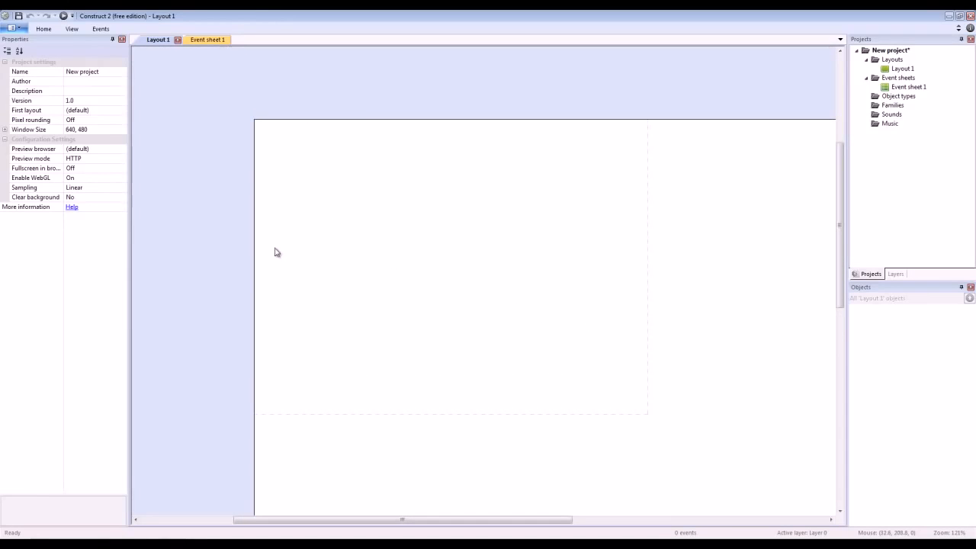
Step: Import Platform.png from the Assets folder into the layout as a sprite, inside the dashed window area
left_click(136, 544)
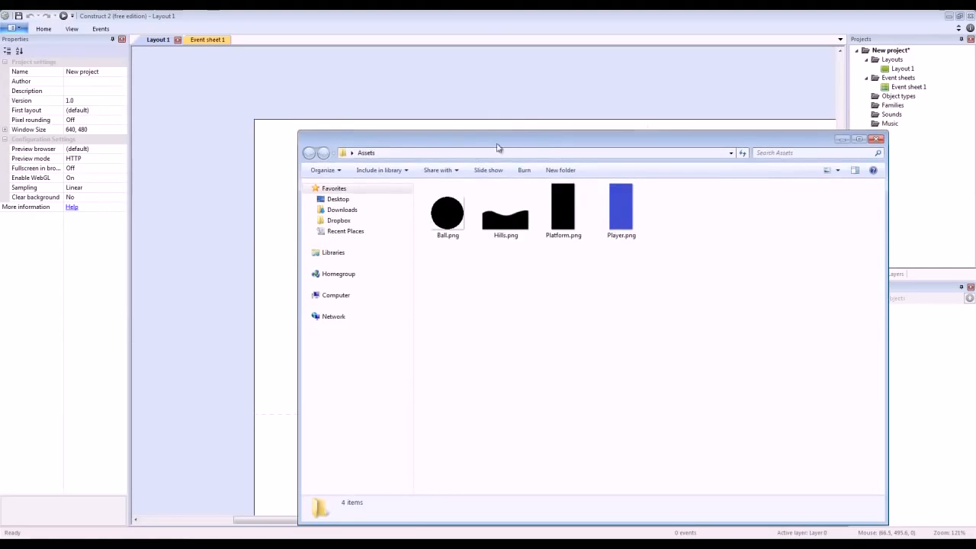
left_click_drag(498, 143, 706, 142)
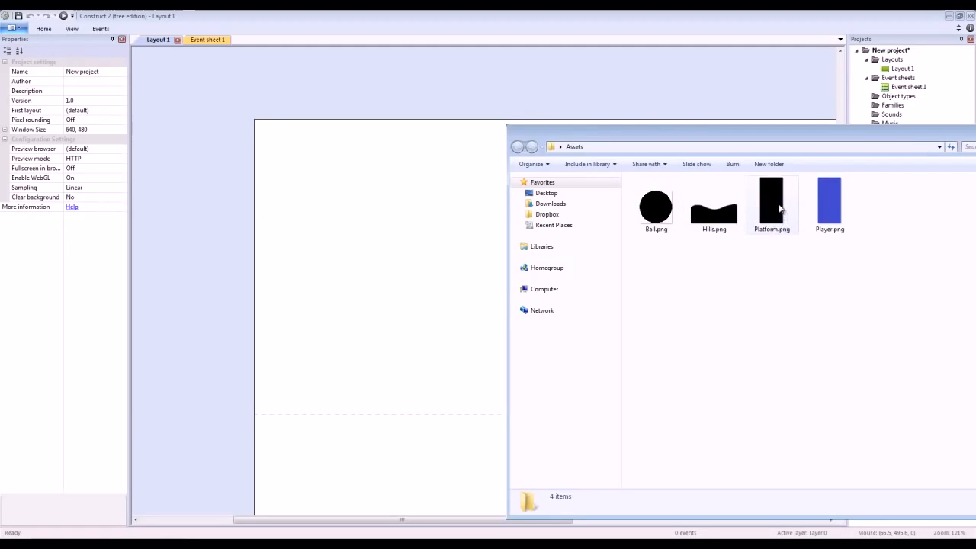
left_click_drag(776, 204, 396, 330)
left_click_drag(361, 280, 358, 264)
left_click(409, 261)
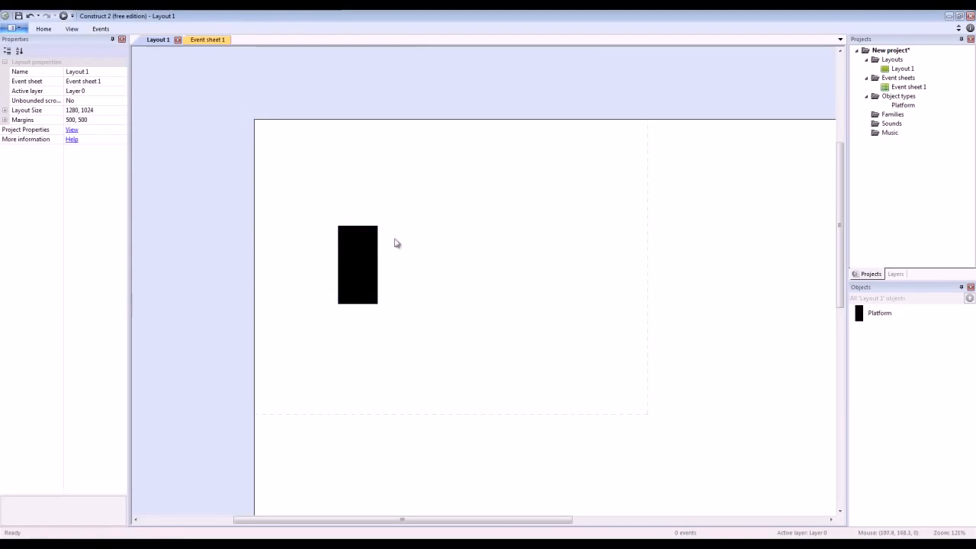
Step: Reshape the Platform sprite into a thin floor of about 652 by 30 along the dashed window's lower edge
left_click(363, 282)
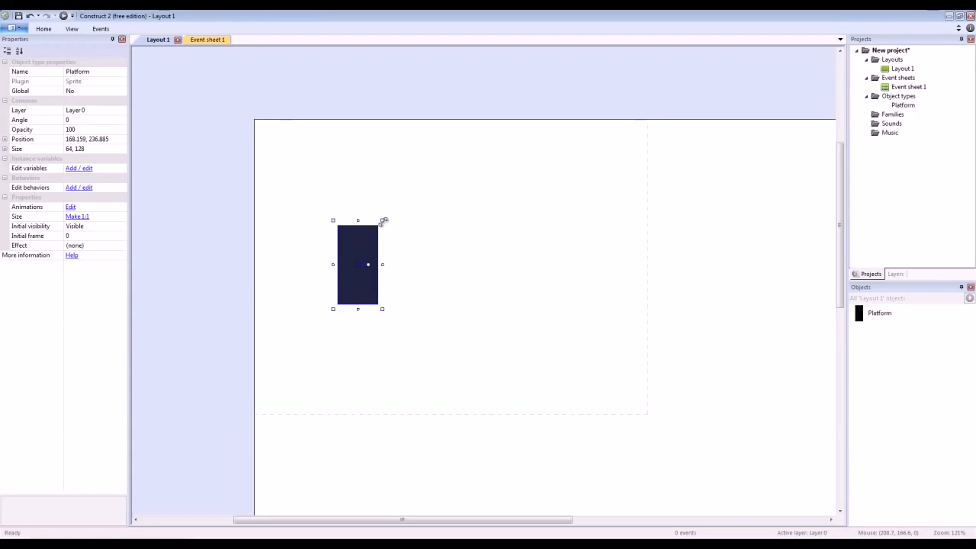
left_click_drag(369, 254, 325, 348)
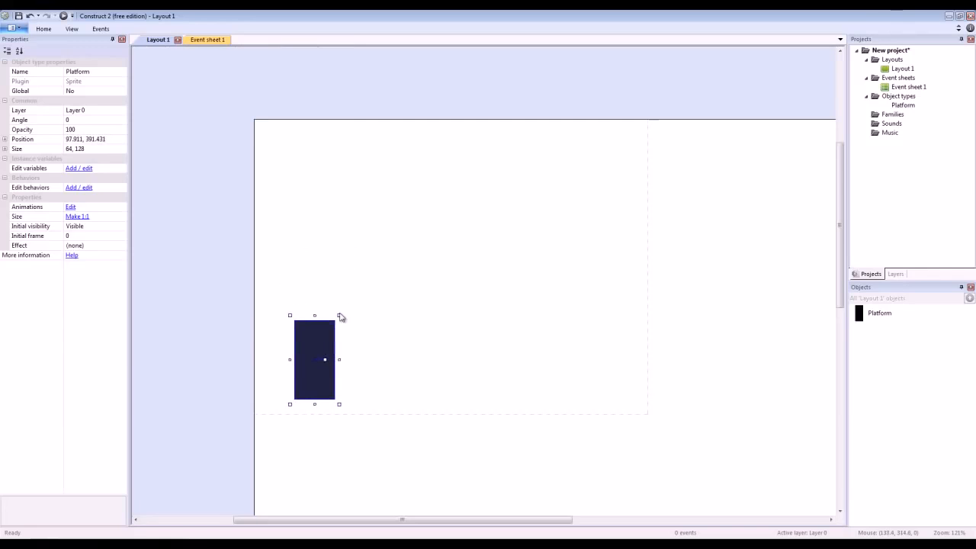
left_click_drag(339, 315, 655, 411)
left_click(591, 311)
left_click(566, 333)
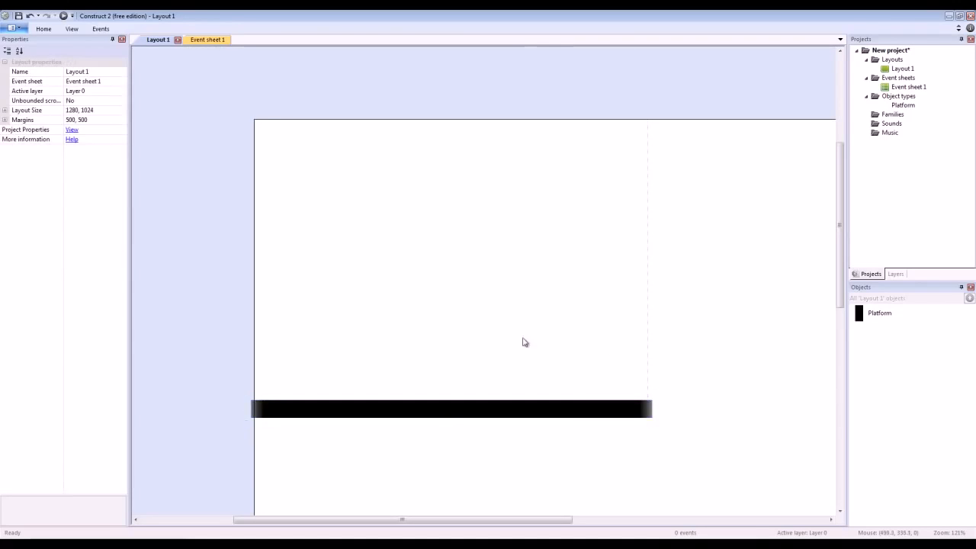
Step: Add the Solid behavior to the Platform floor sprite
left_click(402, 415)
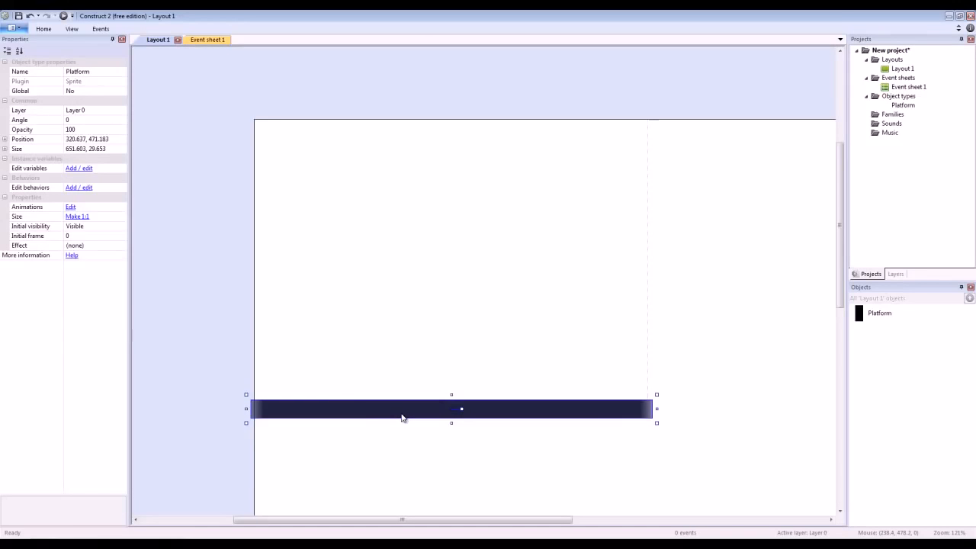
left_click(79, 188)
left_click(414, 225)
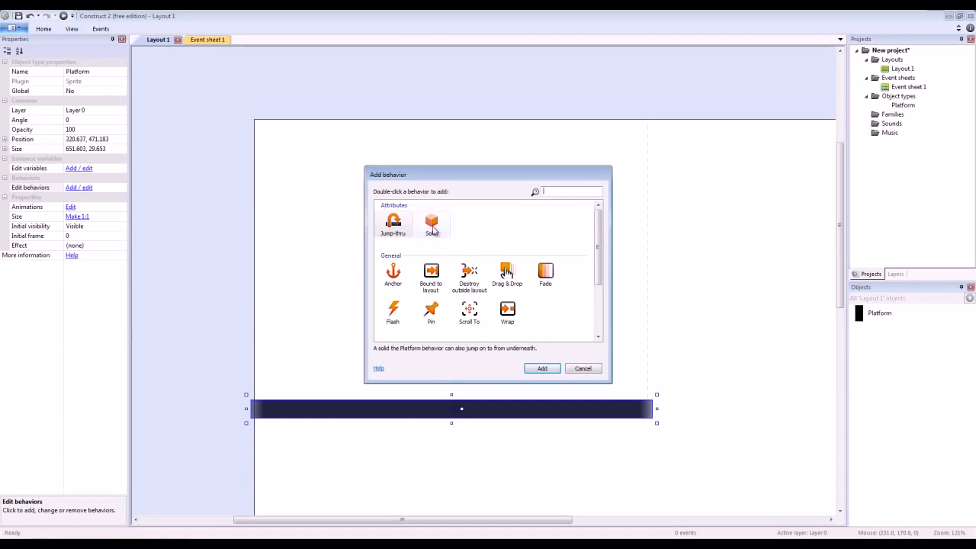
double_click(431, 225)
left_click(567, 213)
left_click(530, 295)
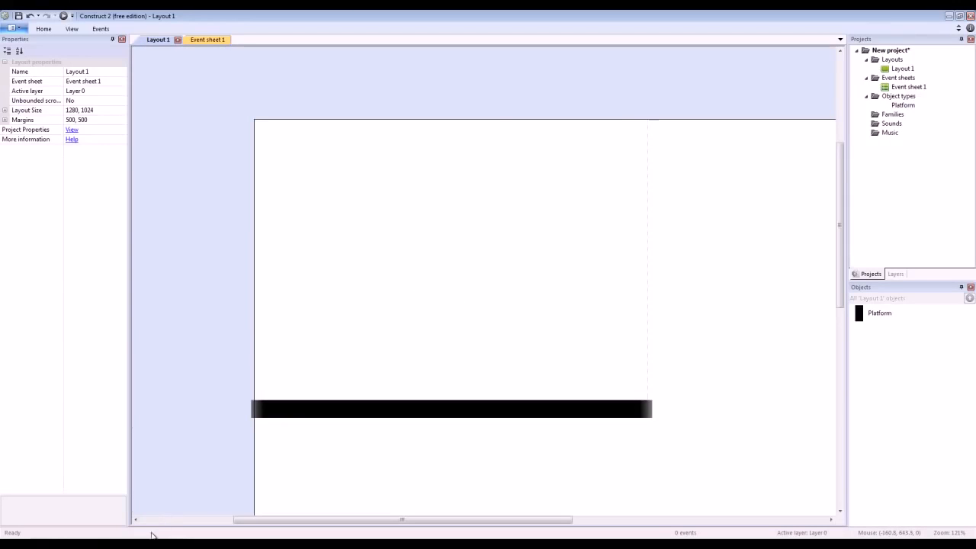
Step: Import Player.png from the Assets folder into the layout as a sprite above the floor's left part
left_click(152, 543)
left_click(752, 264)
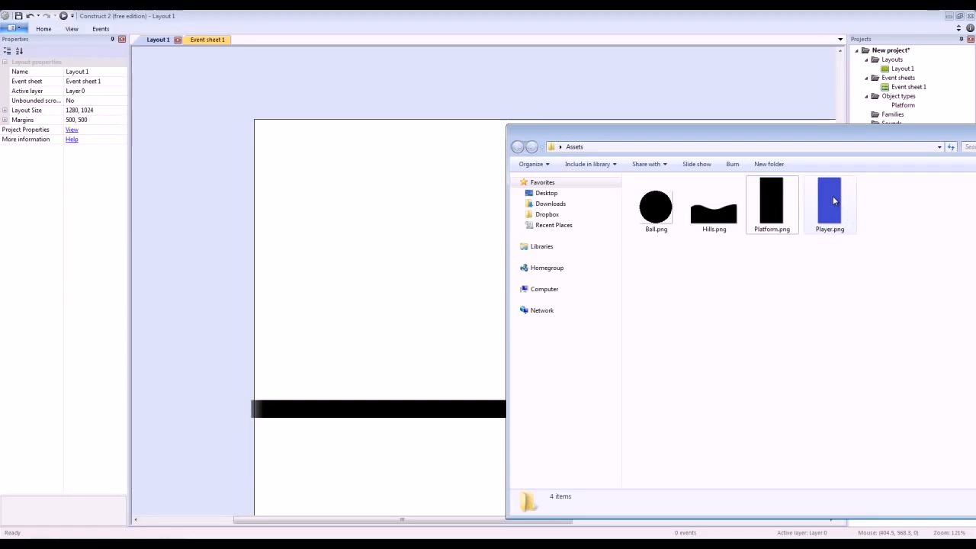
left_click_drag(834, 200, 357, 299)
left_click(432, 222)
Step: Shrink the Player sprite to about 42 by 83 and place it just above the floor
left_click(368, 288)
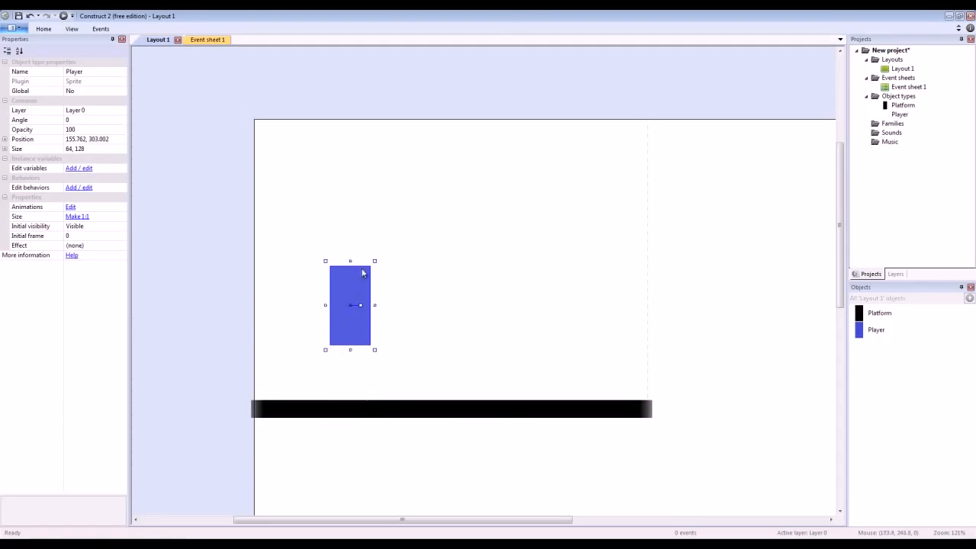
left_click_drag(375, 263, 329, 324)
left_click(386, 305)
Step: Add the Platform movement behavior to the Player sprite
left_click(338, 320)
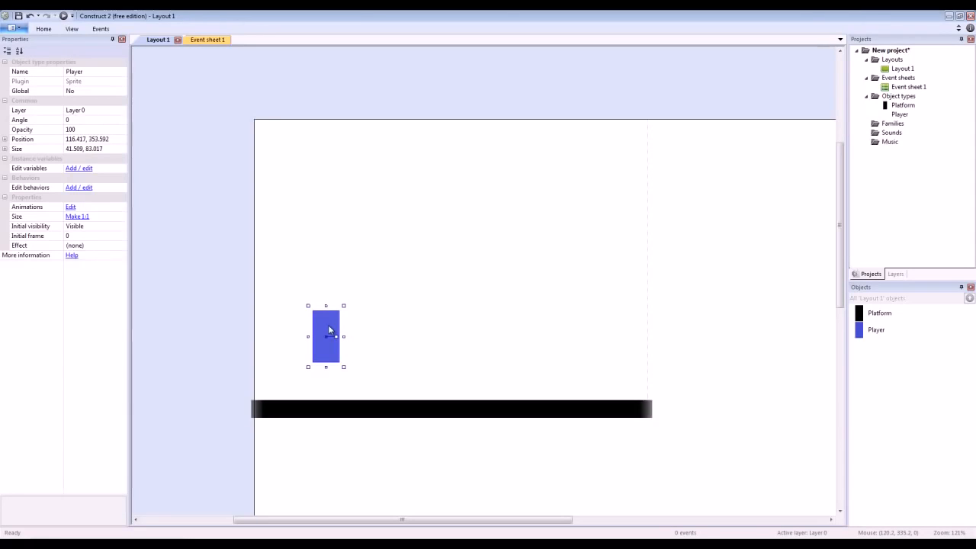
left_click(78, 187)
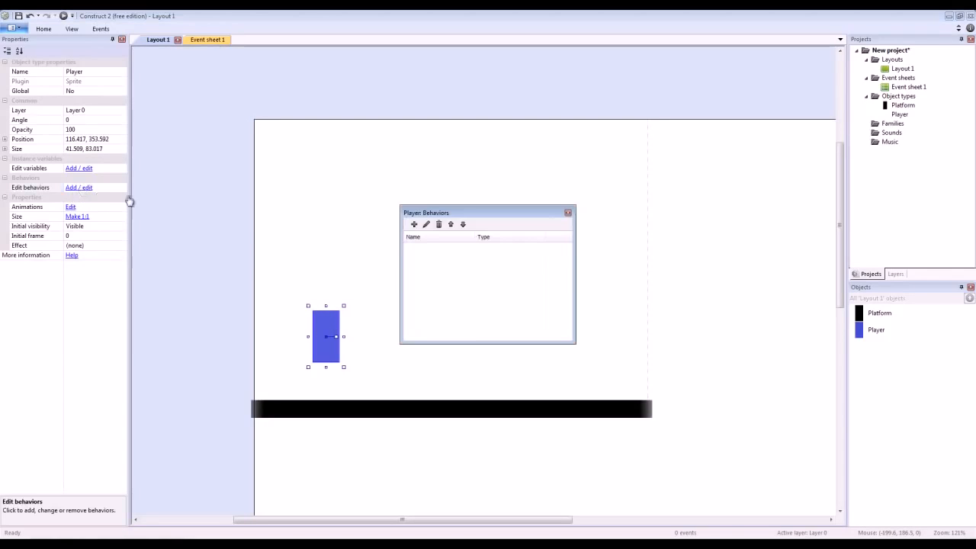
left_click(415, 225)
scroll(582, 316, "down", 3)
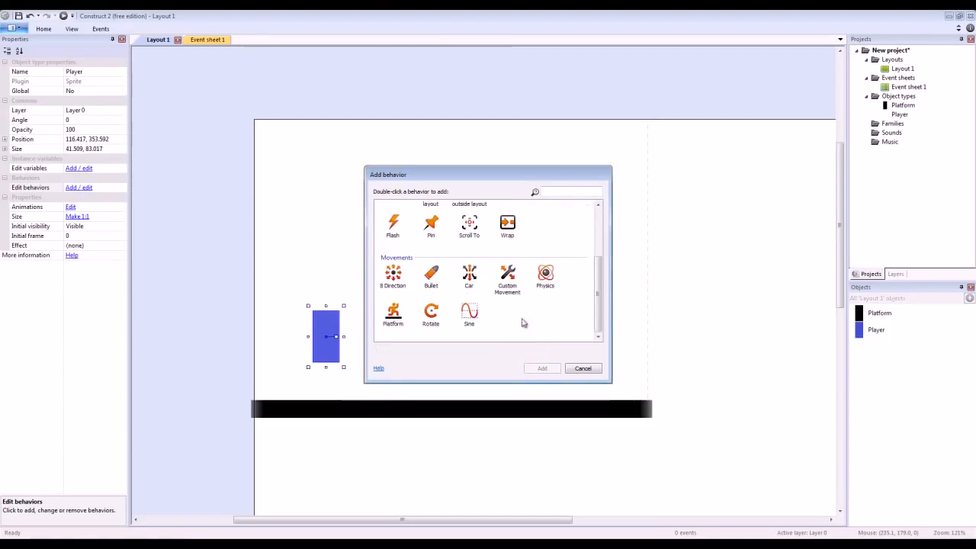
double_click(392, 316)
left_click(568, 215)
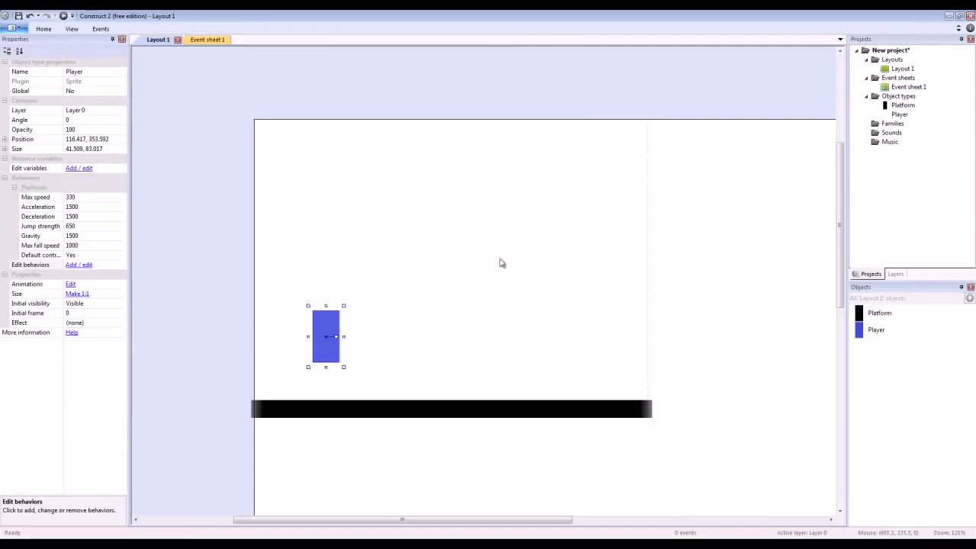
left_click(492, 269)
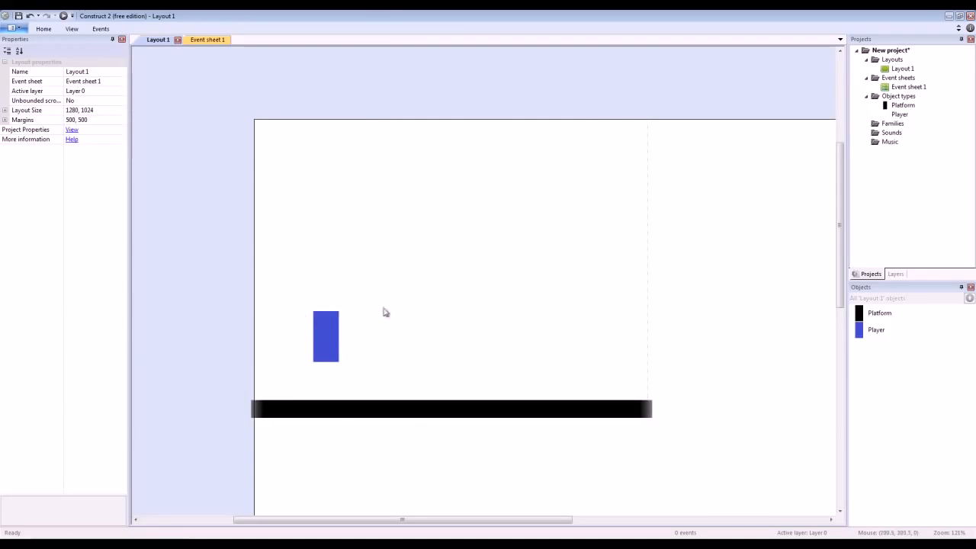
Step: Preview the layout in the browser and test the player's running and jumping in both directions
left_click(64, 16)
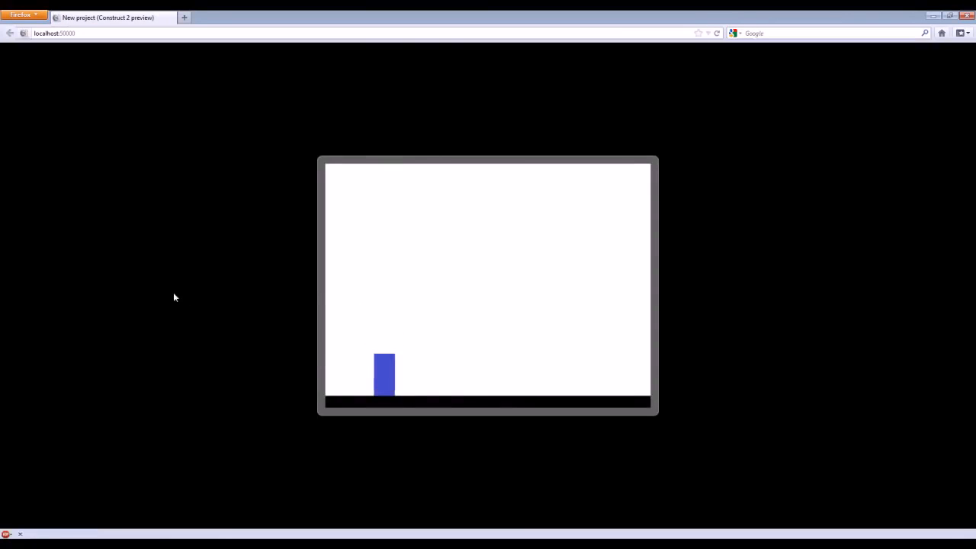
key("Right")
key("Up")
key("Left")
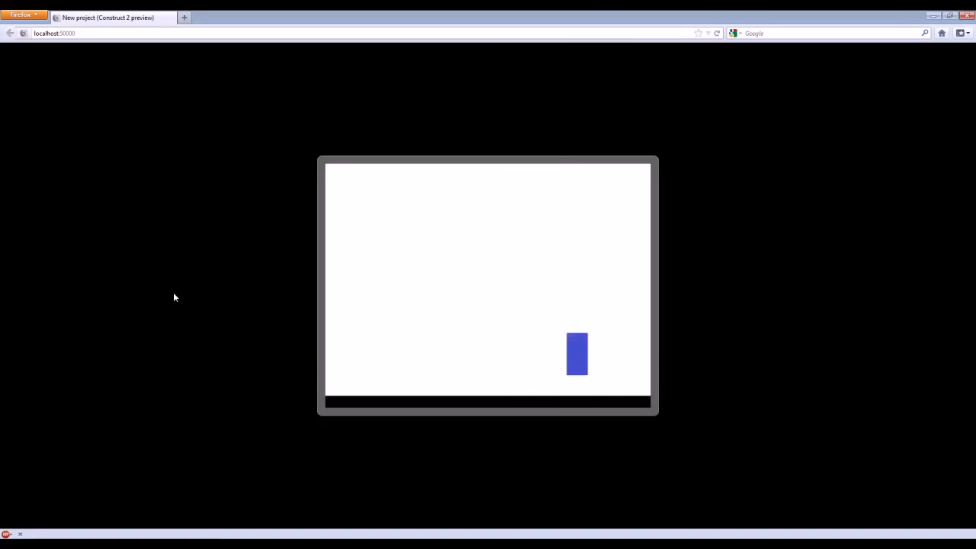
key("Up")
key("Right")
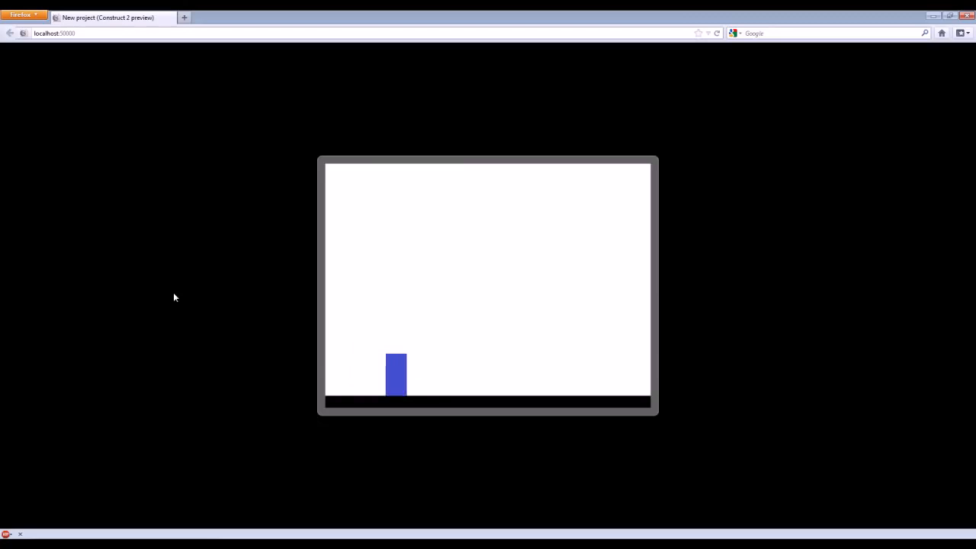
key("Up")
key("Left")
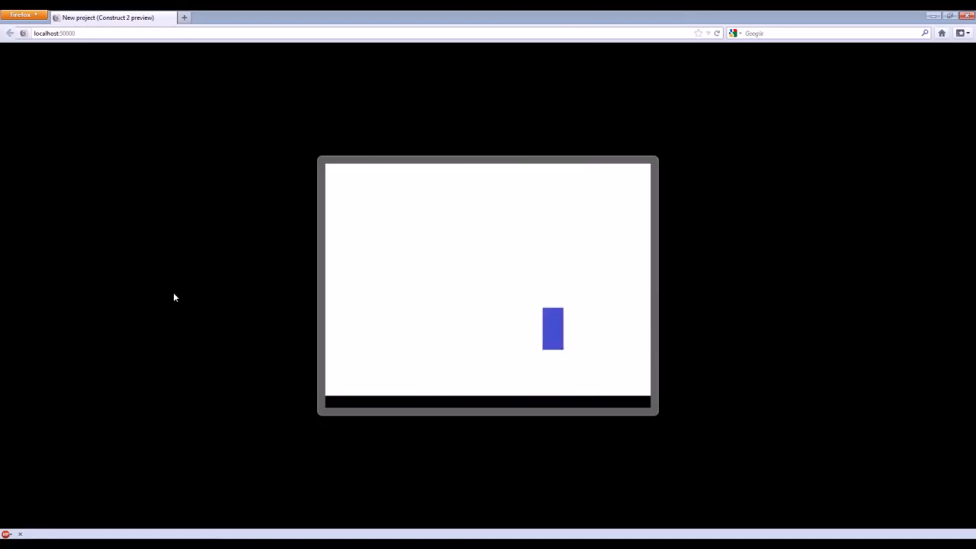
key("Up")
key("Right")
key("Up")
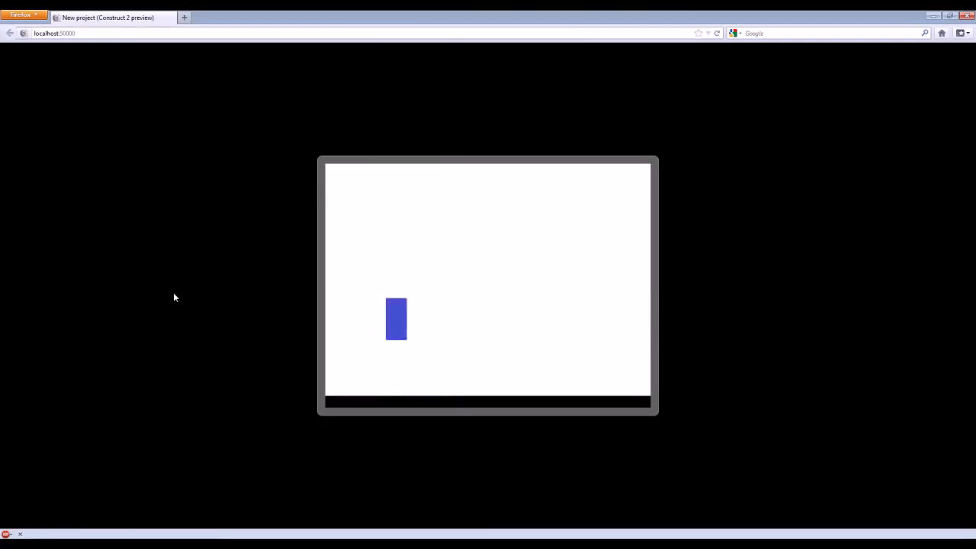
key("Up")
key("Left")
key("Up")
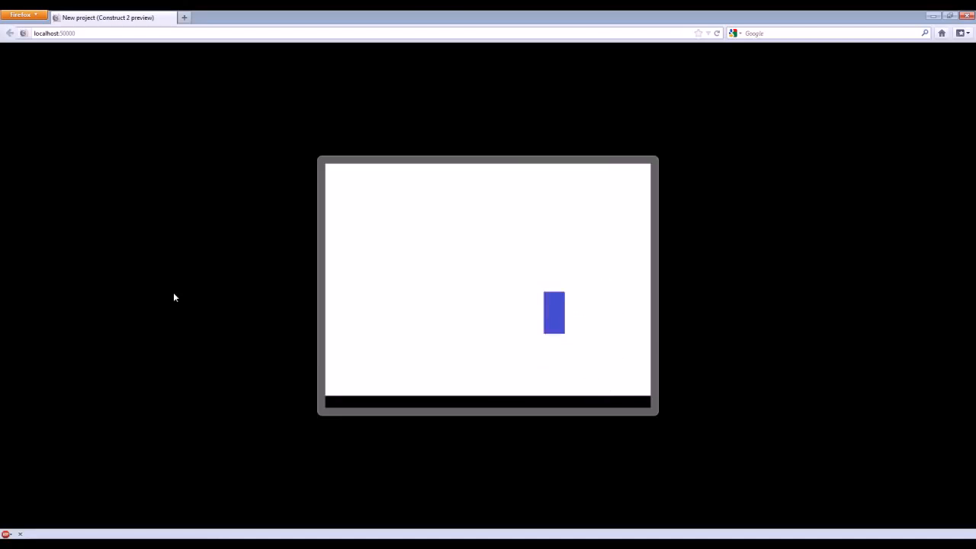
Step: Keep testing jumps combined with left and right movement in the preview, and close it
key("Up")
key("Right")
key("Up")
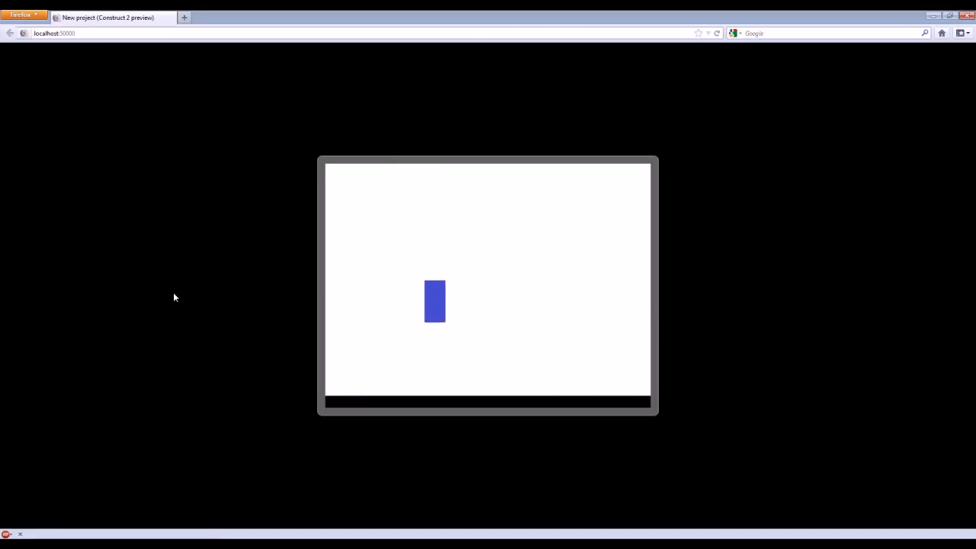
key("Left")
key("Up")
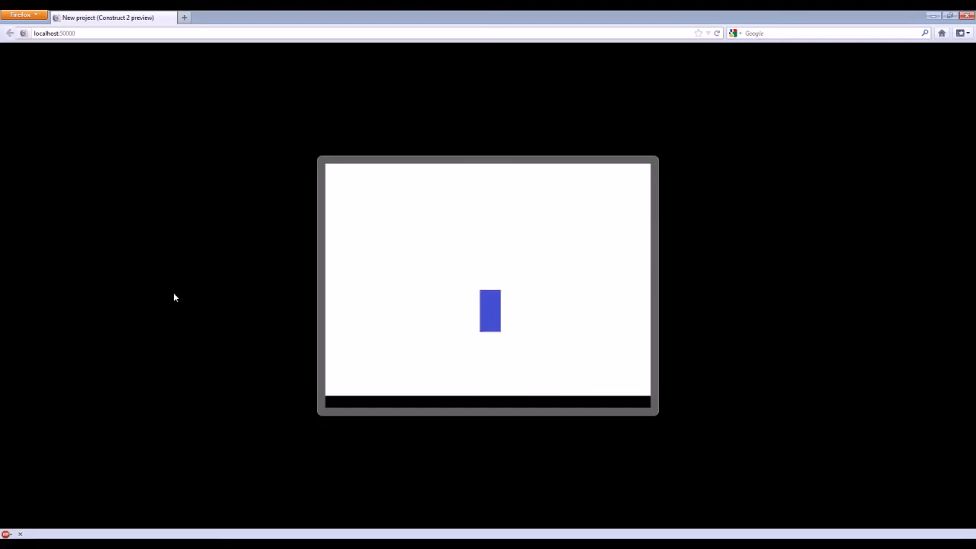
left_click(967, 15)
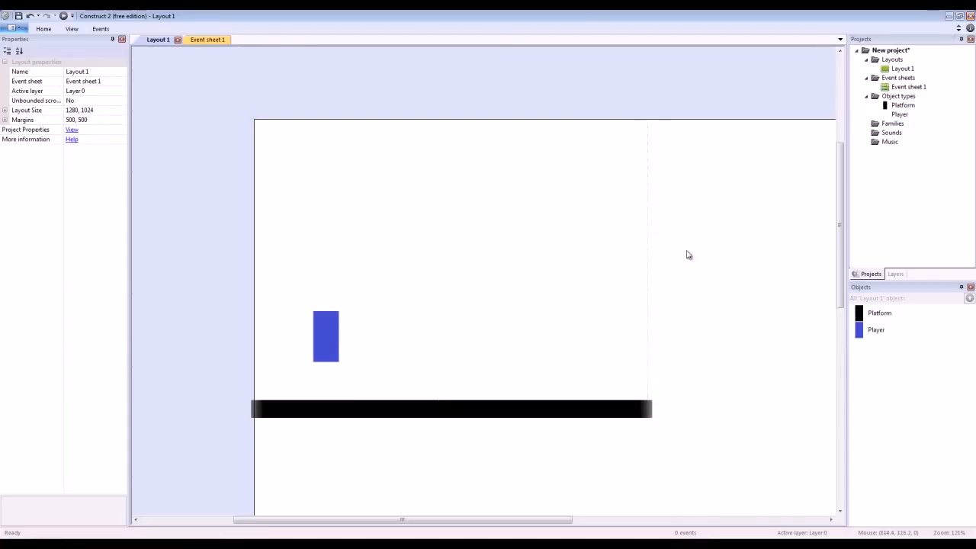
Step: Duplicate the Platform sprite and shape the copy into a ramp rising rightward from the middle of the floor
left_click_drag(464, 349, 512, 423)
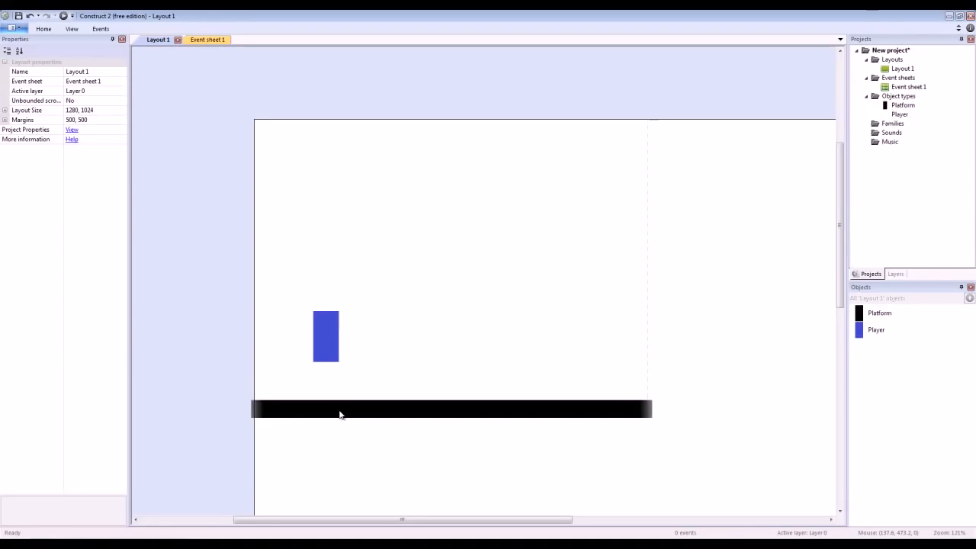
left_click_drag(340, 414, 479, 319, "ctrl")
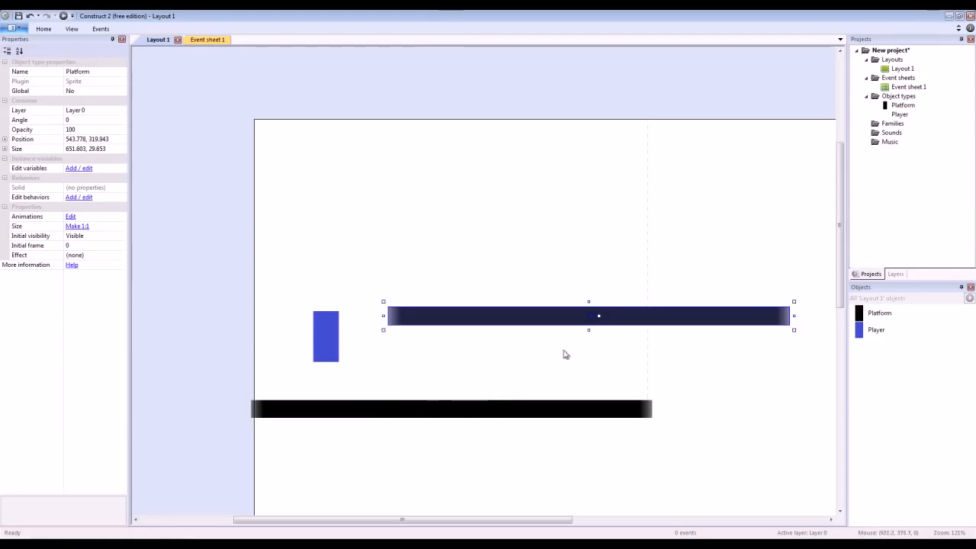
left_click_drag(599, 316, 673, 286)
left_click(766, 336)
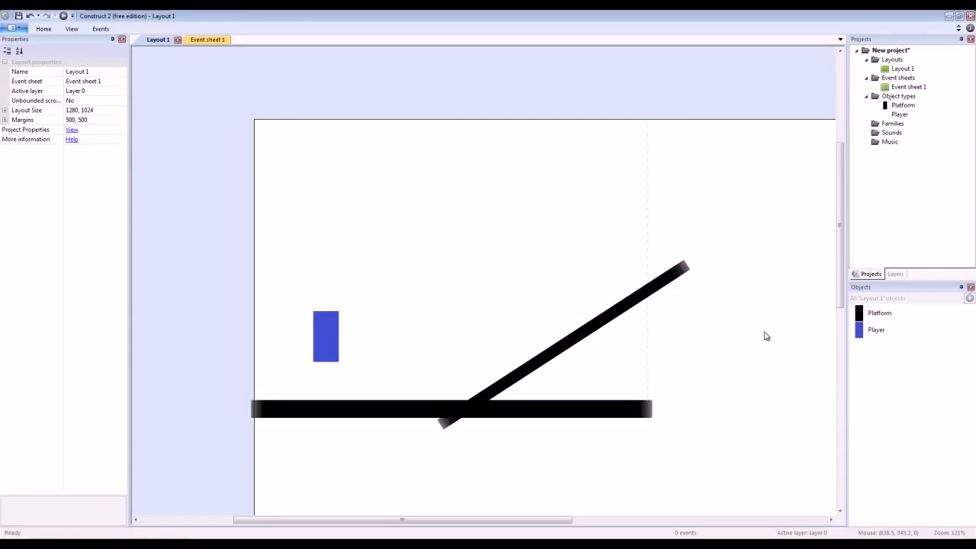
Step: Preview the layout and test the player running and jumping up and down the ramp, and close the preview
left_click(63, 16)
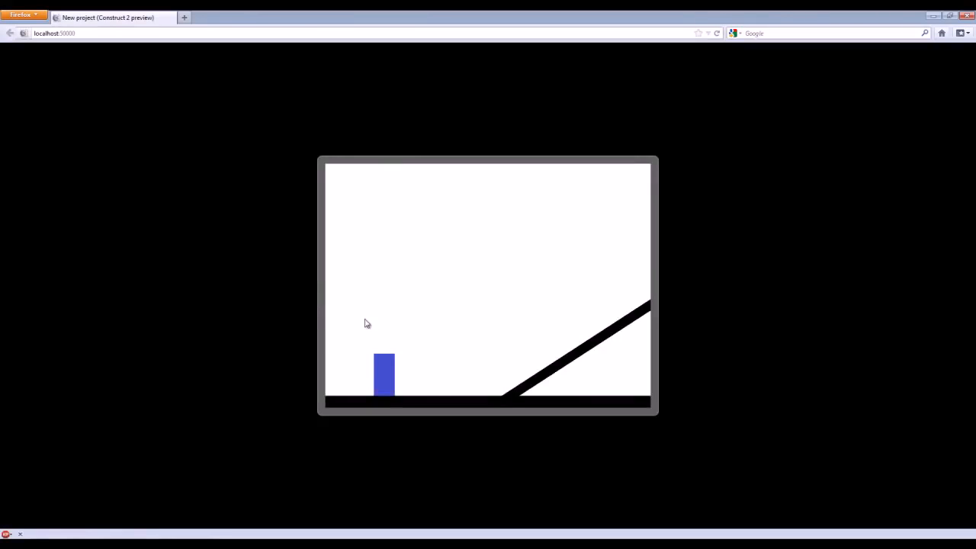
key("Right")
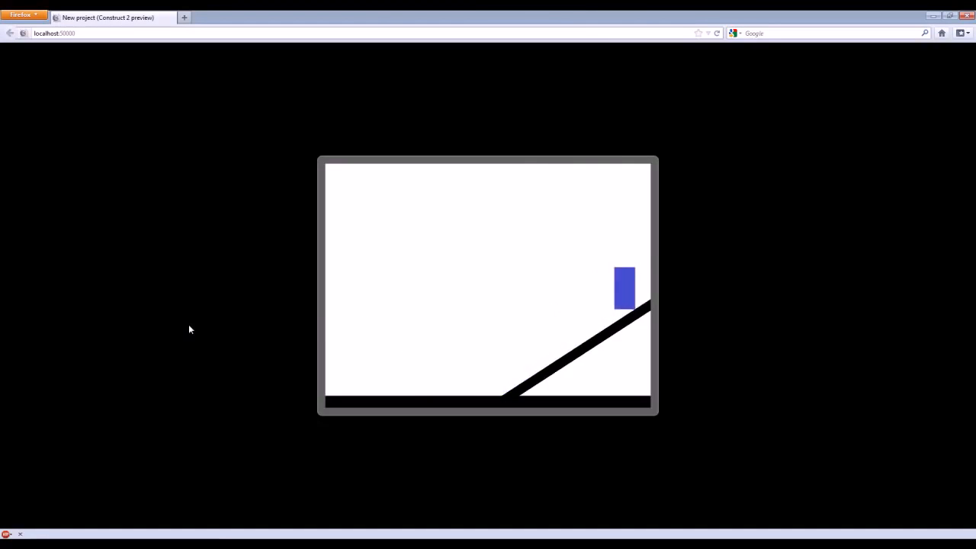
key("Left")
key("Right")
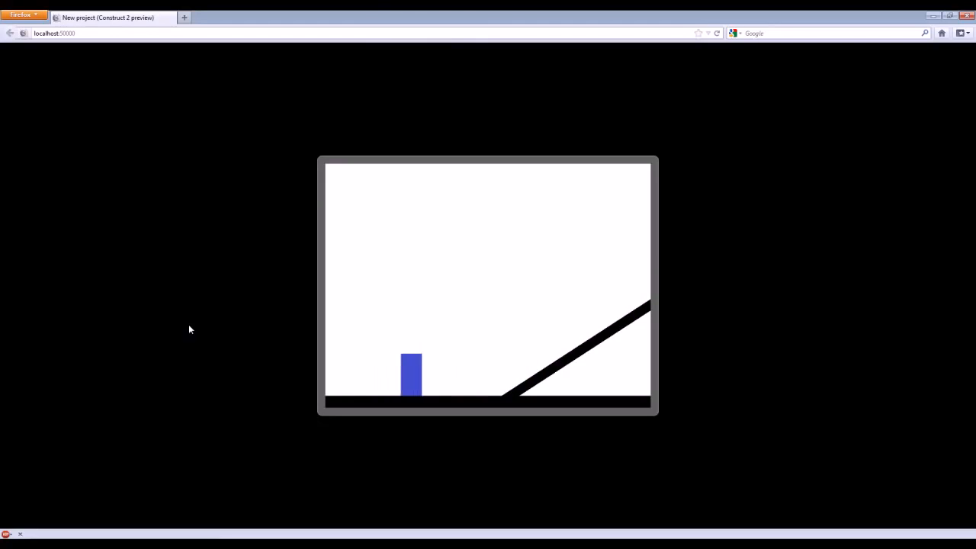
key("Up")
key("Right")
key("Left")
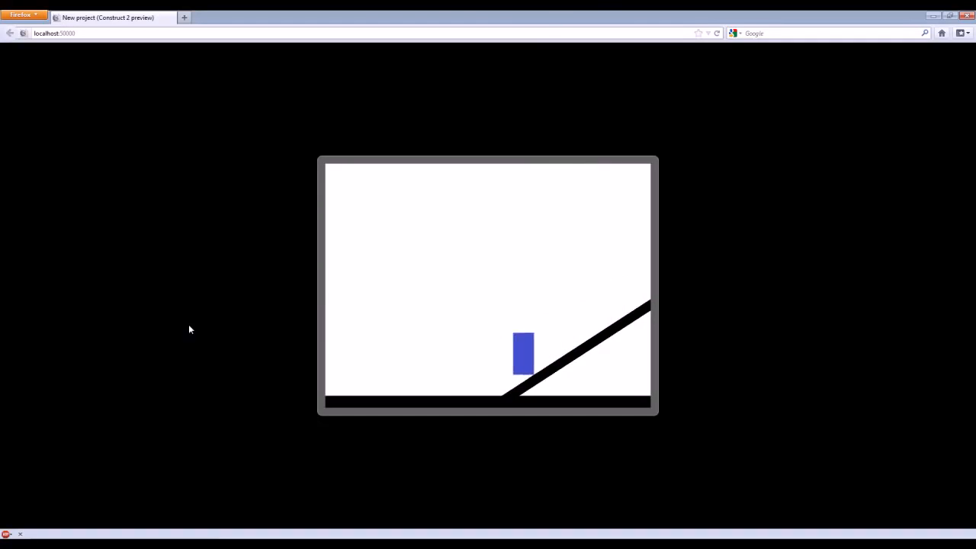
key("Up")
key("Right")
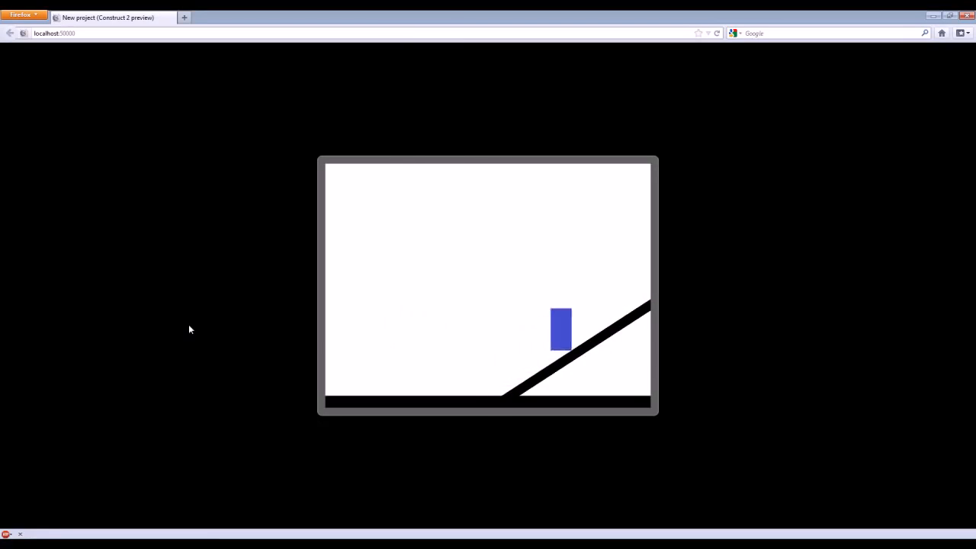
key("Left")
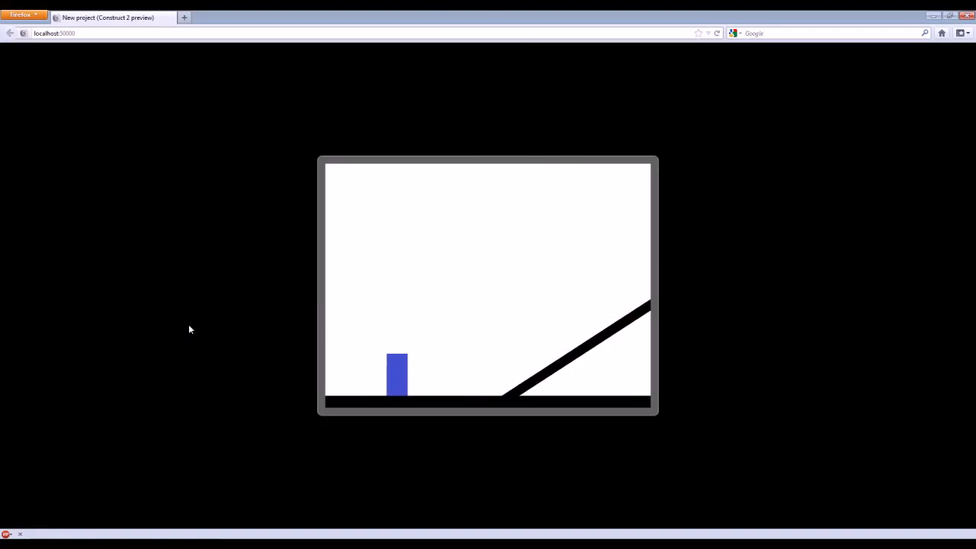
key("Up")
key("Right")
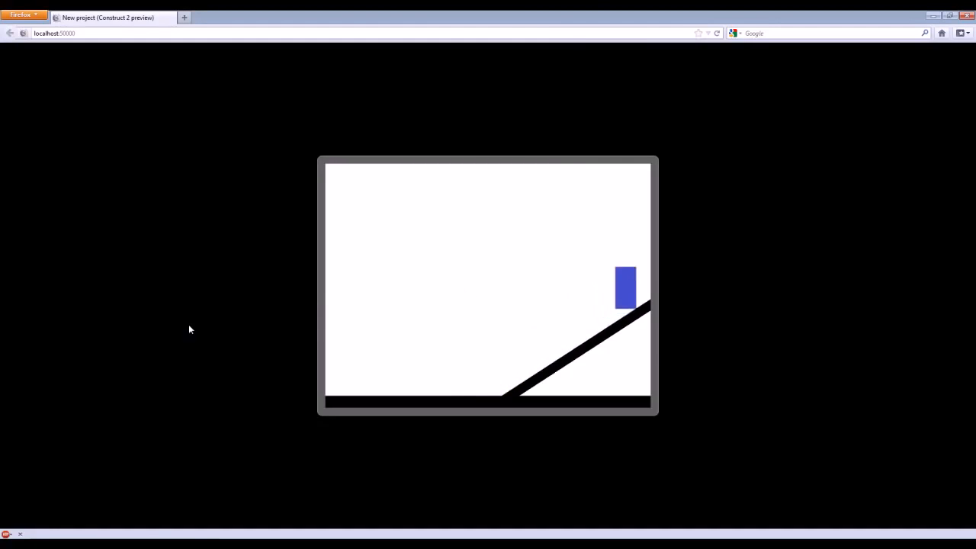
key("Left")
key("Right")
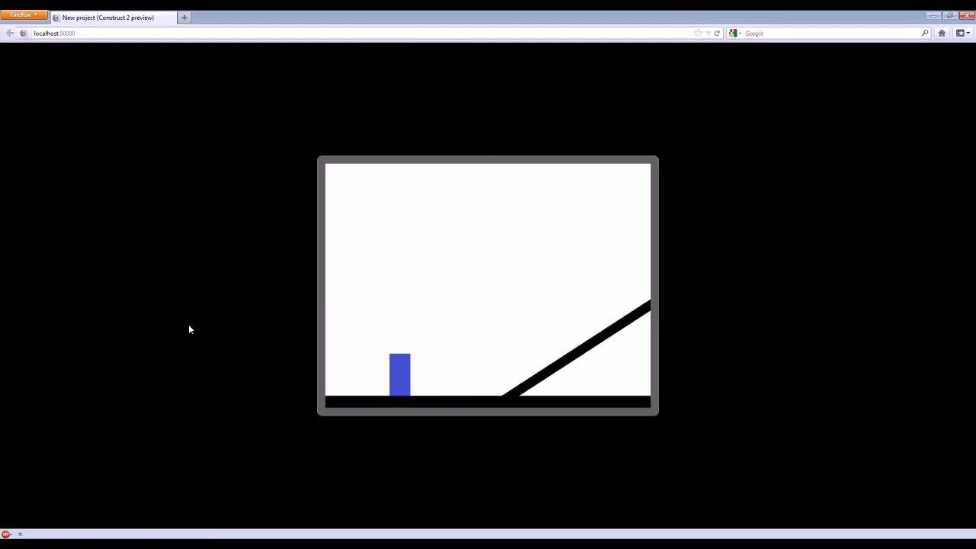
key("Left")
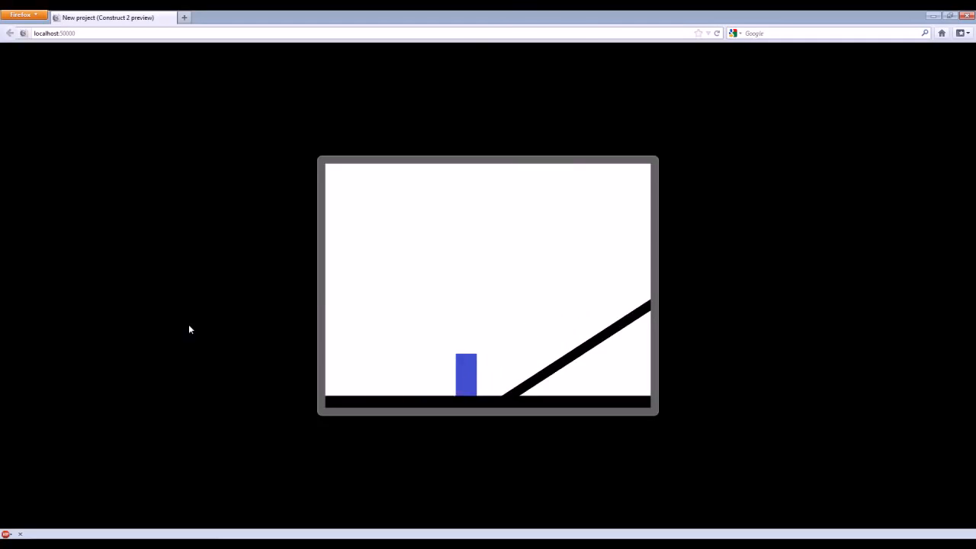
left_click(969, 15)
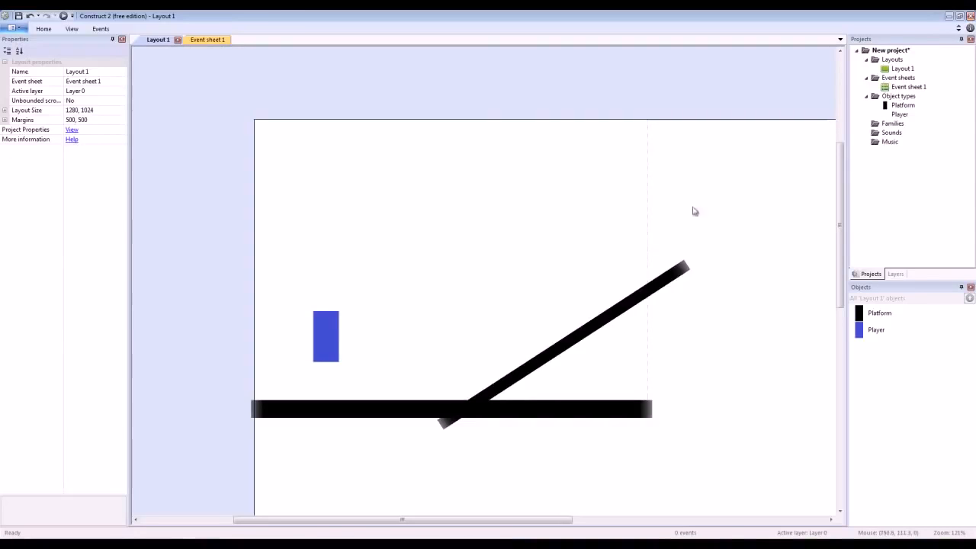
Step: Import Ball.png from the Assets folder as a sprite above the ramp's upper part, sized about 40 by 40
left_click_drag(468, 264, 305, 370)
left_click(418, 259)
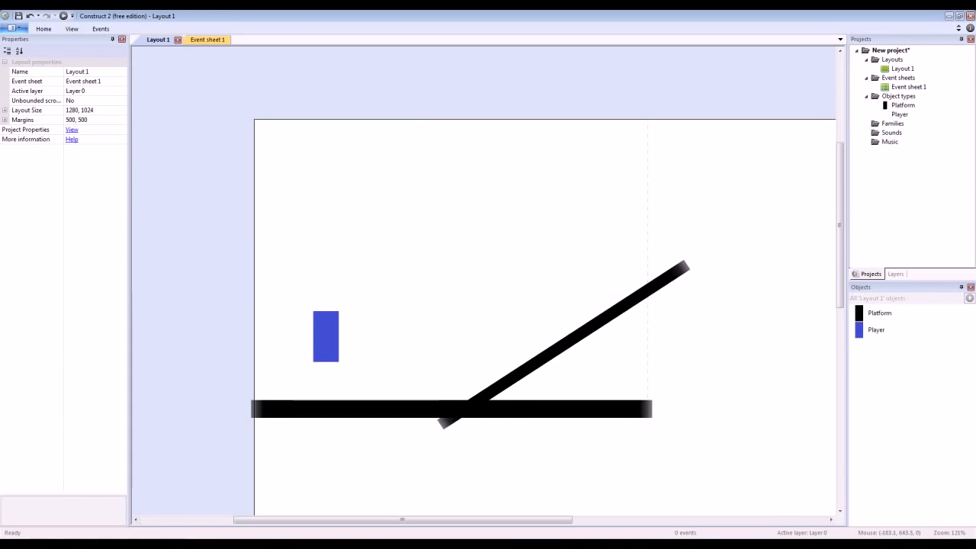
left_click(135, 544)
left_click(681, 360)
left_click_drag(654, 137, 724, 189)
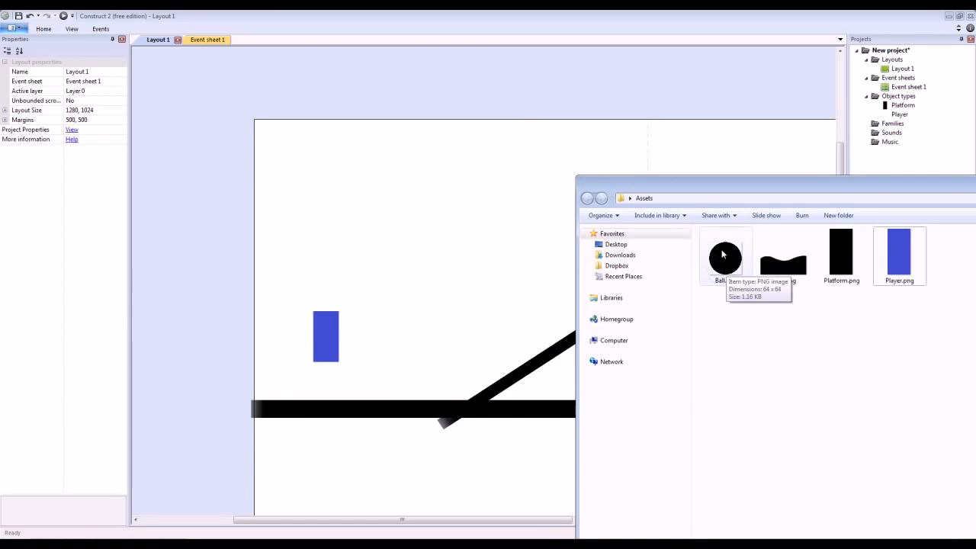
left_click_drag(729, 257, 612, 227)
left_click(523, 196)
left_click(611, 192)
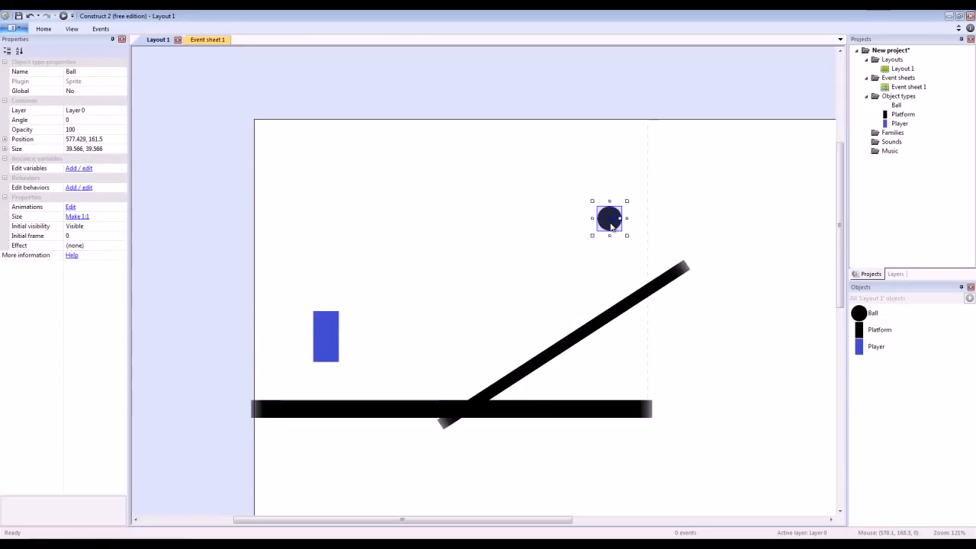
left_click(590, 186)
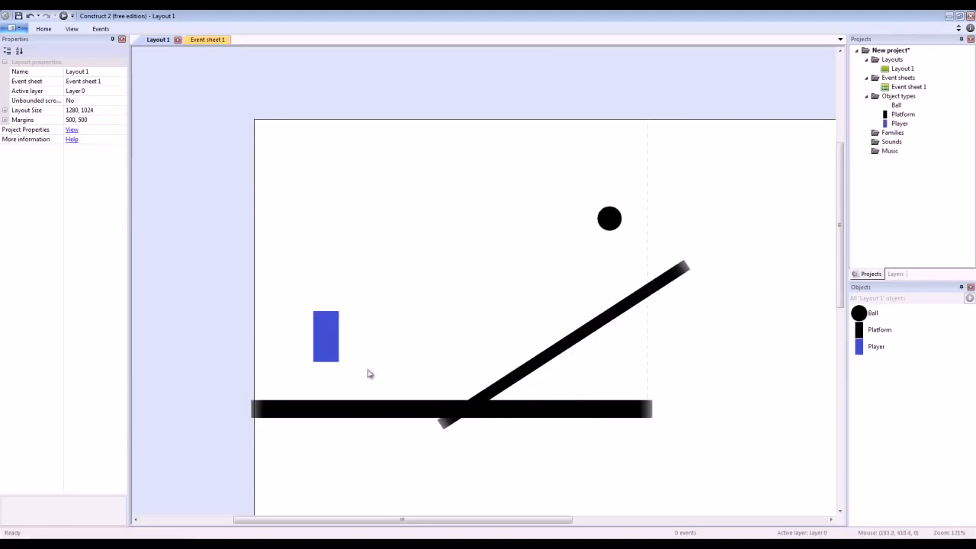
Step: Add the Physics behavior to the Platform object type
left_click(880, 331)
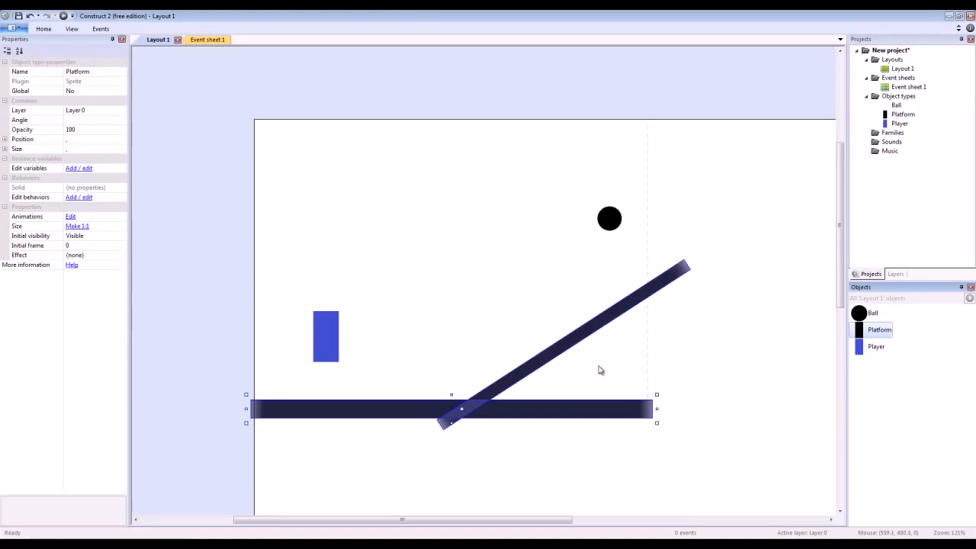
left_click(79, 197)
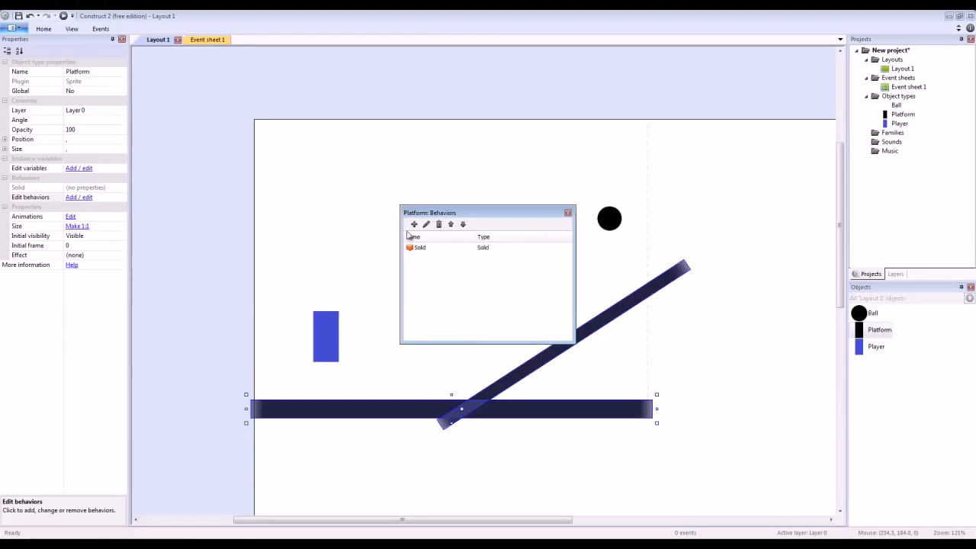
left_click(408, 227)
scroll(568, 305, "down", 2)
double_click(544, 305)
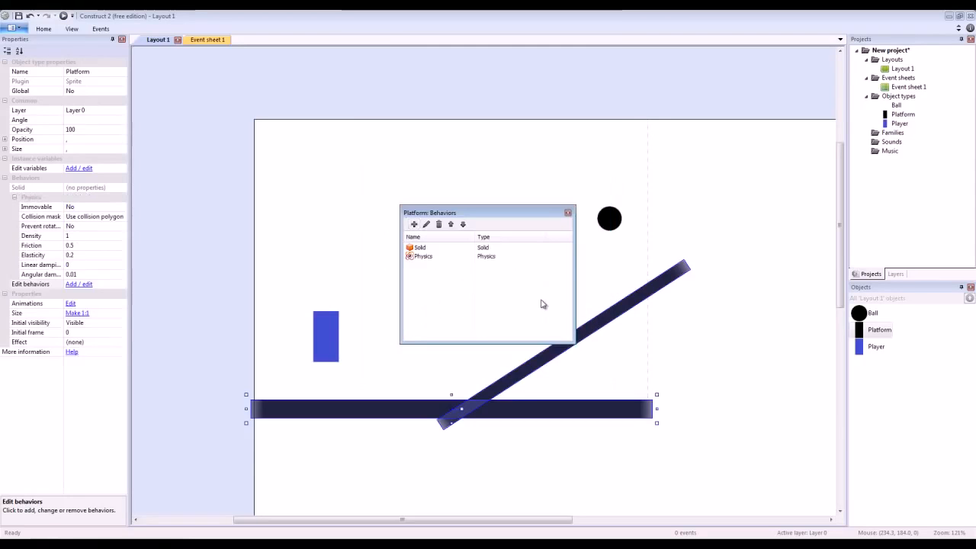
Step: Set Immovable to Yes in the Physics behavior of the Platform sprites and close their behaviors dialog
left_click(84, 206)
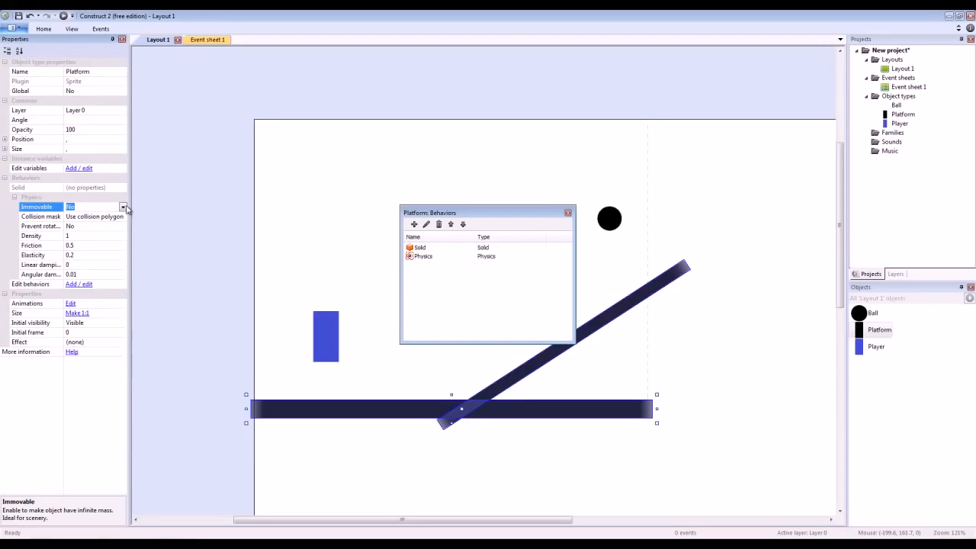
left_click(122, 206)
left_click(106, 225)
left_click(567, 216)
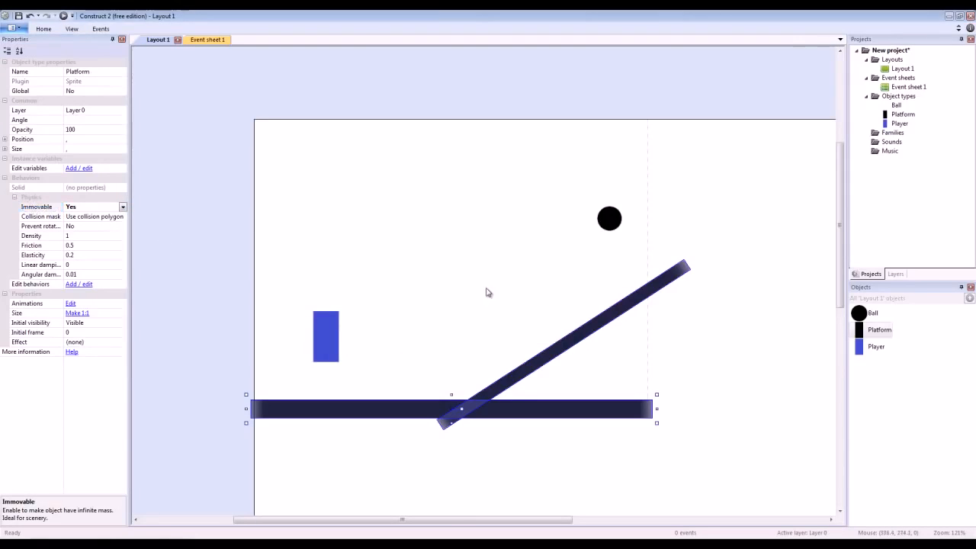
left_click(488, 293)
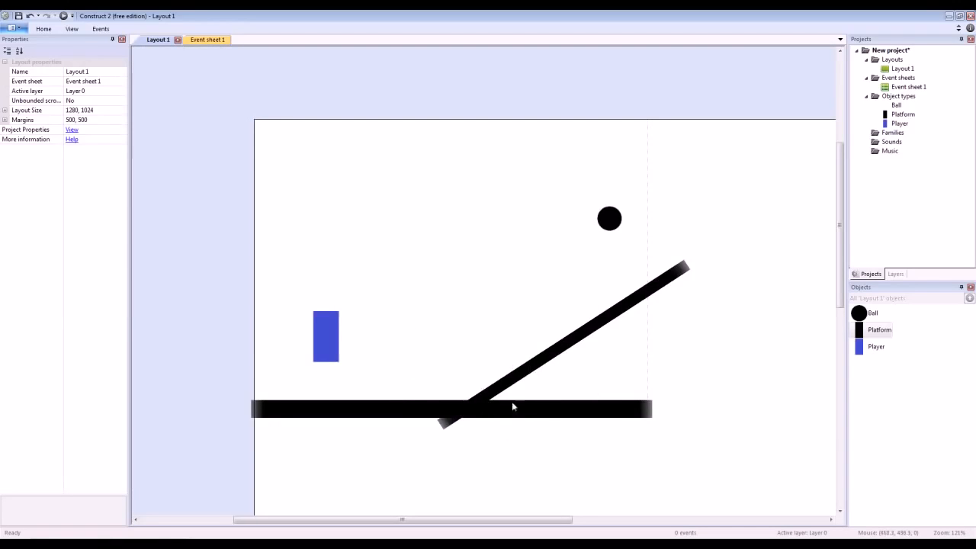
Step: Add the Physics behavior to the Ball sprite and preview the layout in the browser
left_click(613, 222)
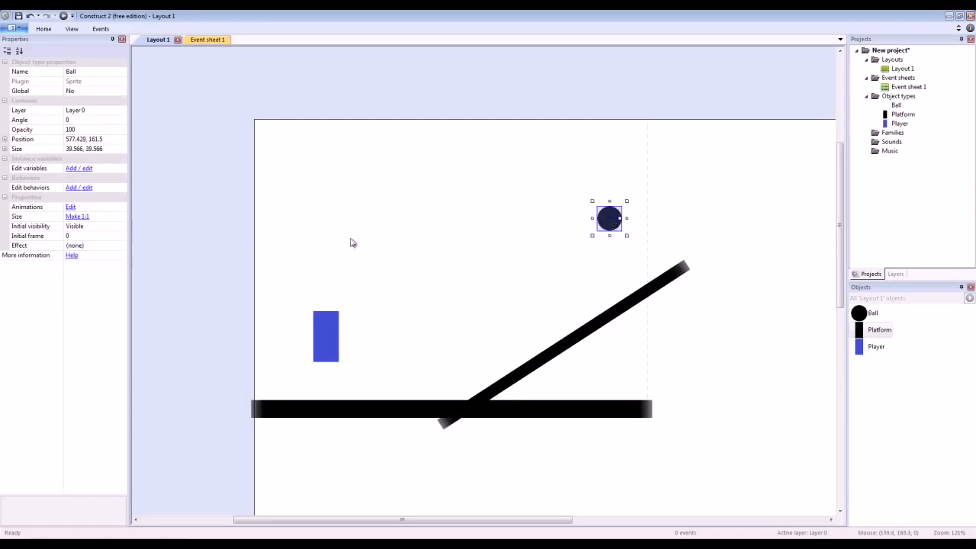
left_click(79, 188)
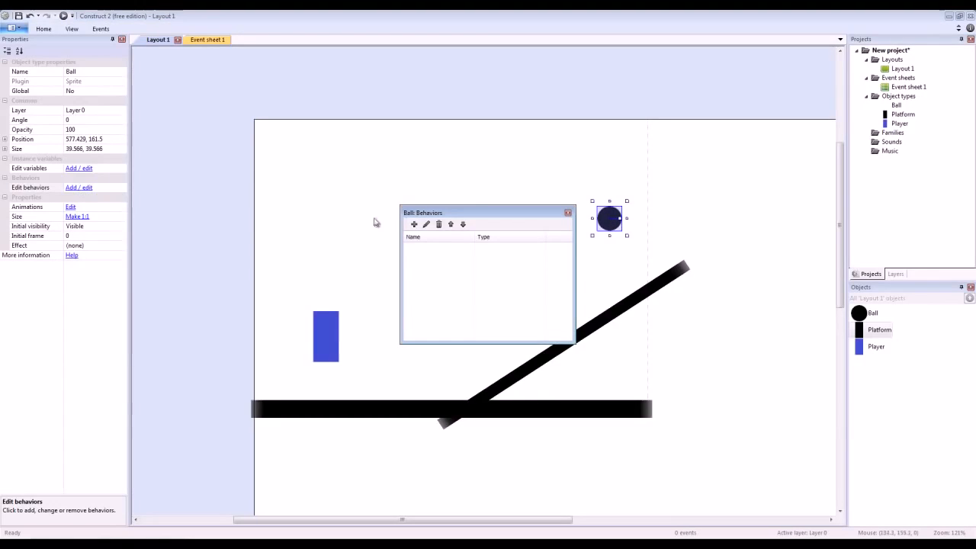
left_click(414, 224)
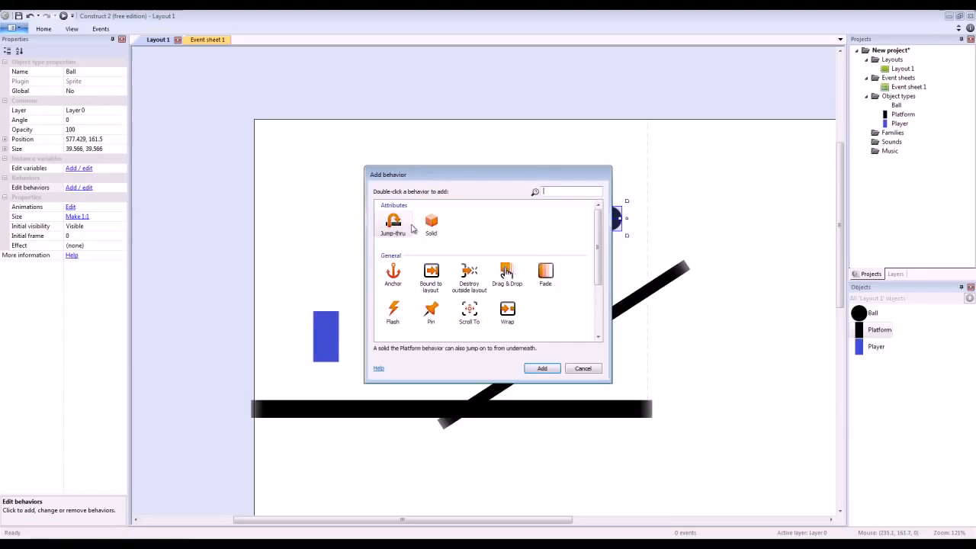
scroll(548, 307, "down", 2)
double_click(547, 305)
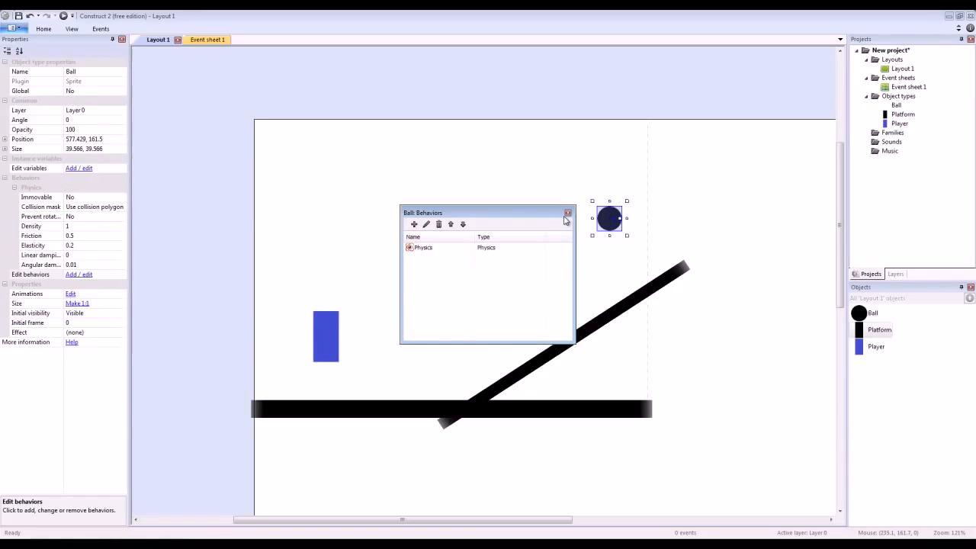
left_click(568, 214)
left_click(249, 175)
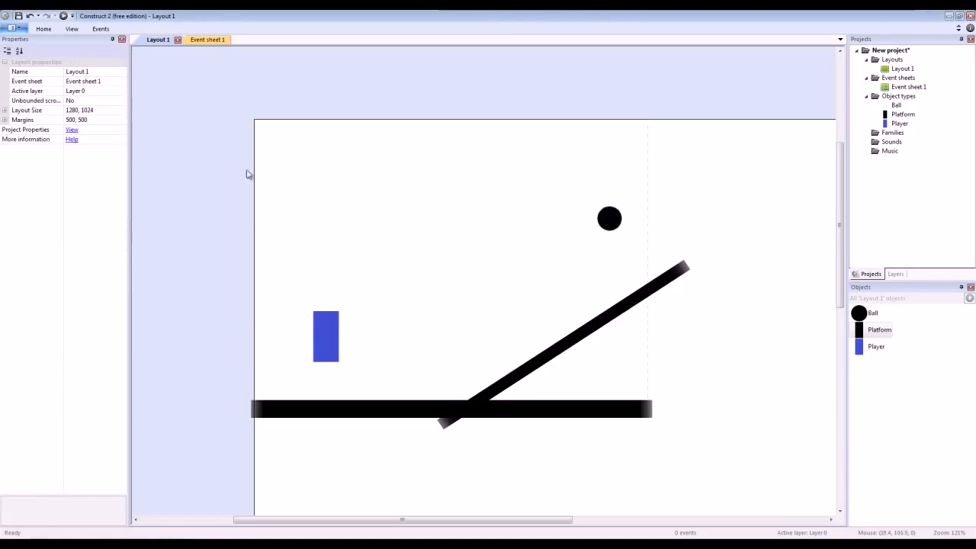
left_click(63, 15)
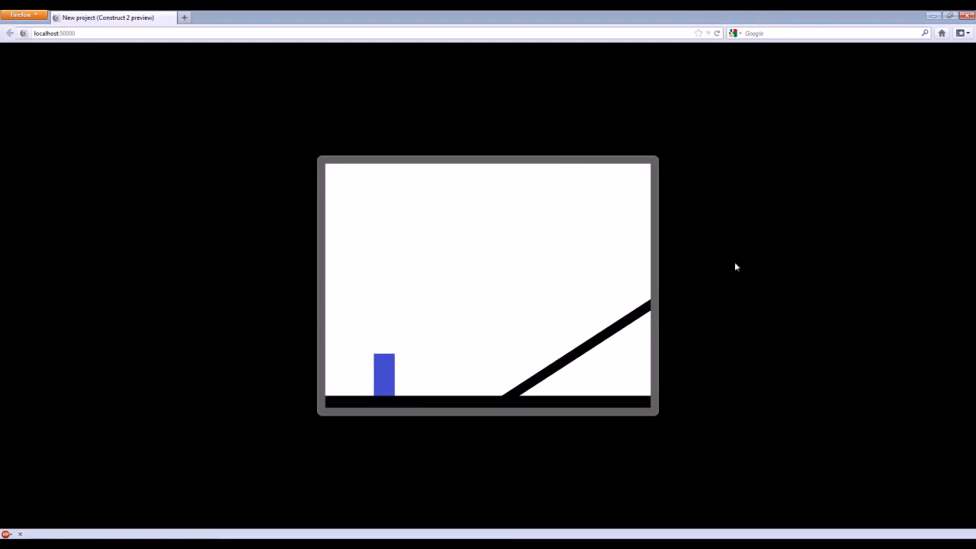
left_click(969, 18)
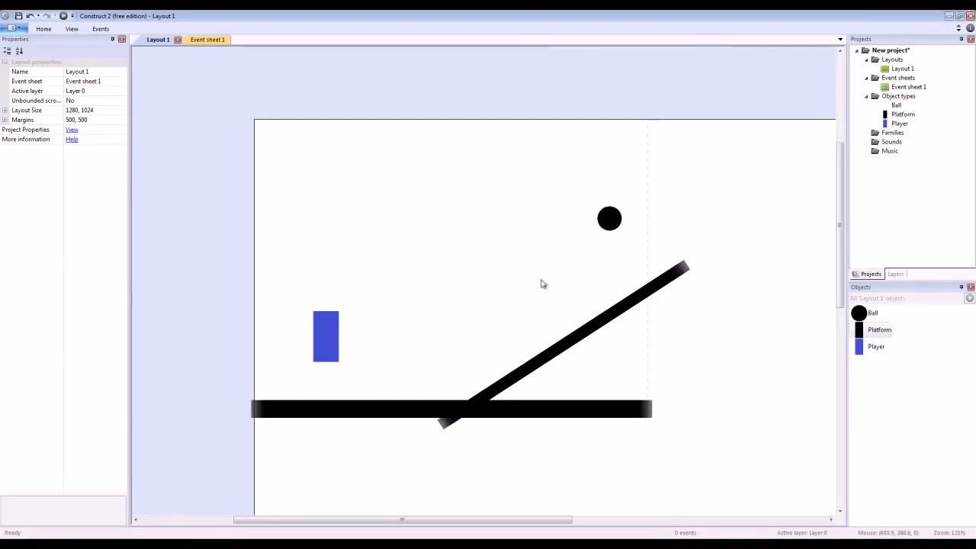
Step: Set the collision mask of the Ball sprite's Physics behavior to Circle
left_click(616, 223)
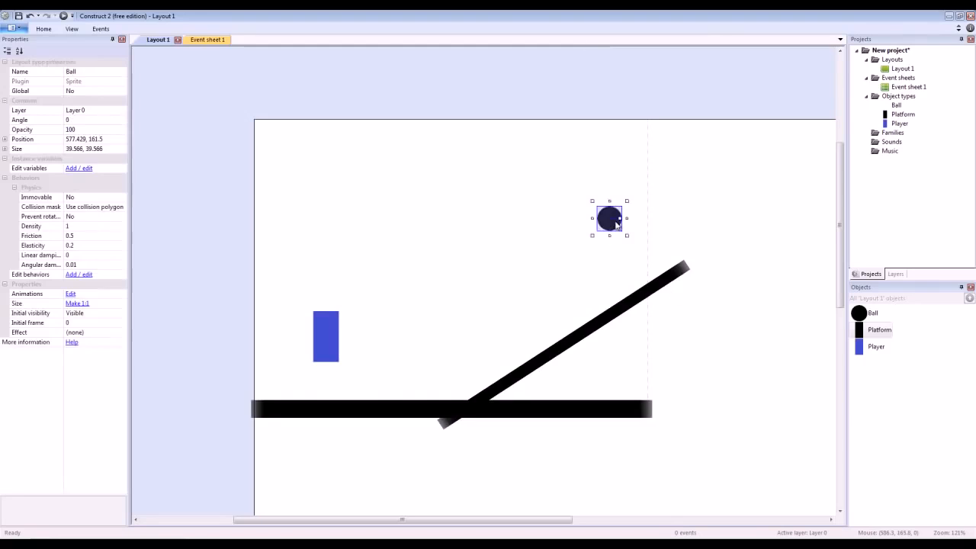
left_click(97, 207)
left_click(122, 206)
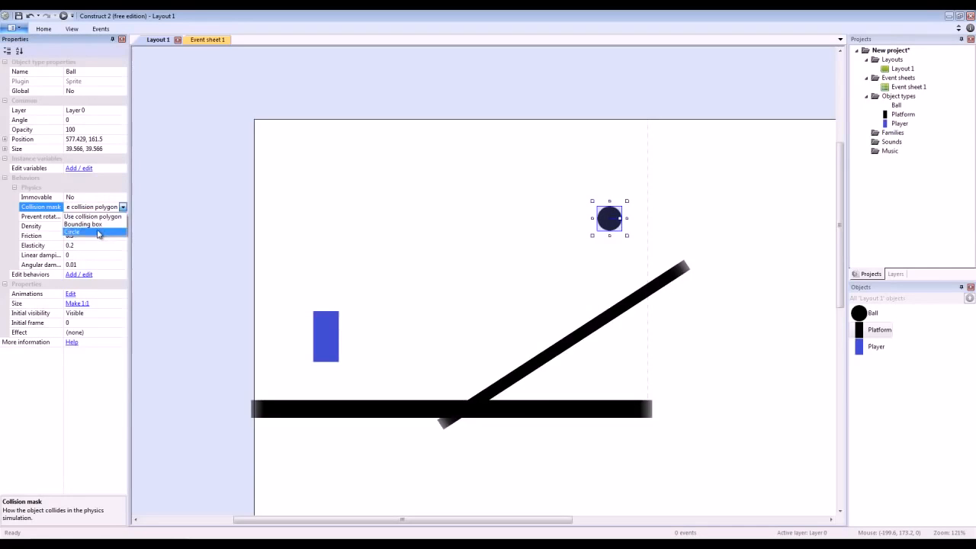
left_click(95, 234)
left_click(348, 227)
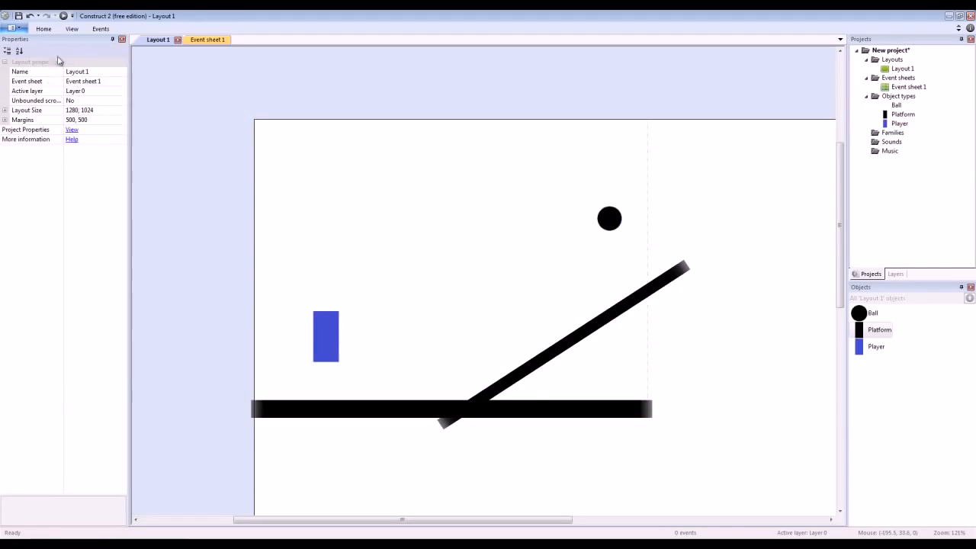
Step: Preview the layout in the browser, make the player jump, and close the preview
left_click(65, 16)
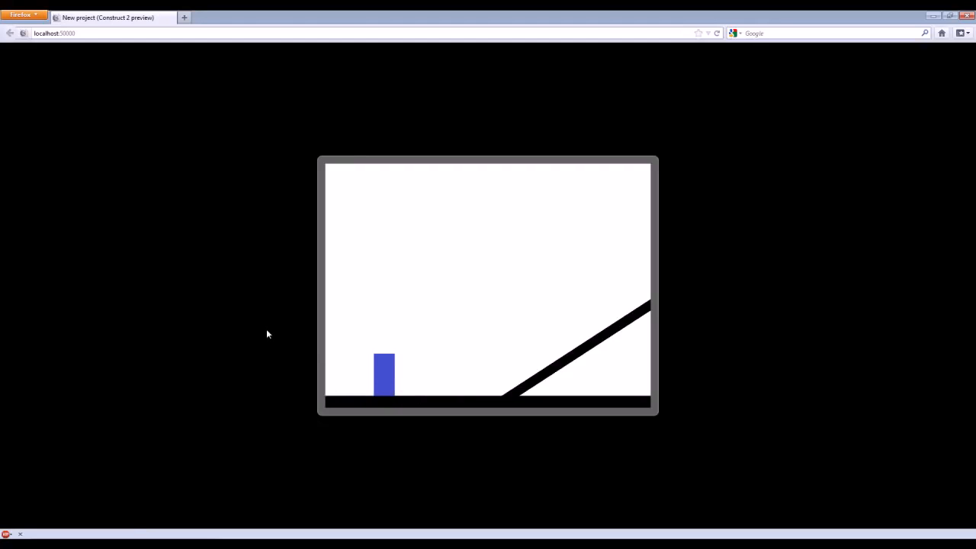
key("Up")
left_click(967, 15)
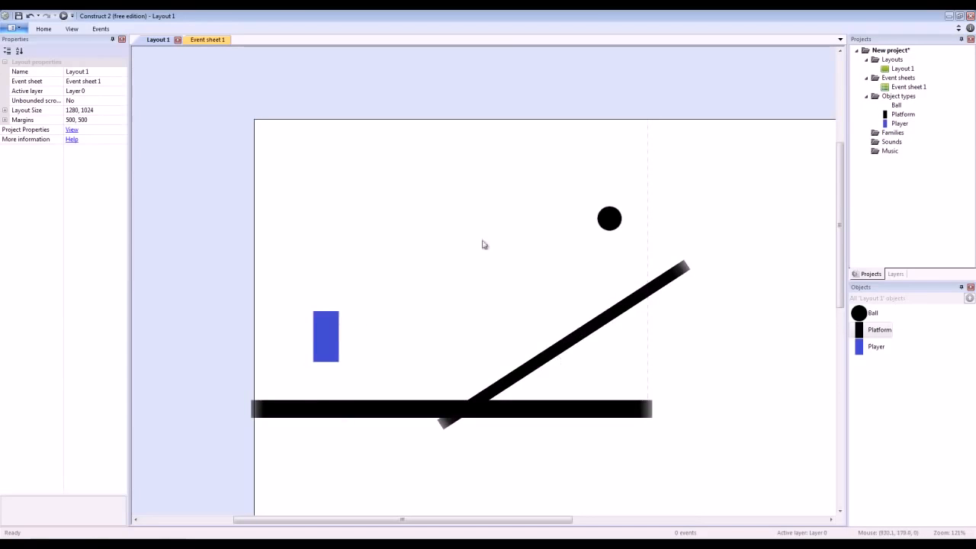
Step: Examine the collision polygon in the Ball sprite's image and compare it with its Physics collision mask setting
left_click(611, 223)
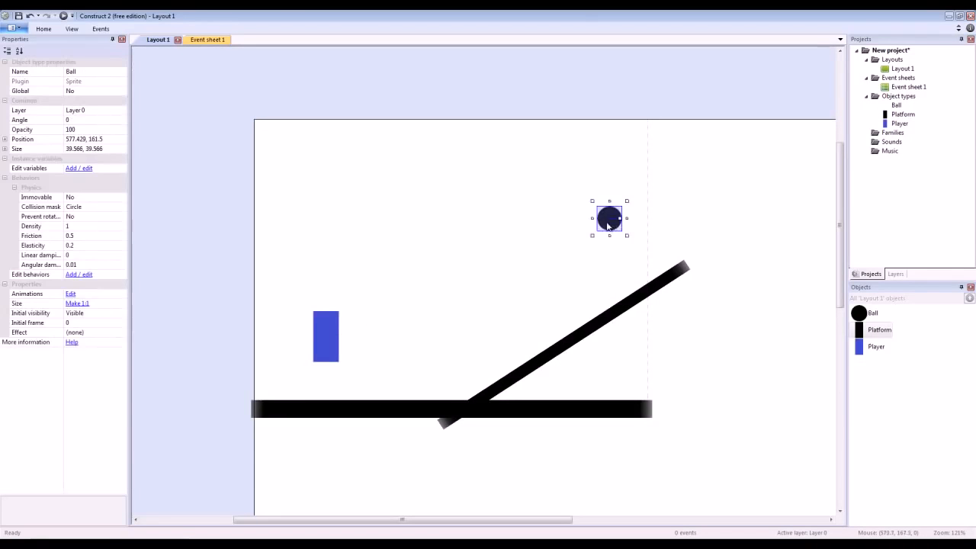
double_click(605, 222)
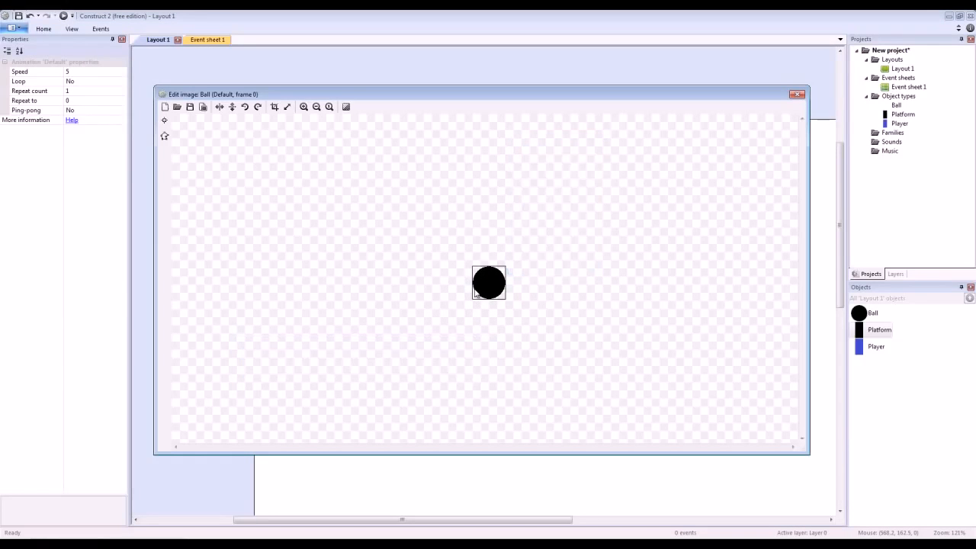
scroll(475, 292, "up", 3, "ctrl")
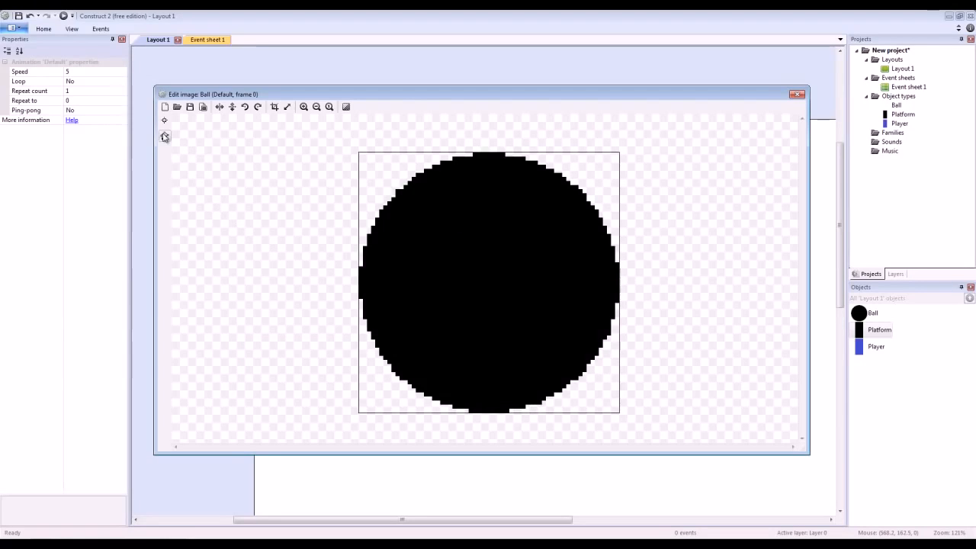
left_click(165, 137)
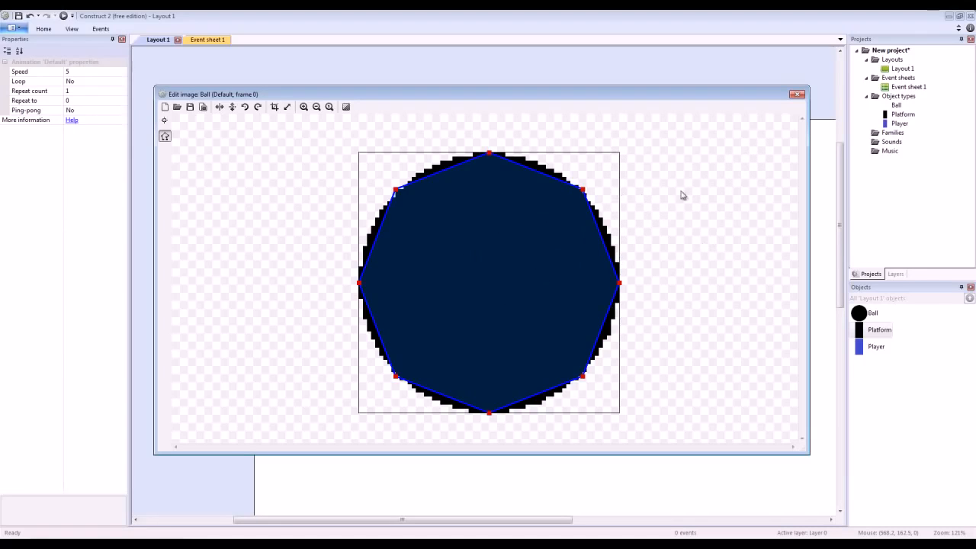
left_click(796, 94)
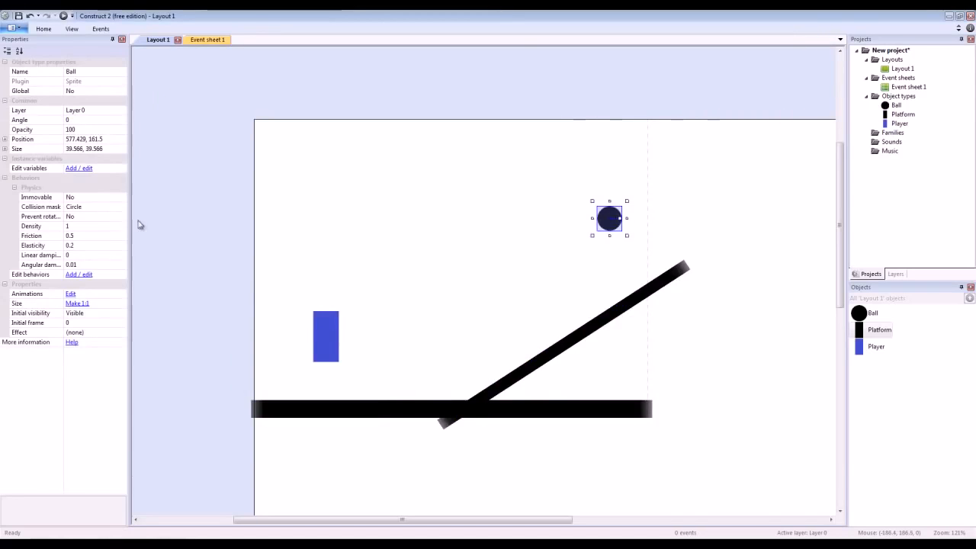
left_click(101, 207)
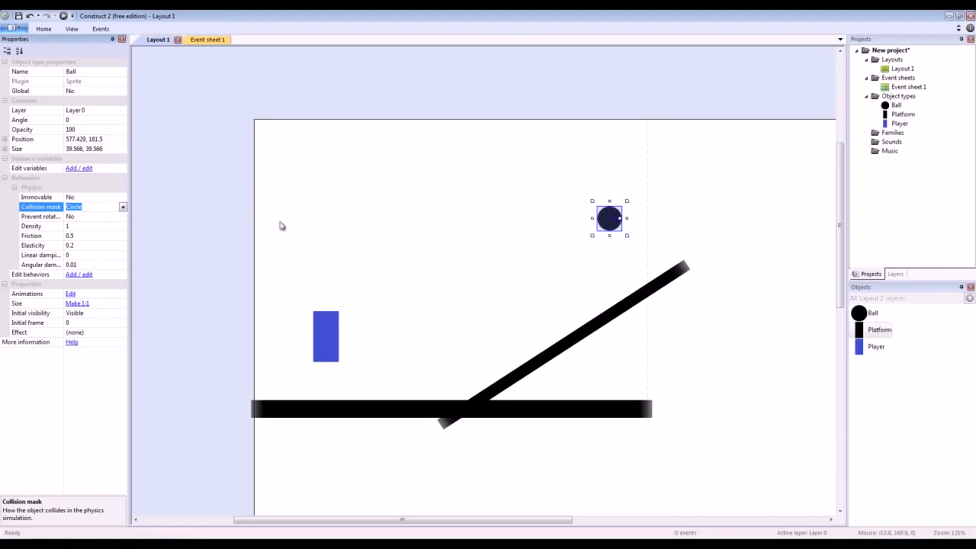
left_click(363, 243)
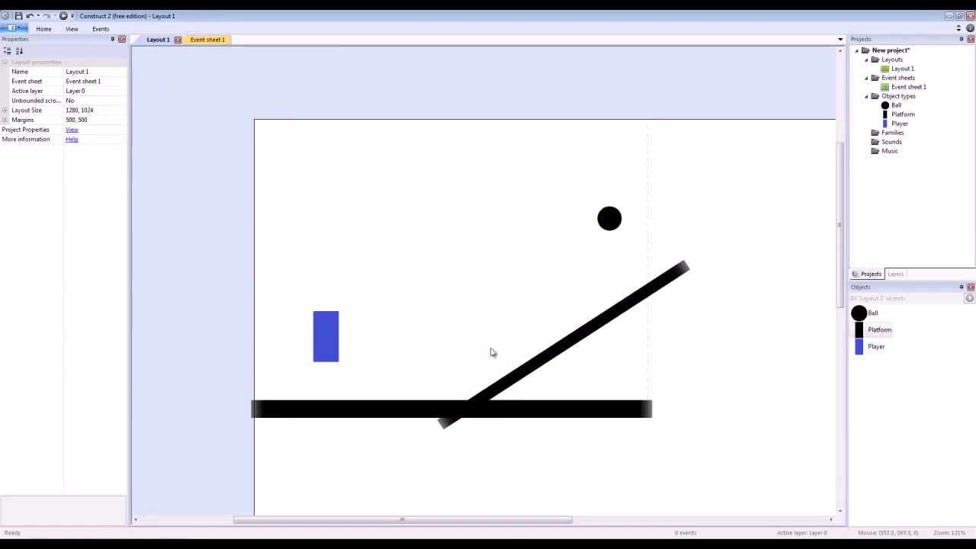
Step: Move the Player sprite higher above the floor and delete the Platform object type from the project
left_click_drag(328, 340, 340, 266)
left_click(565, 311)
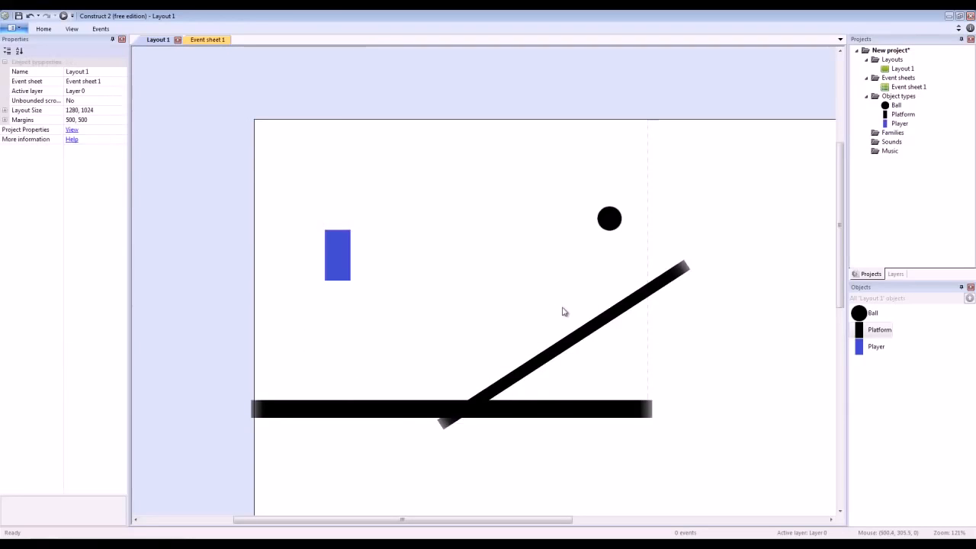
left_click(881, 334)
right_click(881, 334)
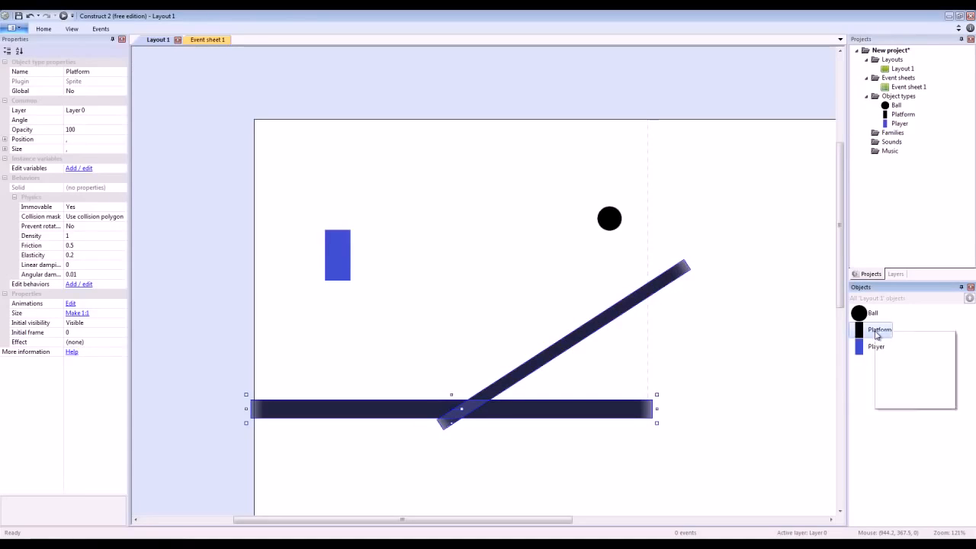
left_click(902, 402)
left_click(546, 305)
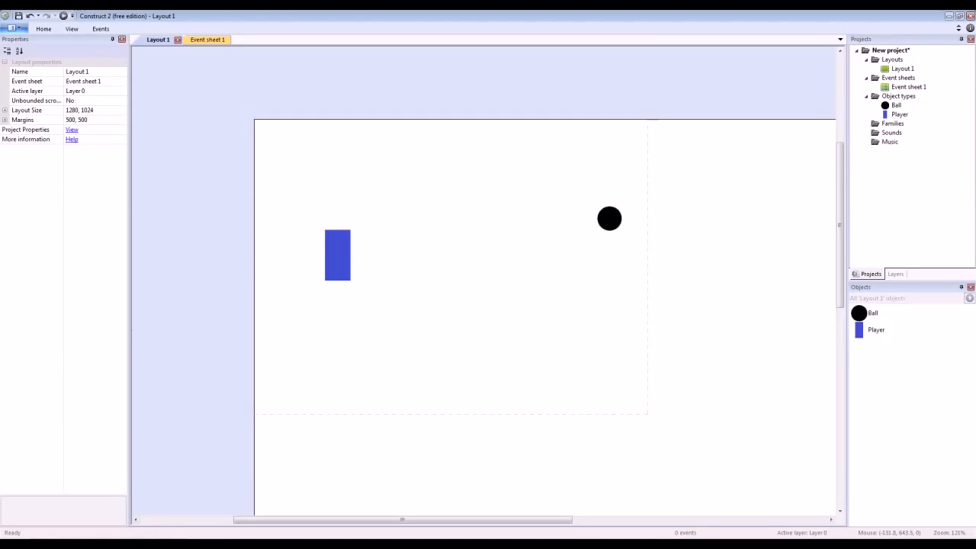
Step: Import Hills.png from the Assets folder, scale it to about 324 by 133, and place it in the lower-left corner of the dashed viewport area
left_click(152, 545)
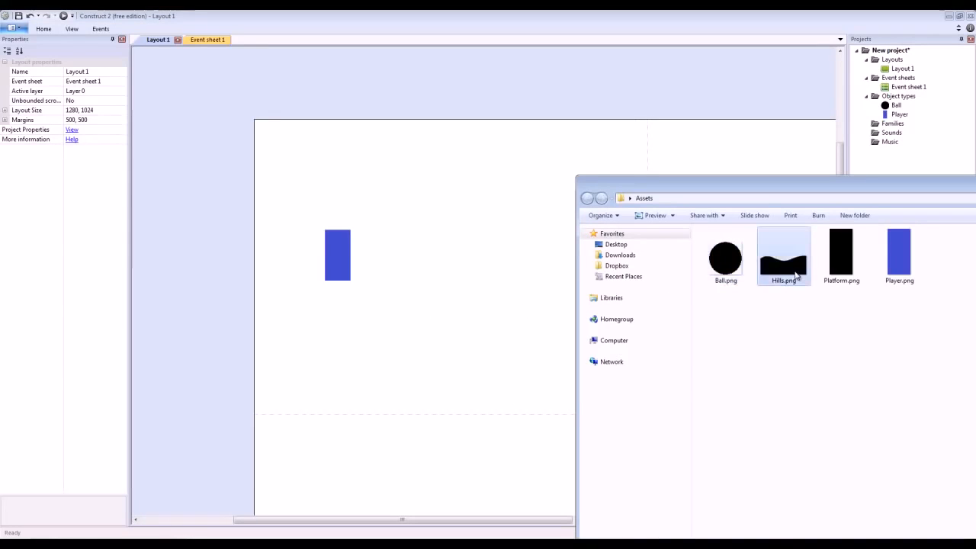
left_click_drag(783, 278, 501, 345)
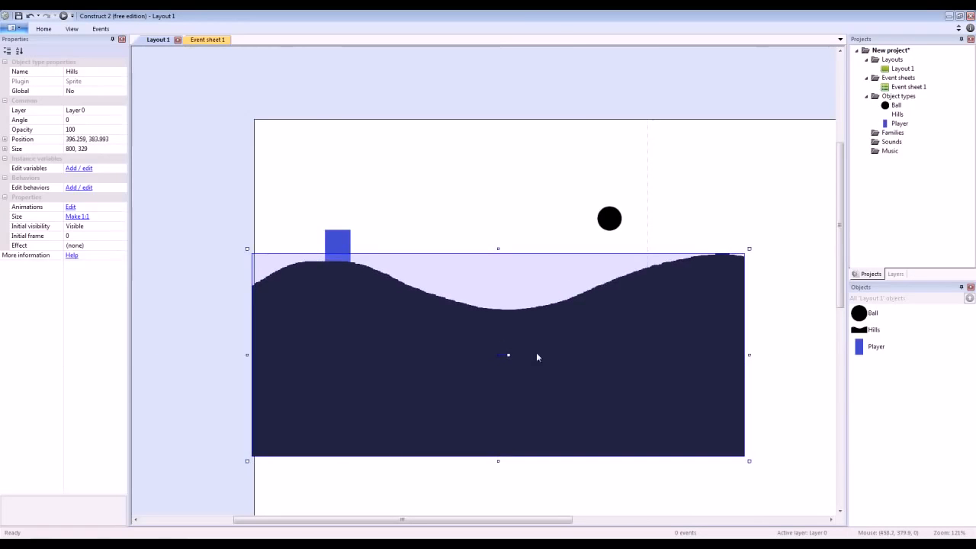
left_click_drag(750, 248, 478, 359)
left_click_drag(440, 401, 440, 355)
left_click_drag(481, 319, 460, 318)
left_click(458, 305)
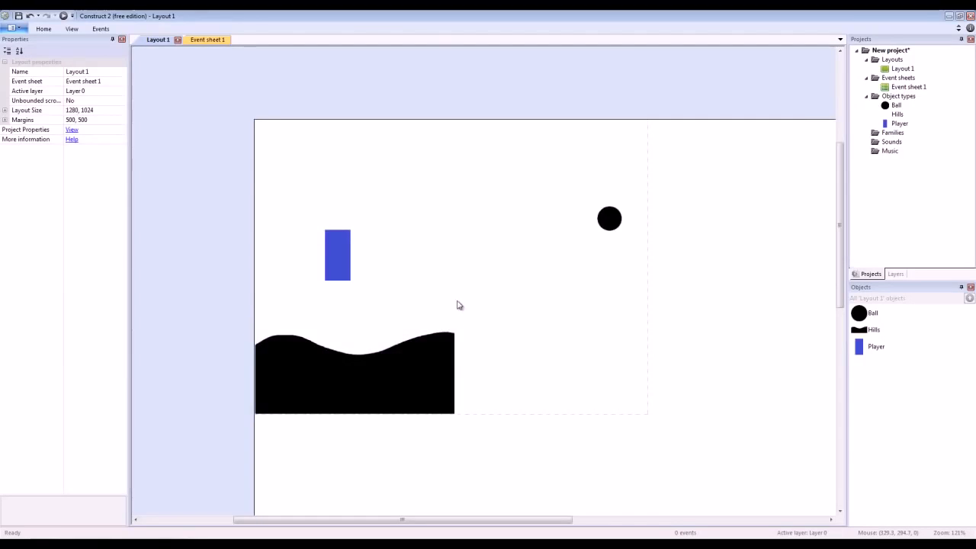
key("F6")
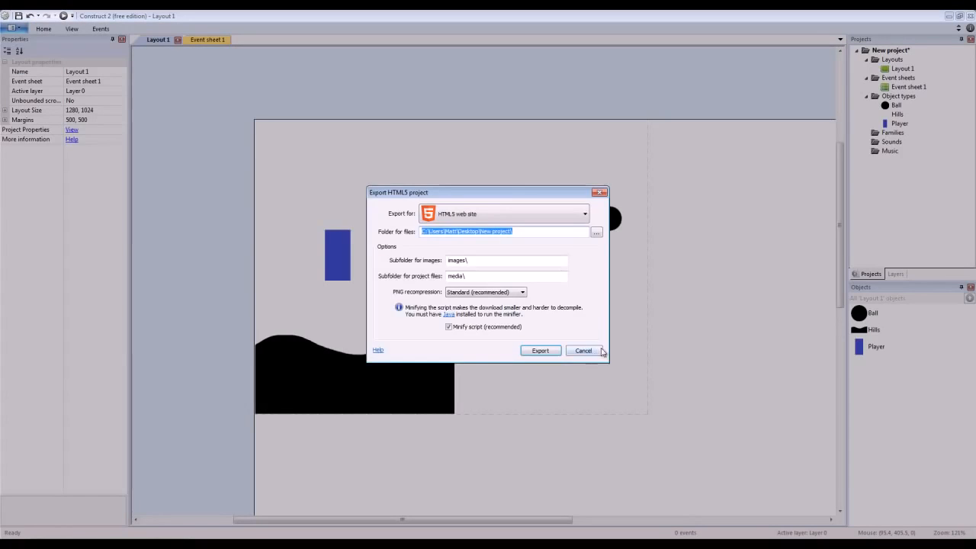
left_click(591, 353)
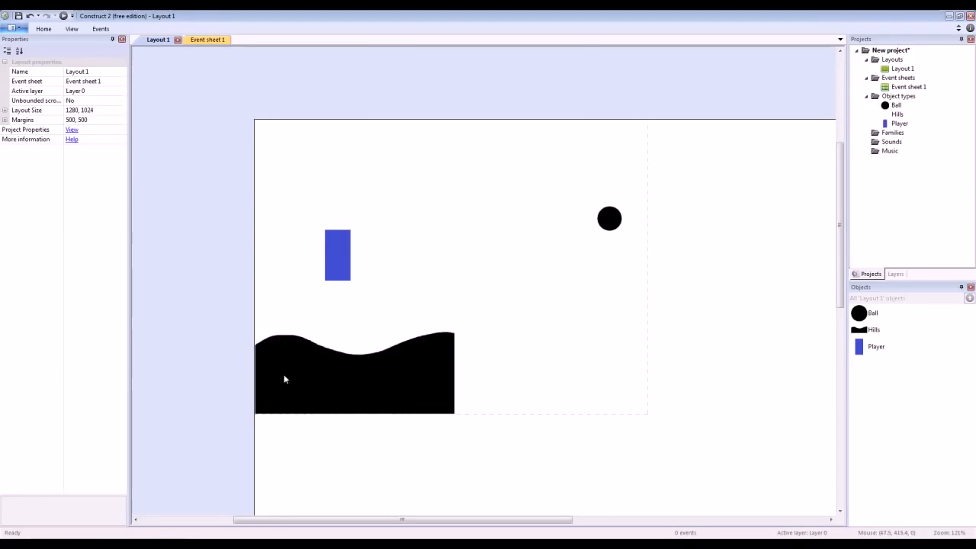
Step: Duplicate the Hills sprite, mirror the copy horizontally at about 292 wide, and join it seamlessly to the original's right edge
left_click_drag(283, 377, 511, 374, "ctrl")
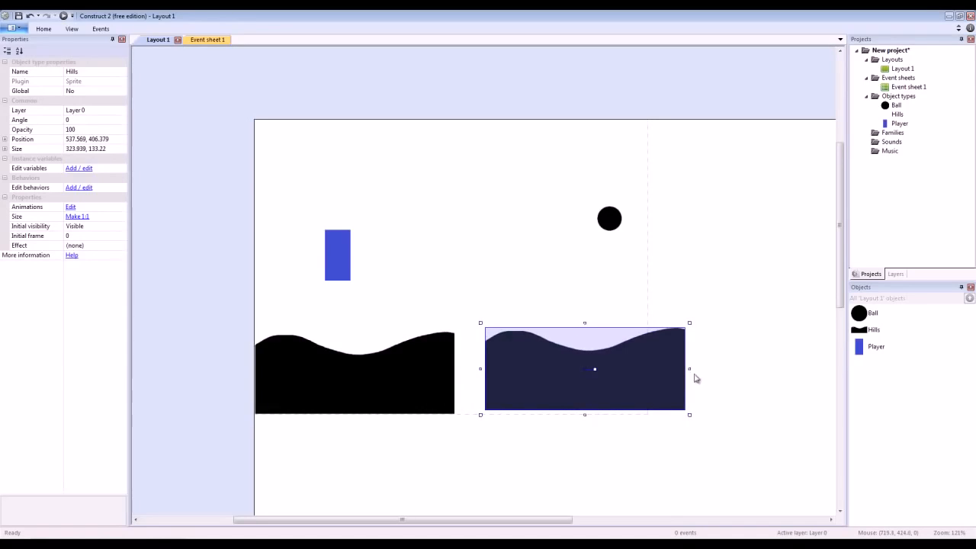
left_click_drag(689, 367, 316, 395)
left_click_drag(389, 394, 525, 400)
left_click(504, 309)
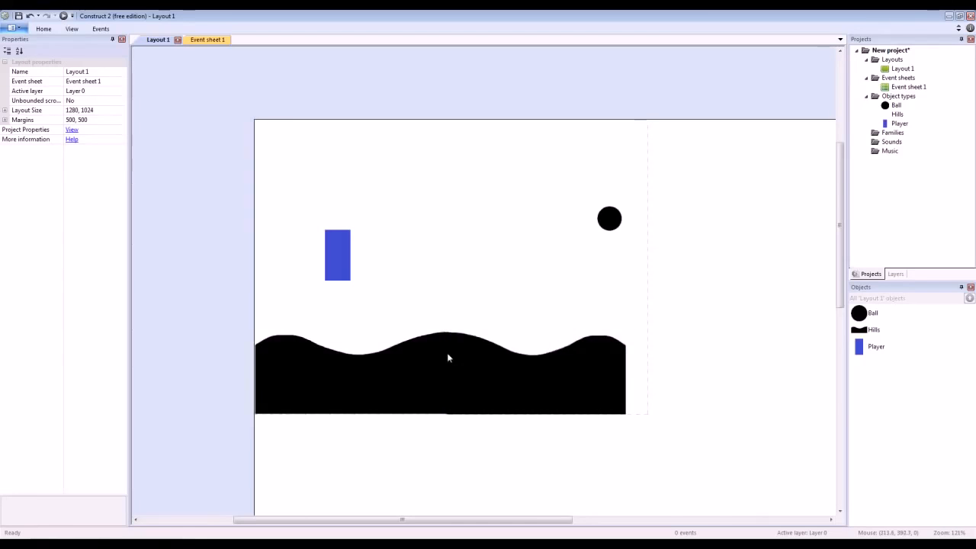
scroll(445, 356, "up", 5, "ctrl")
middle_click_drag(447, 321, 460, 294)
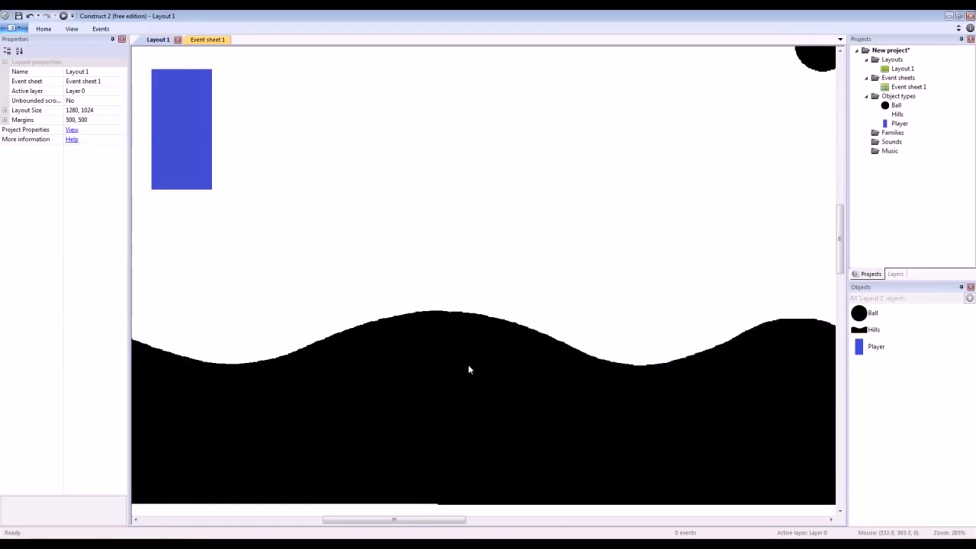
left_click_drag(482, 364, 469, 361)
left_click(518, 259)
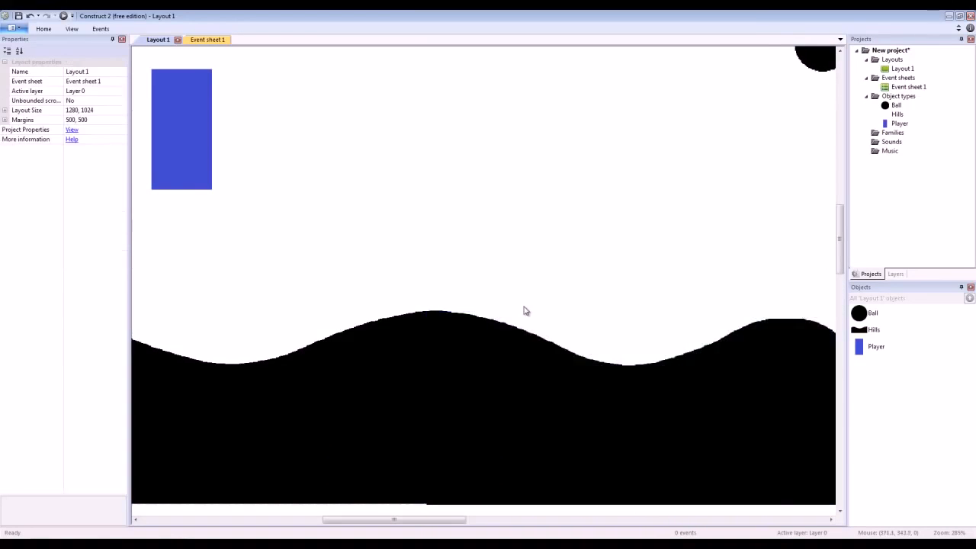
Step: Widen the mirrored Hills sprite so it reaches the right edge of the dashed viewport area
scroll(525, 311, "down", 6, "ctrl")
left_click(684, 363)
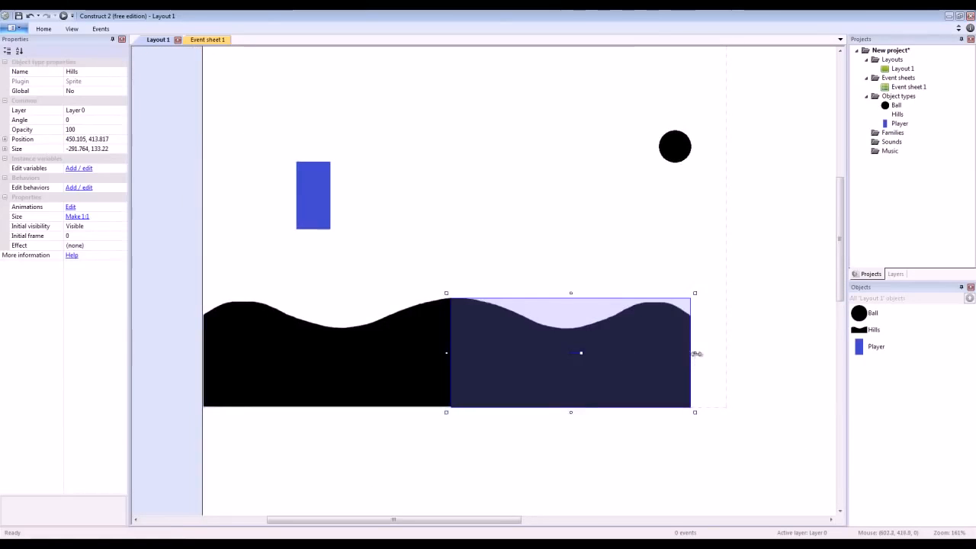
left_click_drag(696, 353, 725, 353)
left_click(518, 216)
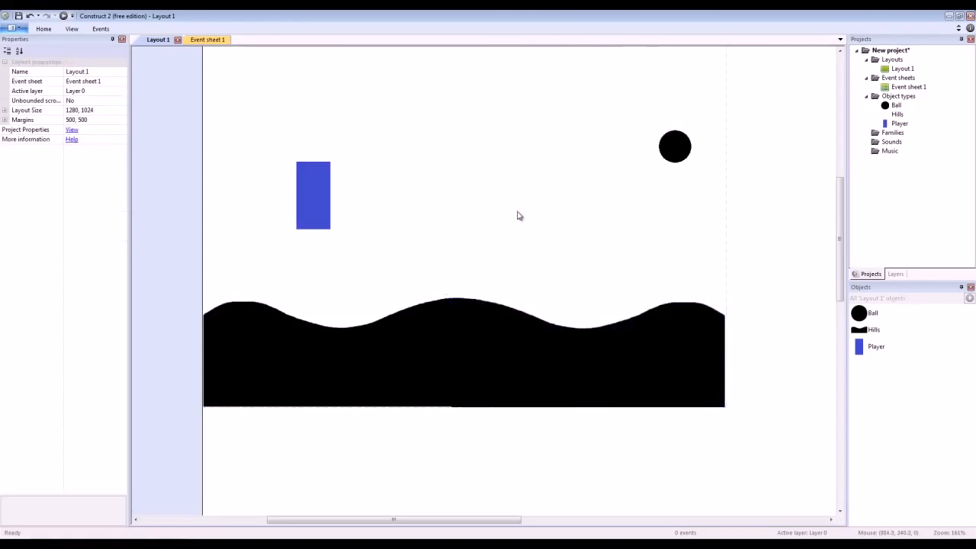
scroll(472, 362, "down", 2, "ctrl")
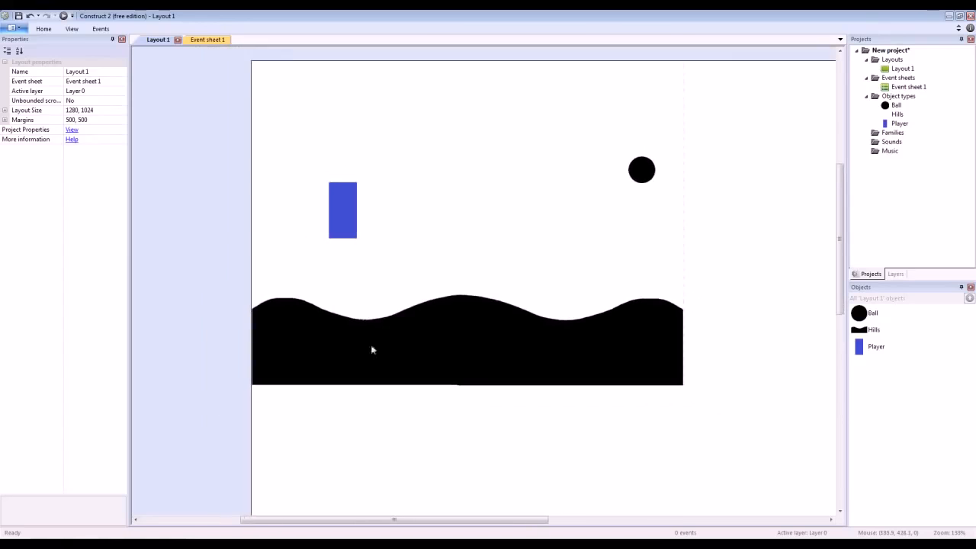
Step: Add the Solid behavior to the Hills object type with both hill instances selected
left_click(409, 330)
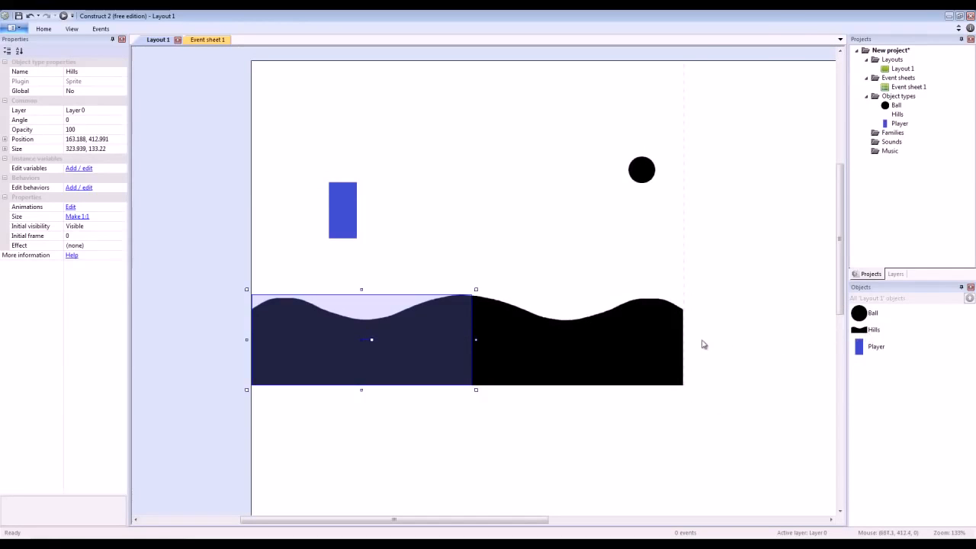
left_click(621, 344, "shift")
left_click(754, 340)
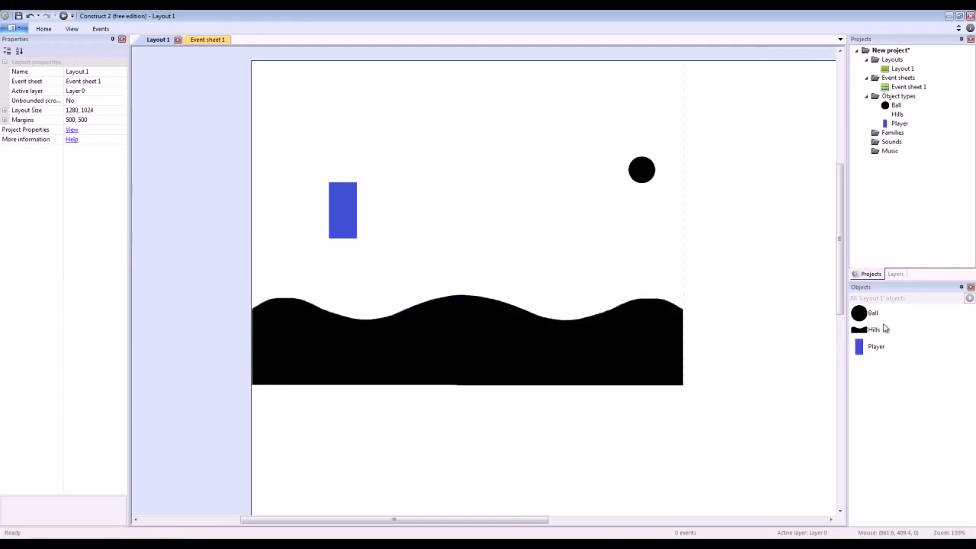
left_click(871, 331)
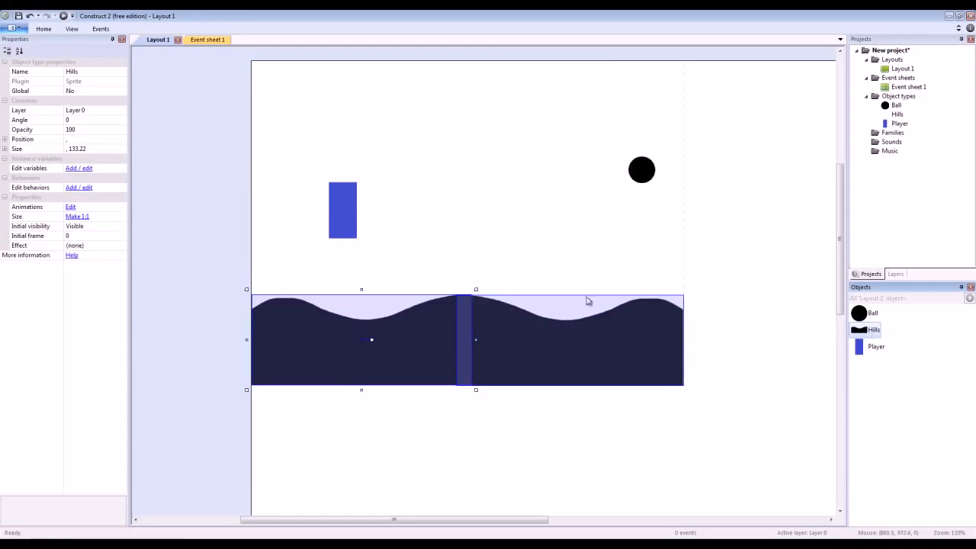
left_click(84, 187)
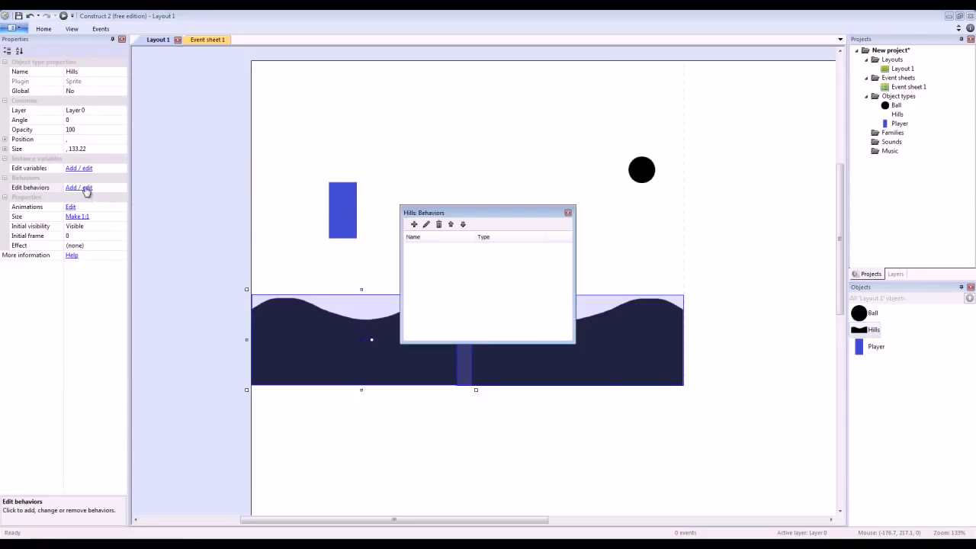
left_click(414, 224)
double_click(433, 224)
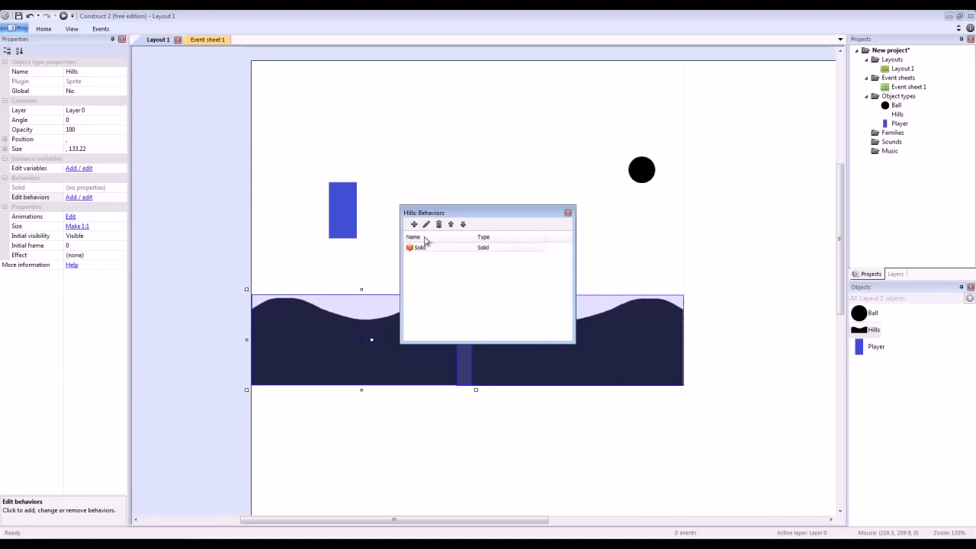
Step: Add the Physics behavior to the Hills object type and set its Immovable property to Yes
left_click(414, 224)
scroll(563, 323, "down", 2)
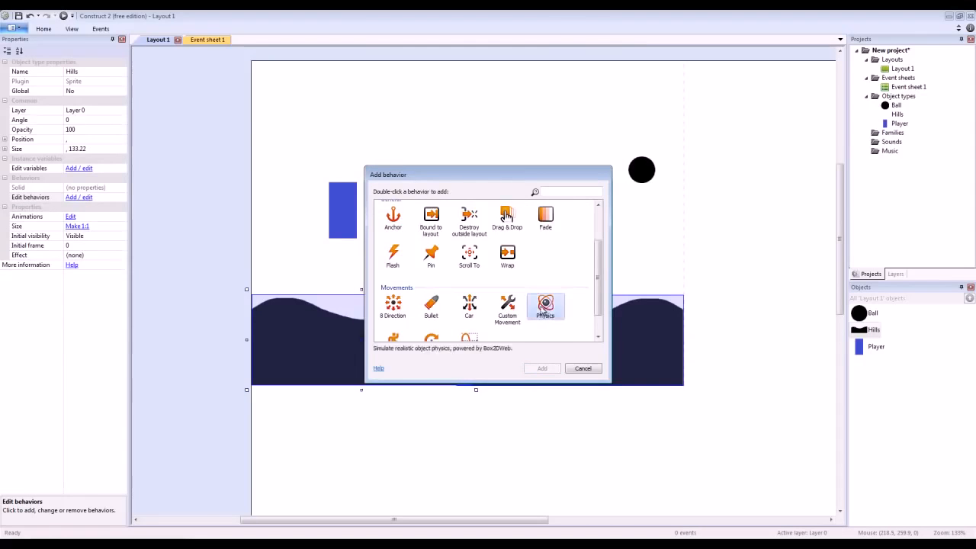
double_click(543, 307)
left_click(114, 208)
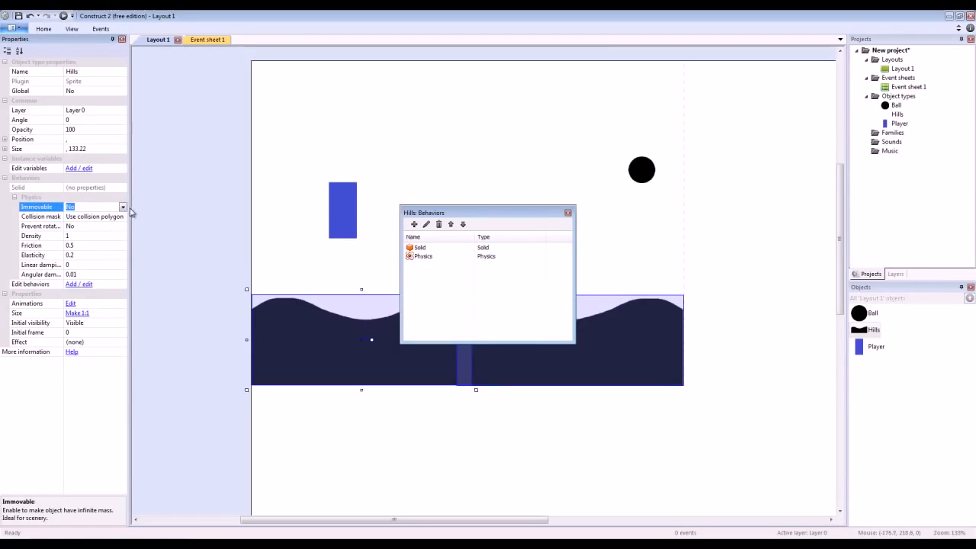
left_click(122, 207)
left_click(112, 225)
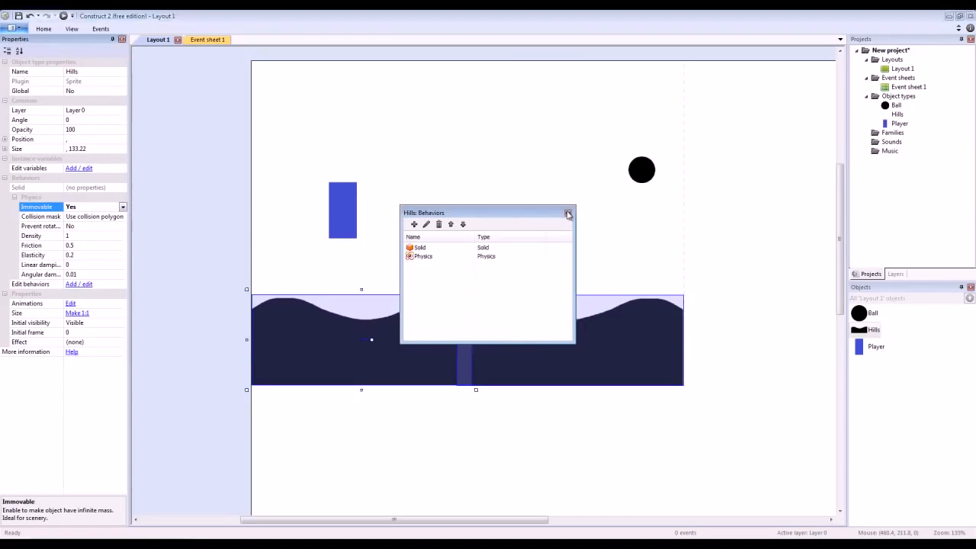
Step: Run a layout preview and walk the player back and forth over the hills and into the ball, then close the preview
left_click(568, 212)
left_click(483, 185)
left_click(64, 16)
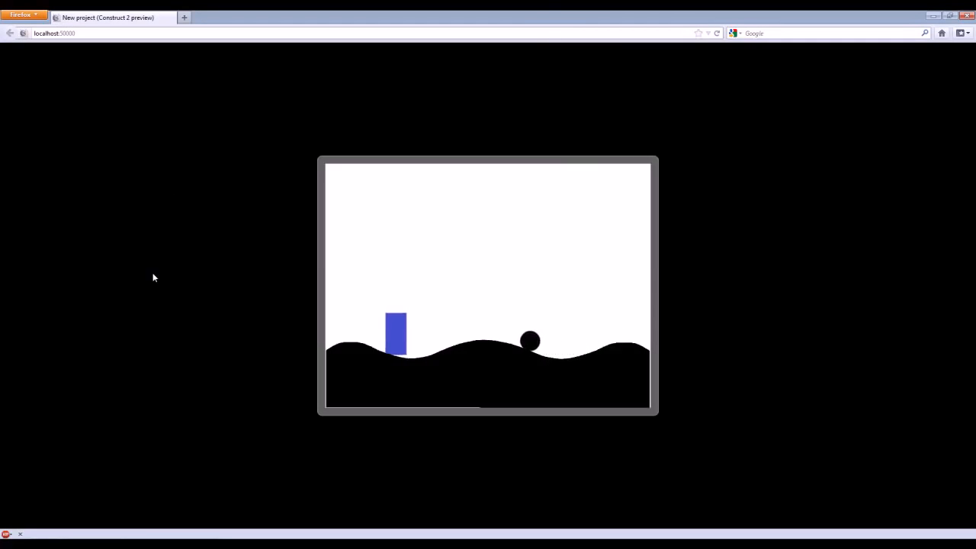
key("Right")
key("Left")
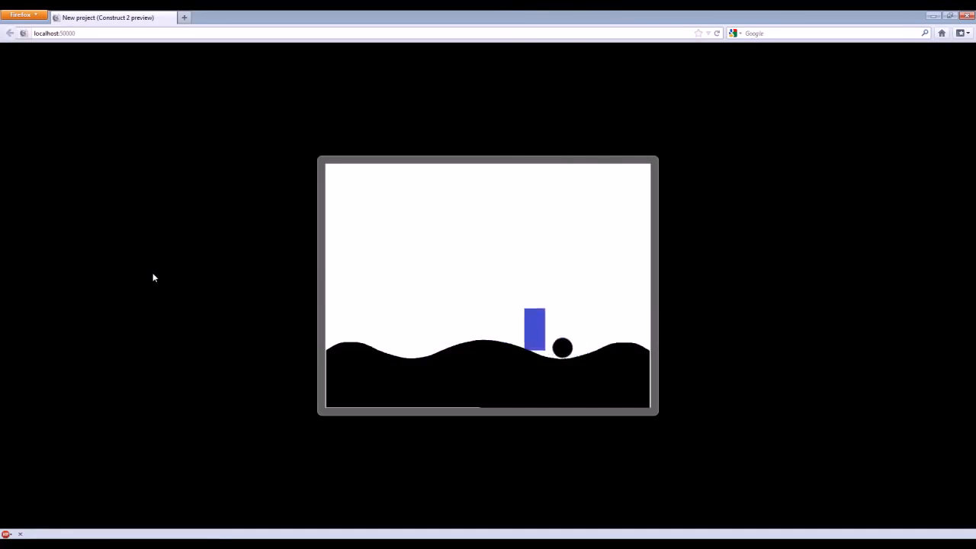
key("Right")
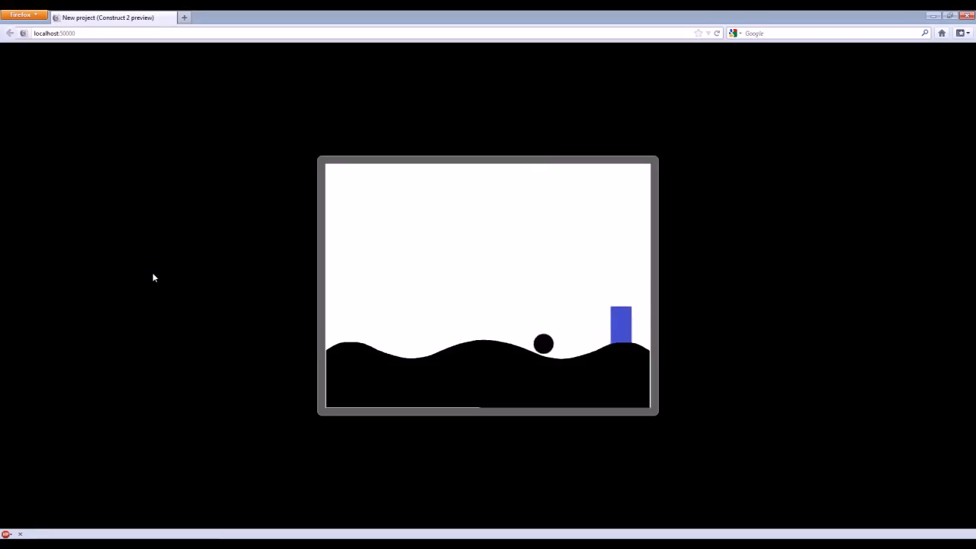
key("Left")
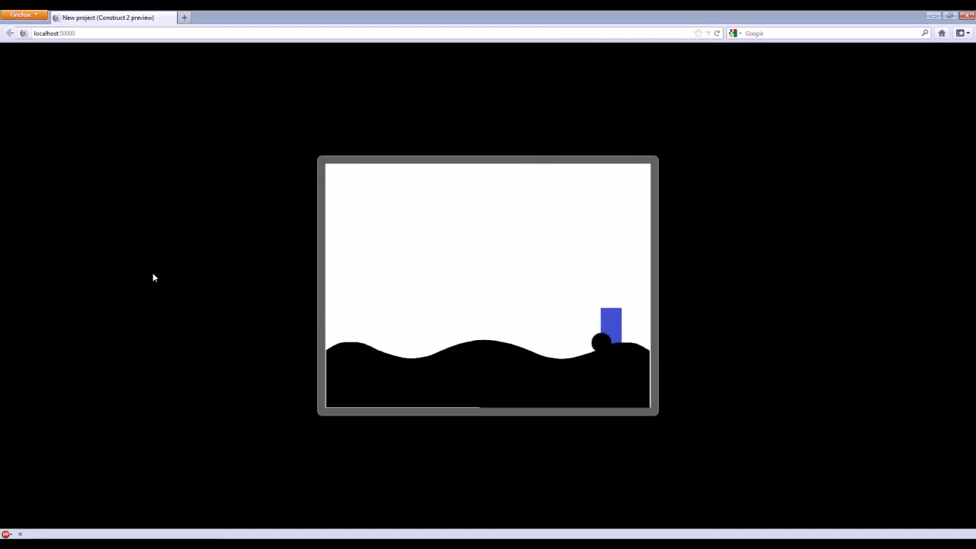
key("Left")
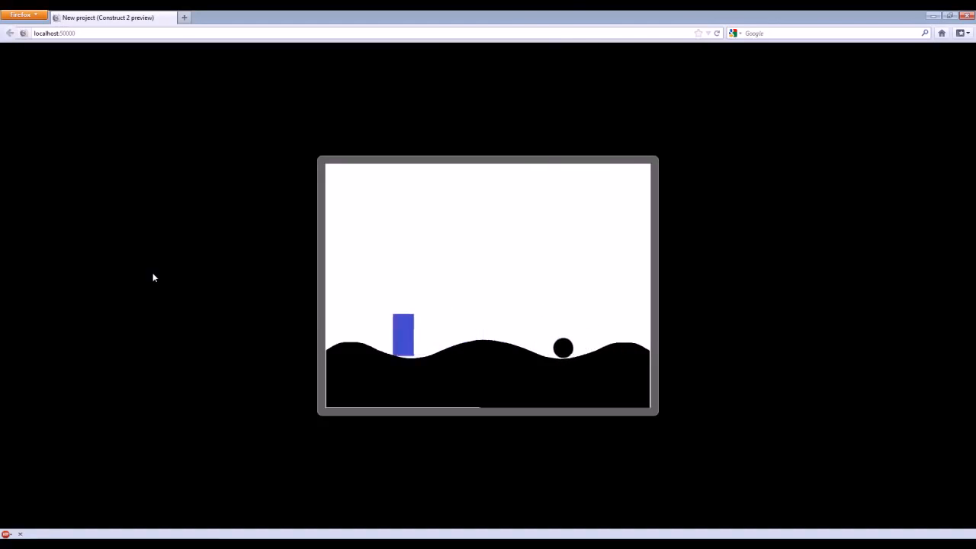
key("Right")
key("Left")
key("Right")
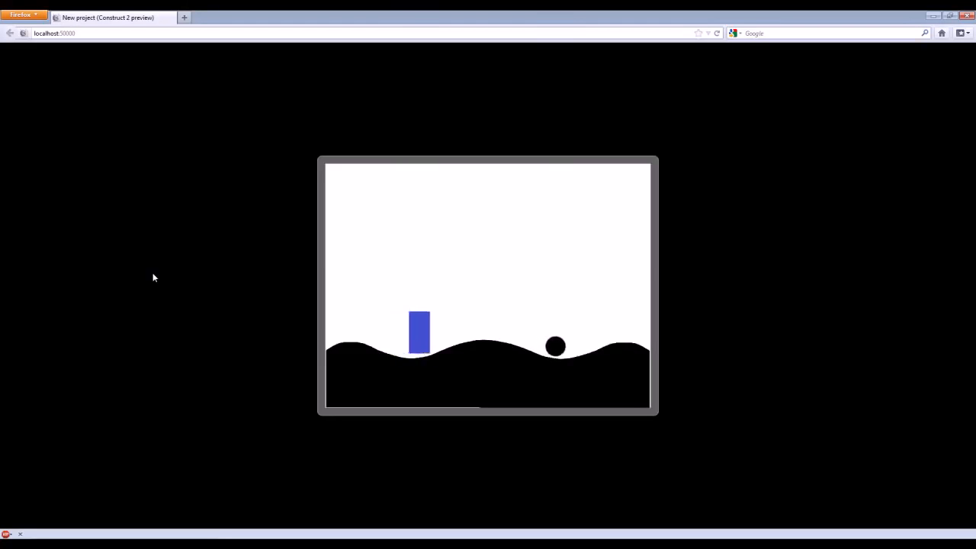
key("Left")
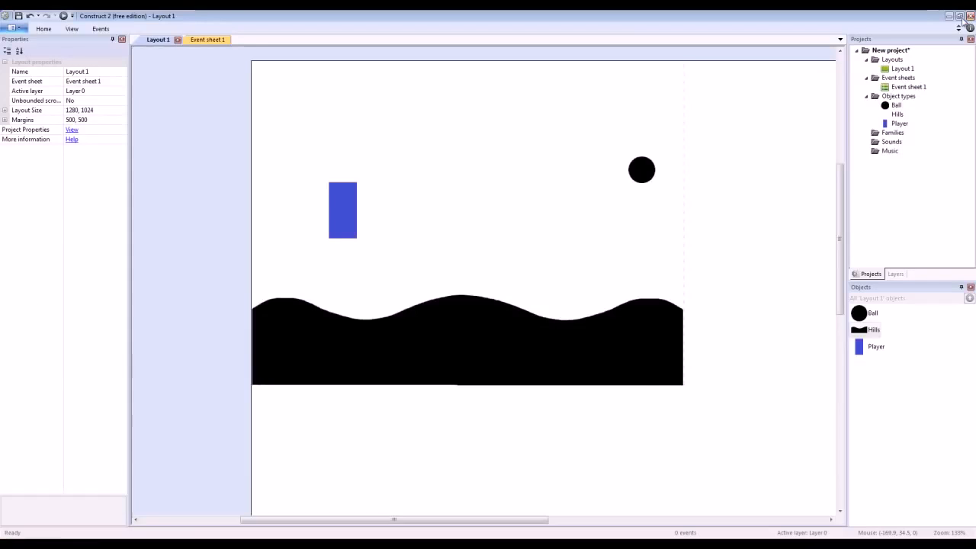
left_click(968, 17)
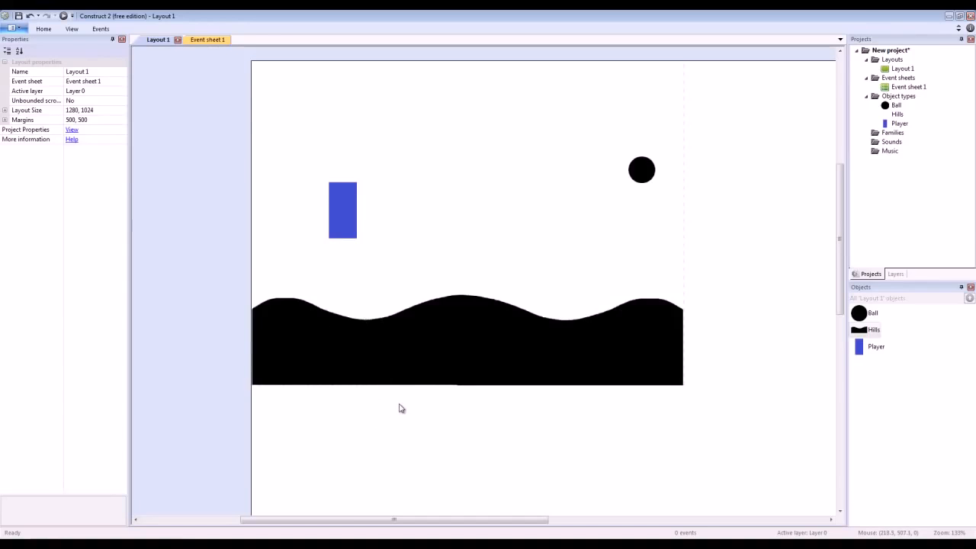
Step: Show the Hills sprite's collision polygon and move its upper-left edge point and first crest point onto the hill outline
double_click(362, 351)
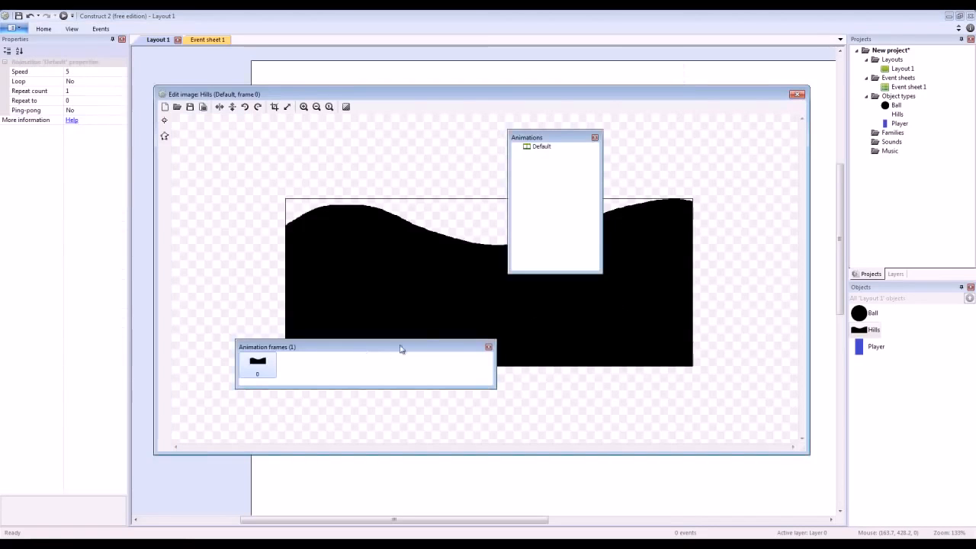
left_click(397, 294)
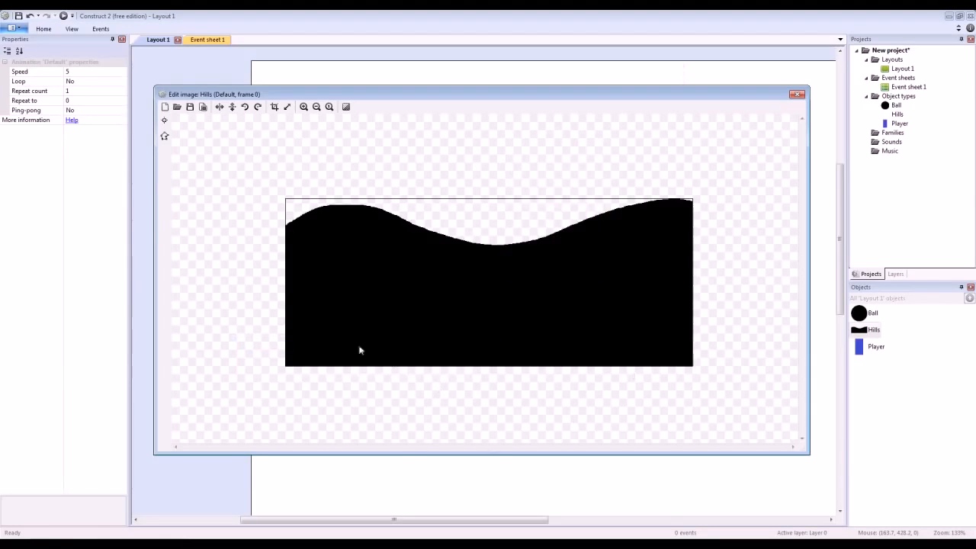
left_click(164, 135)
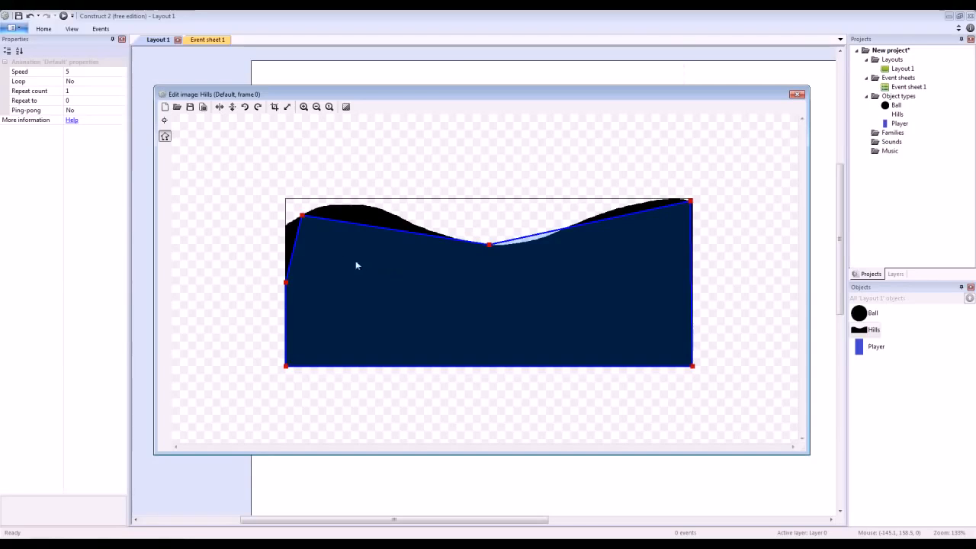
scroll(318, 239, "up", 1, "ctrl")
scroll(308, 236, "down", 1, "ctrl")
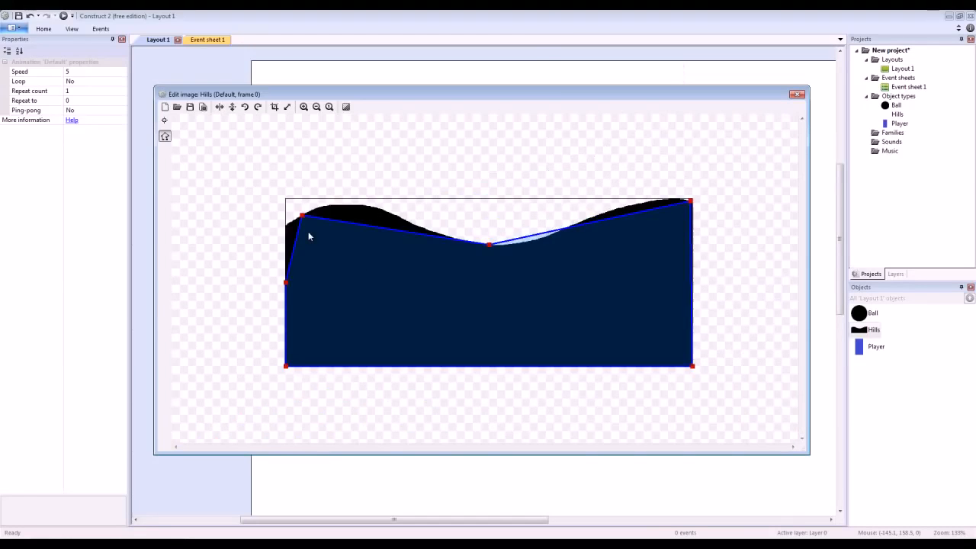
left_click_drag(303, 217, 367, 206)
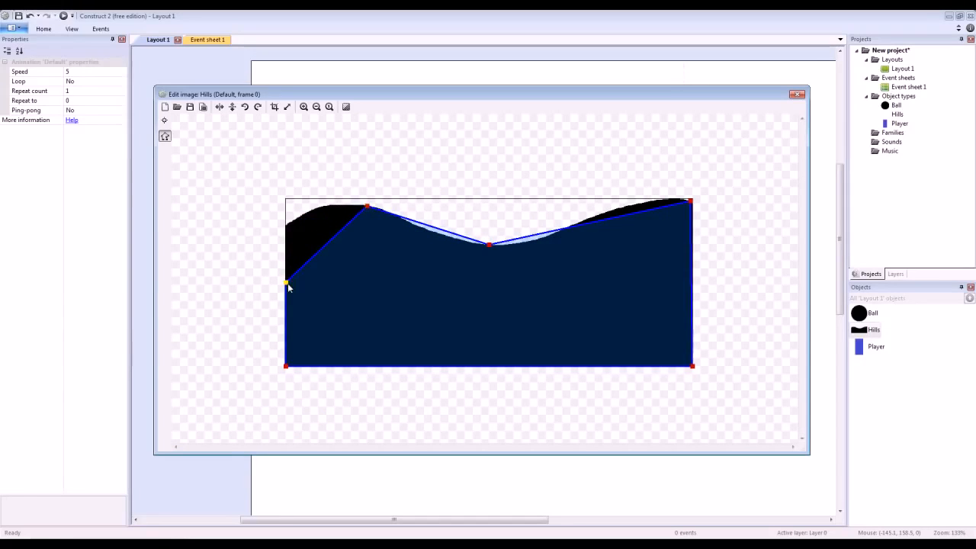
left_click_drag(288, 287, 284, 229)
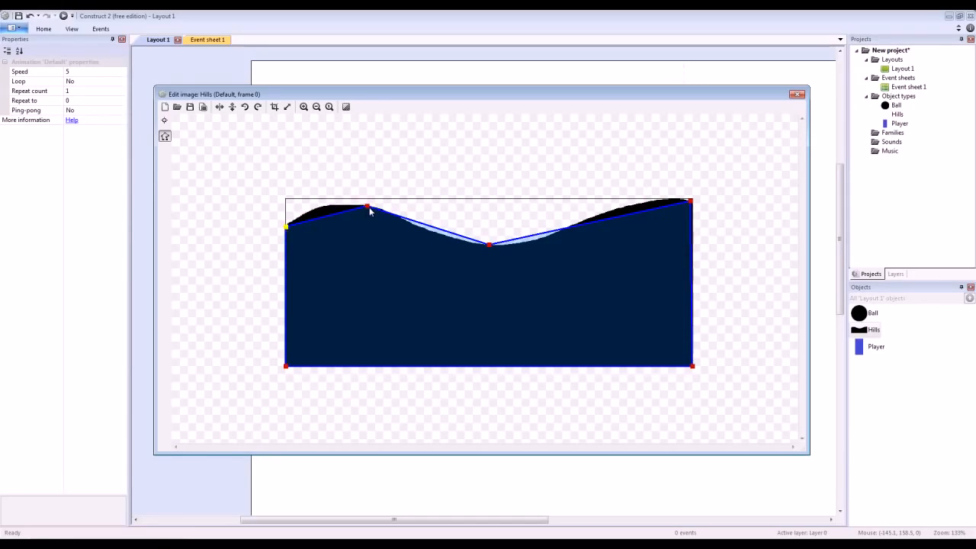
left_click_drag(370, 211, 313, 216)
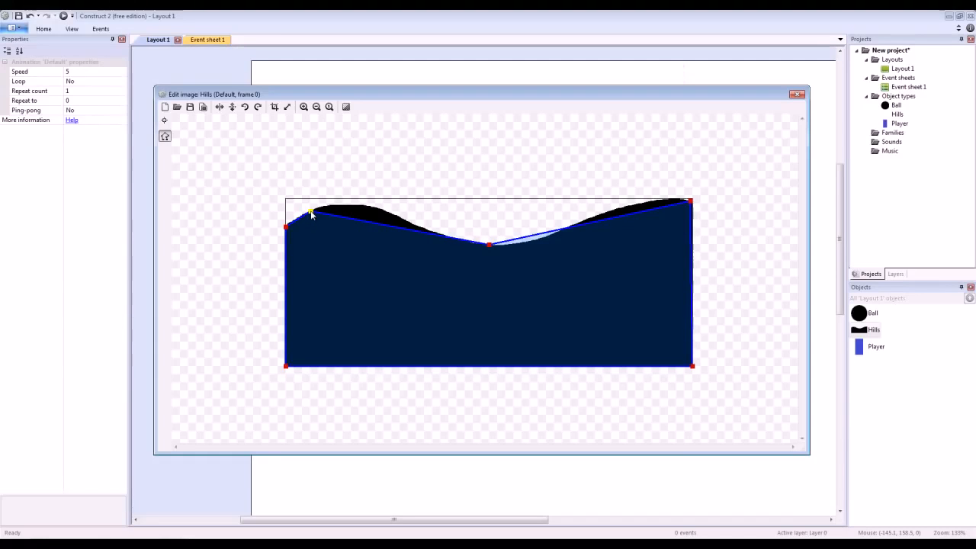
Step: Add two collision points along the left crest of the Hills image, at the start and end of its flat top
right_click(312, 215)
left_click(336, 217)
left_click_drag(399, 232, 340, 210)
right_click(339, 210)
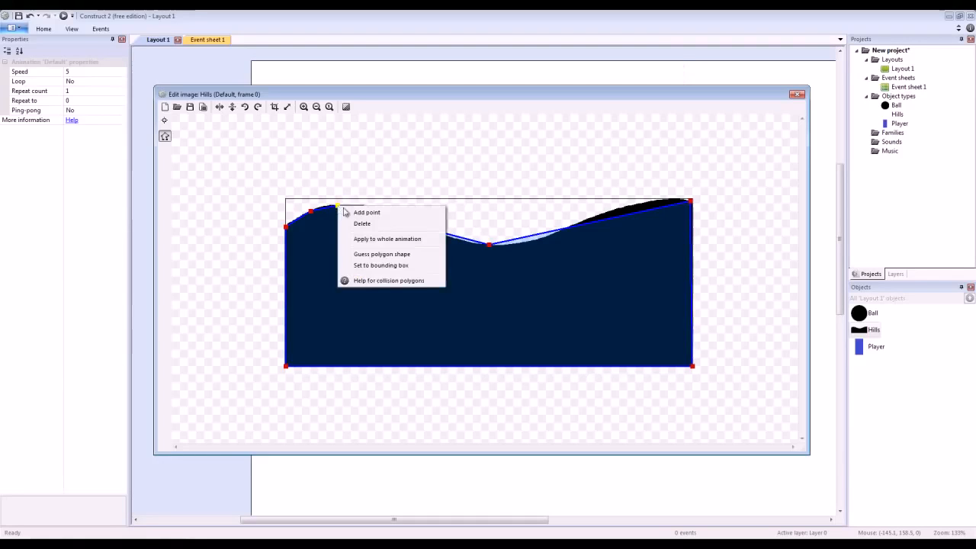
left_click(362, 211)
left_click_drag(414, 226, 370, 209)
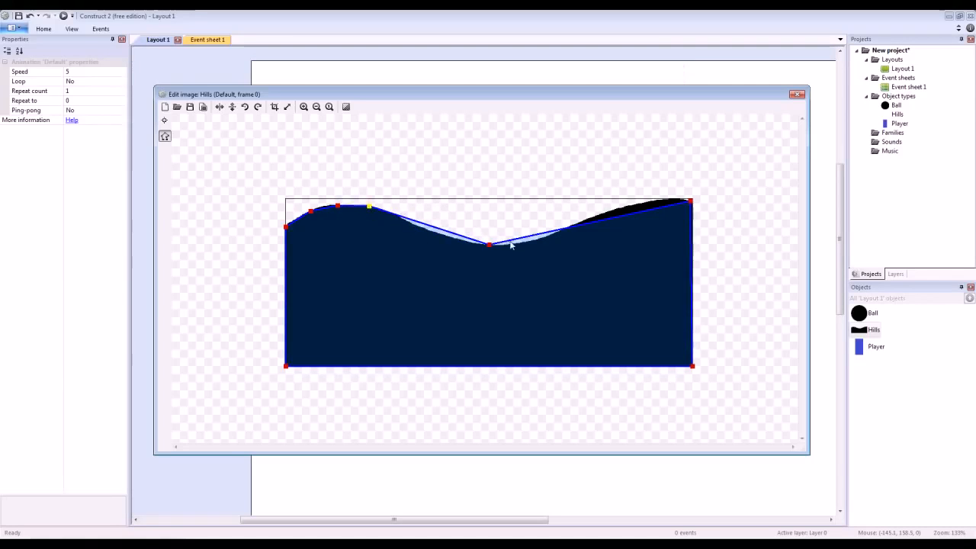
Step: Move the Hills polygon's valley point up onto the descending slope and add two points along the valley floor
left_click_drag(490, 244, 411, 226)
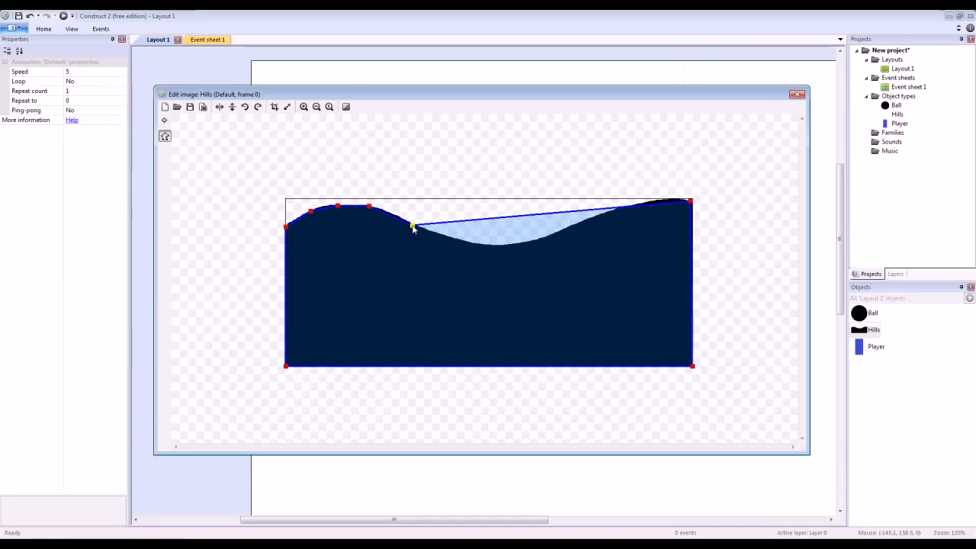
right_click(413, 227)
left_click(436, 232)
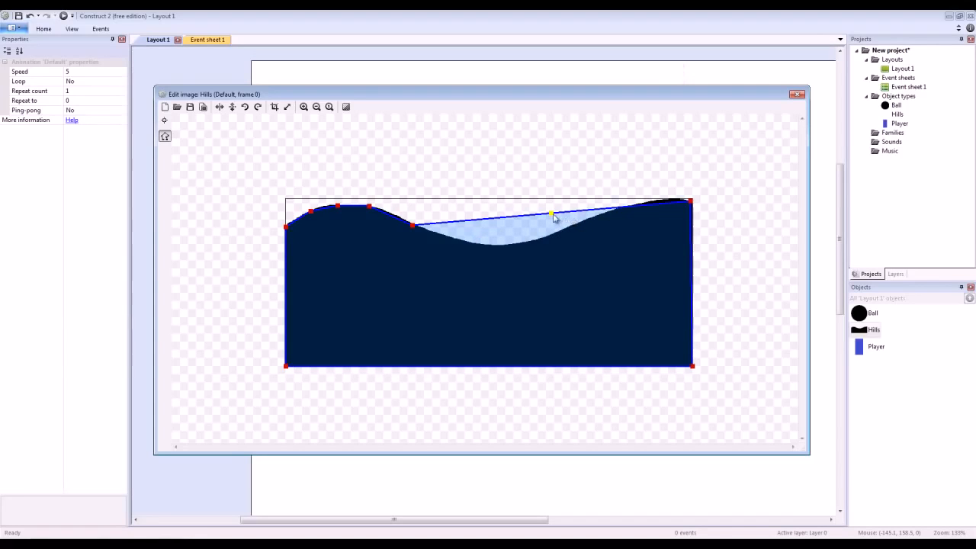
left_click_drag(549, 217, 470, 245)
double_click(579, 223)
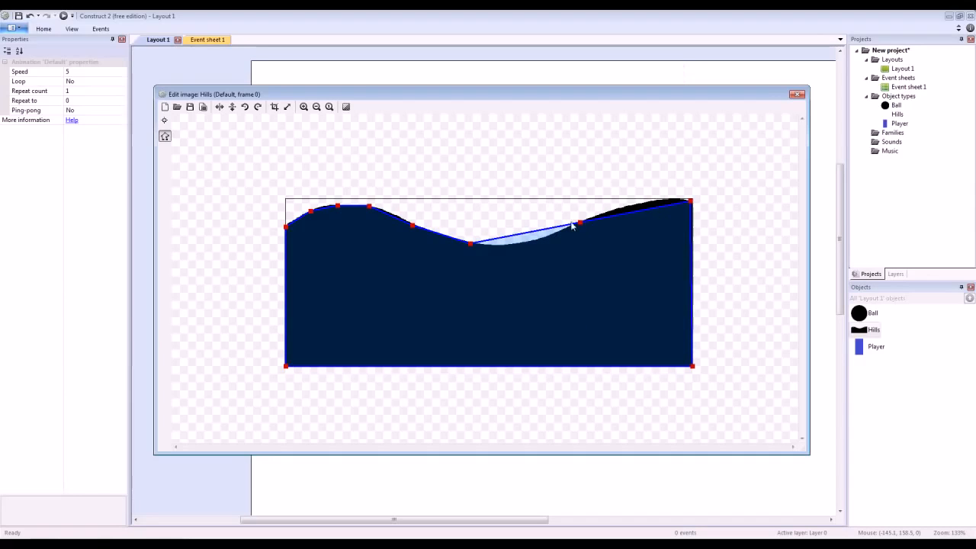
left_click_drag(580, 224, 507, 247)
Step: Add two collision points along the rising slope between the valley and the right crest of the Hills image
right_click(508, 249)
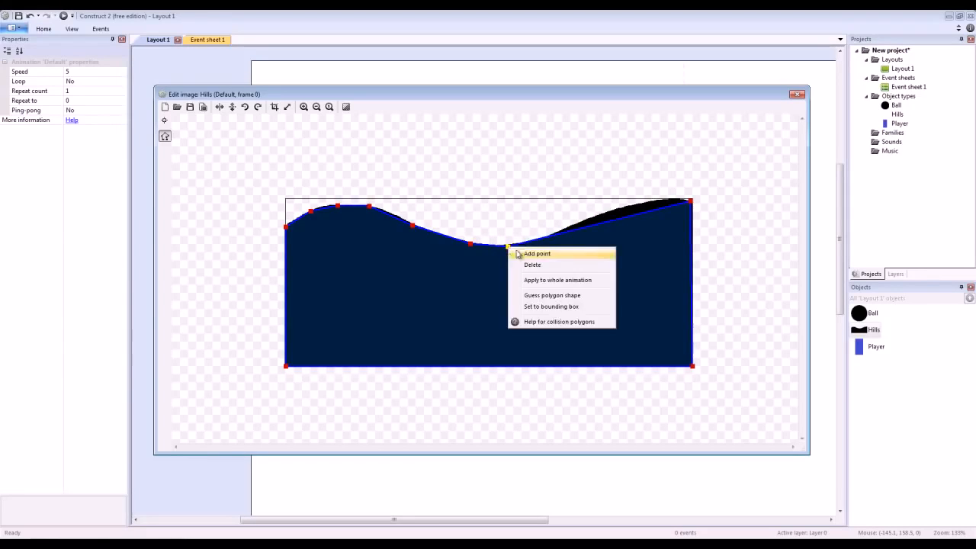
left_click(533, 257)
left_click_drag(600, 224, 558, 237)
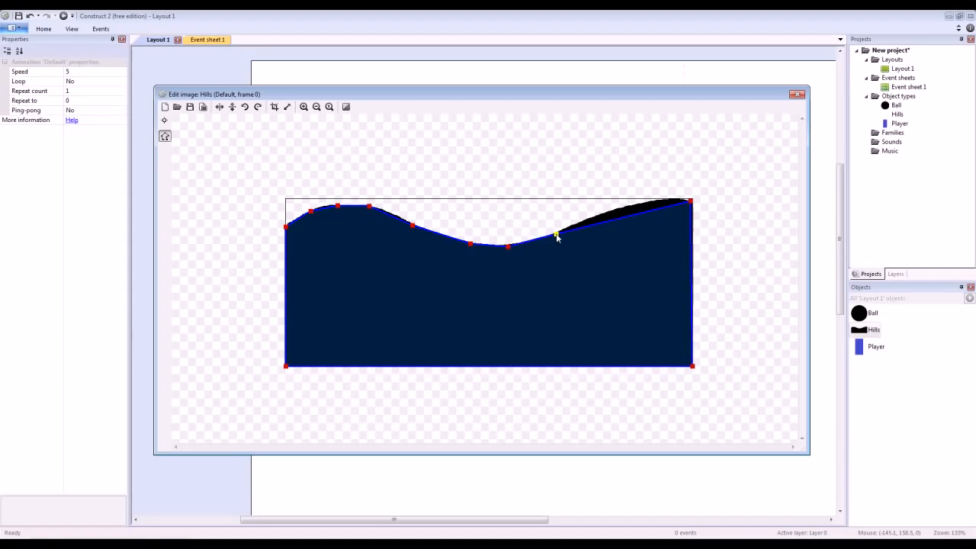
right_click(557, 236)
left_click(566, 241)
left_click_drag(625, 221, 611, 214)
Step: Add two collision points that follow the right crest of the Hills image up to its edge, and close the image editor
right_click(611, 213)
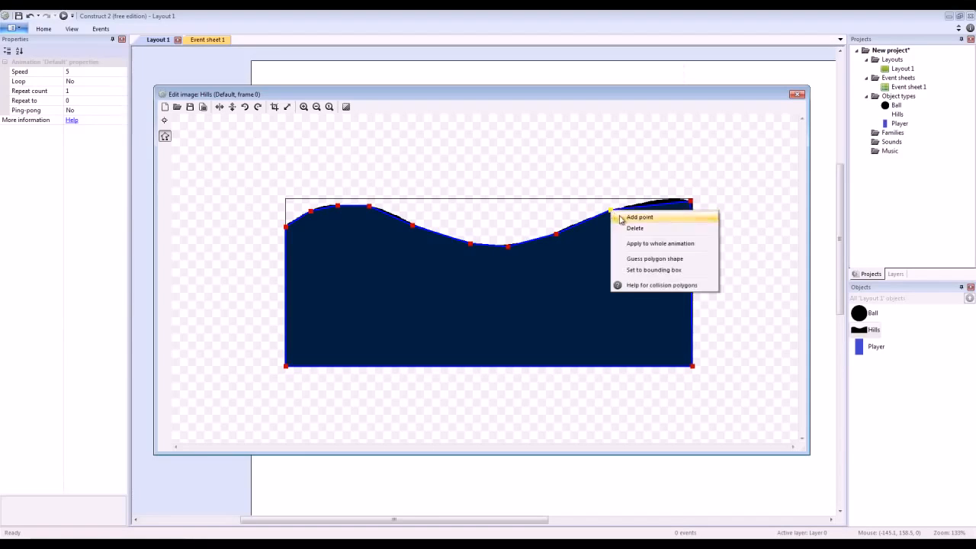
left_click(664, 219)
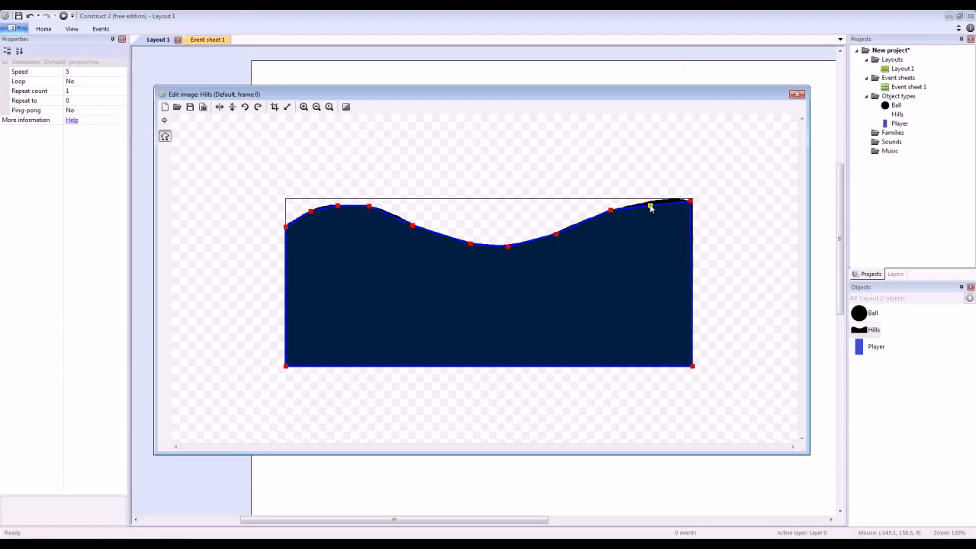
left_click_drag(653, 207, 655, 204)
right_click(653, 203)
left_click(669, 207)
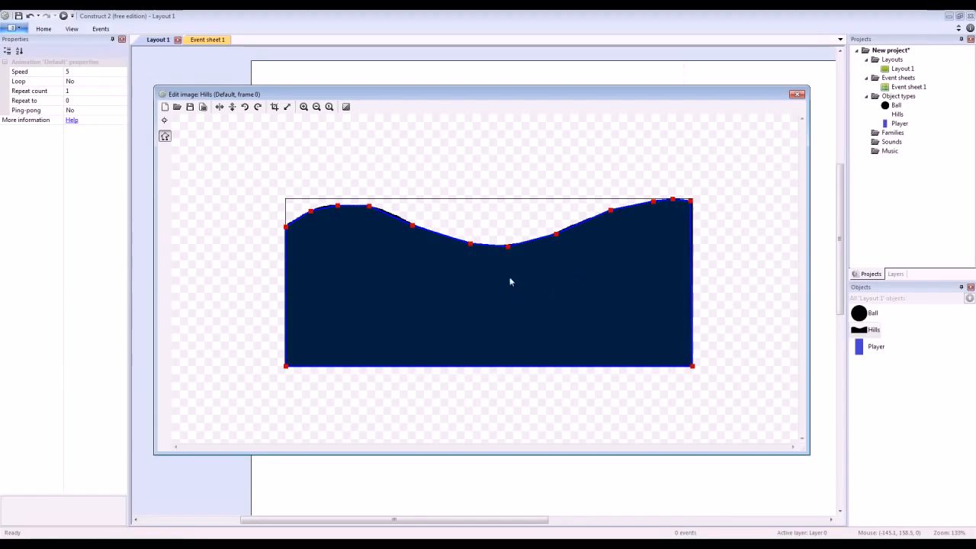
left_click_drag(695, 206, 697, 210)
left_click(234, 235)
left_click(797, 95)
left_click(486, 229)
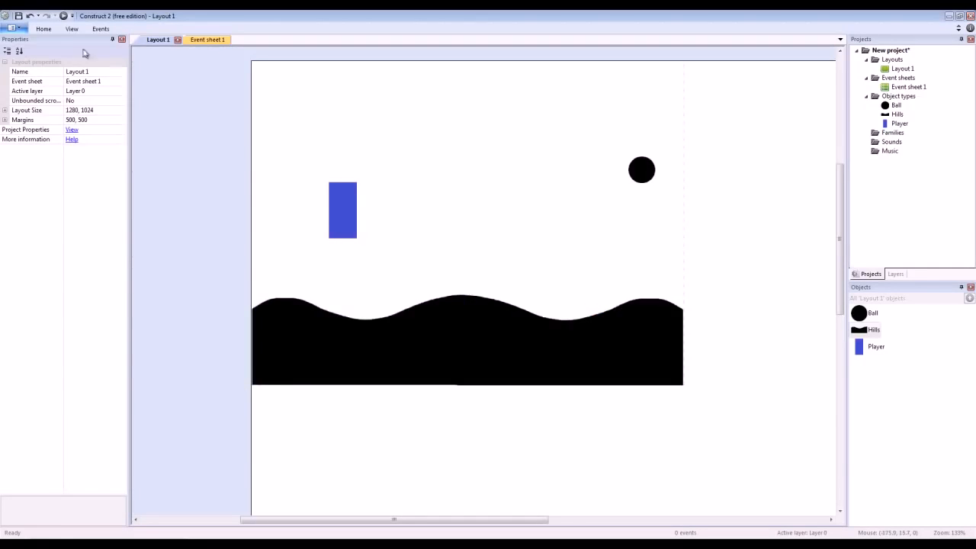
Step: Preview the layout again and walk the player across the hills to test the refined collision polygon with the ball
left_click(64, 16)
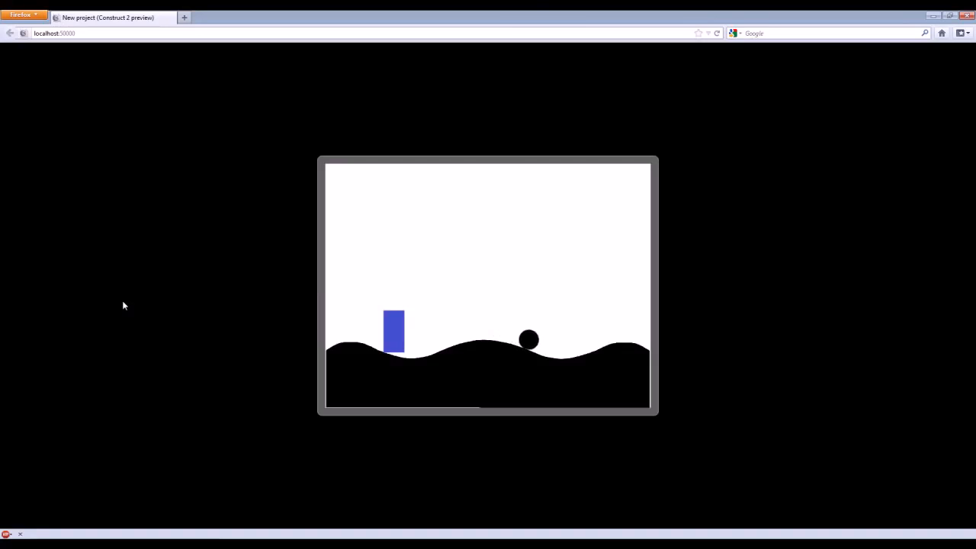
key("Left")
key("Right")
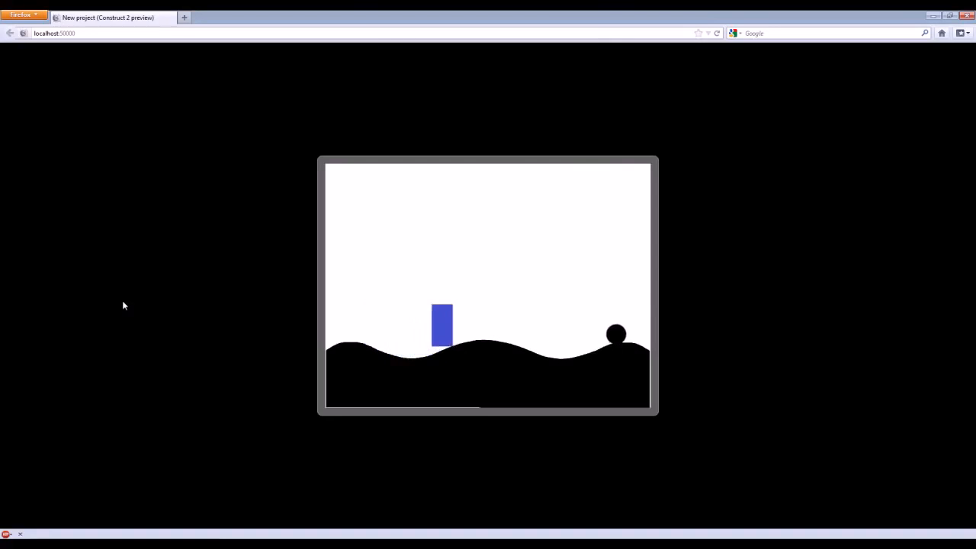
key("Left")
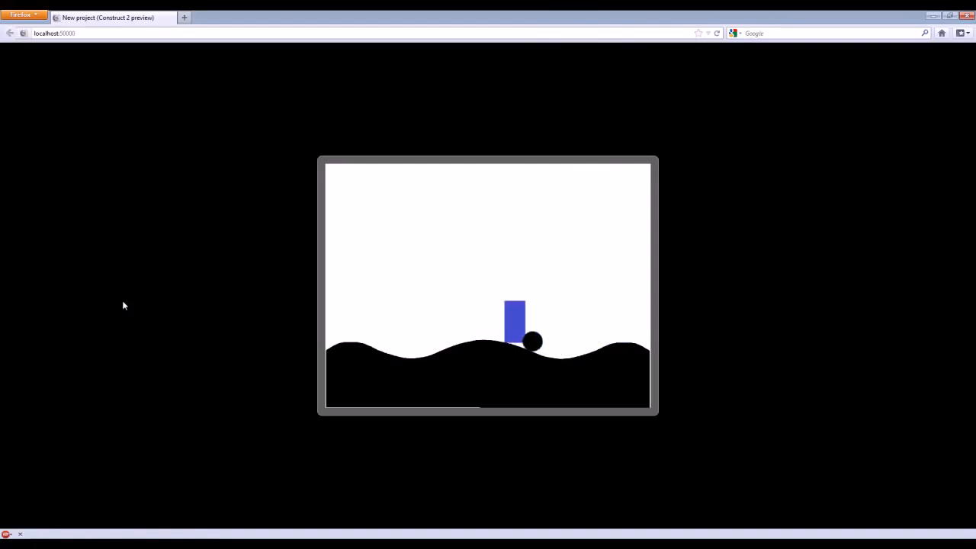
key("Right")
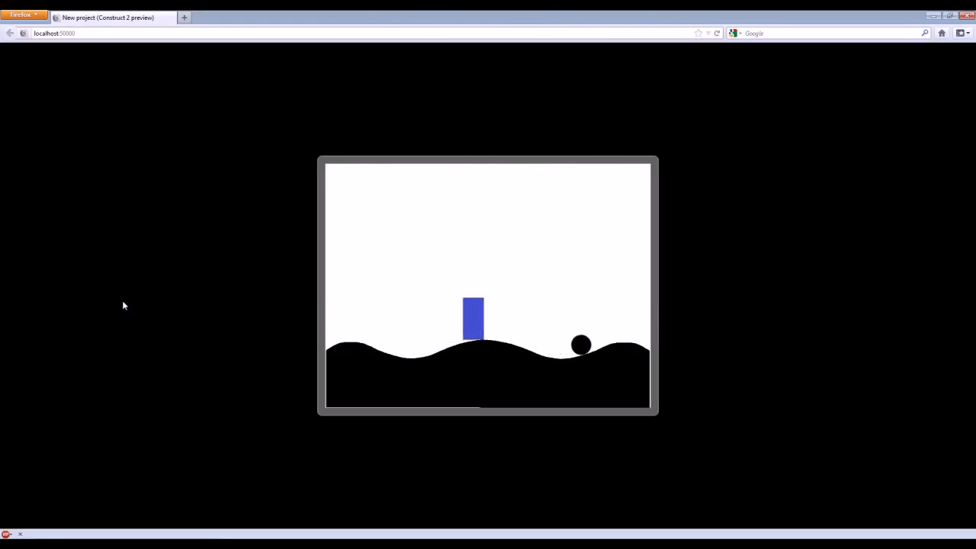
key("Left")
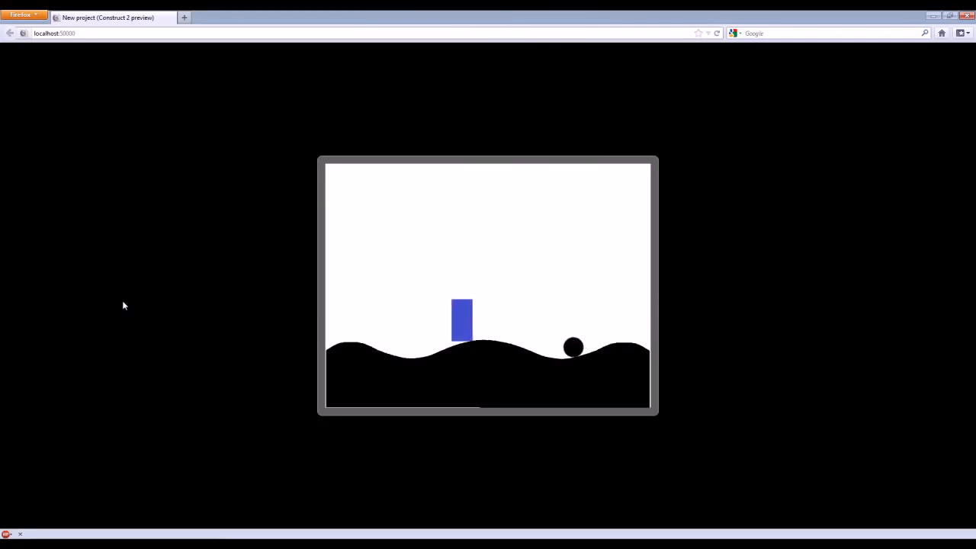
key("Right")
key("Right")
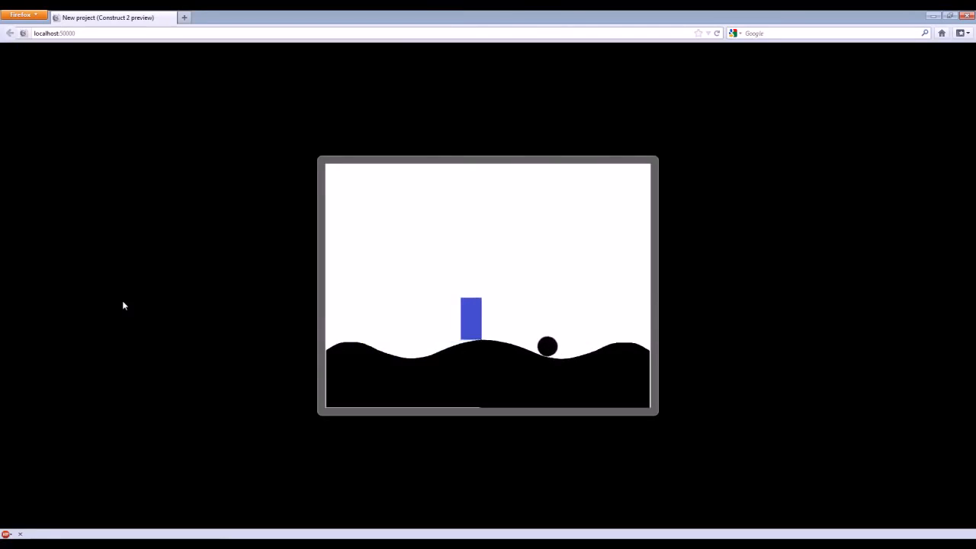
key("Left")
key("Right")
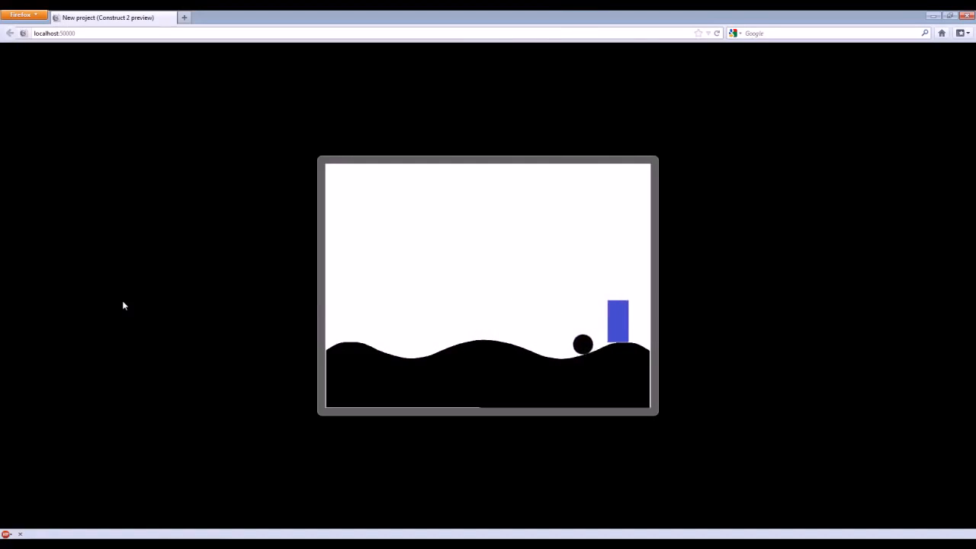
key("Left")
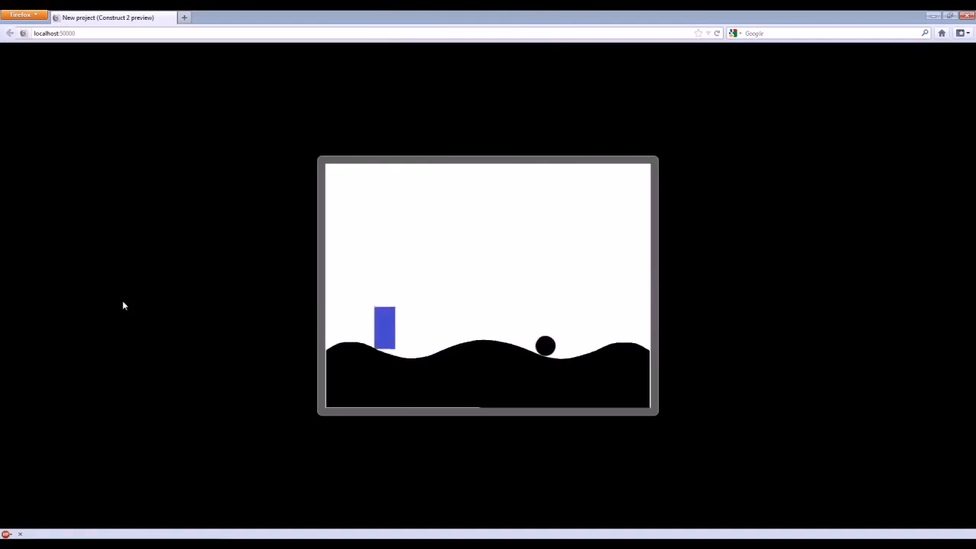
key("Right")
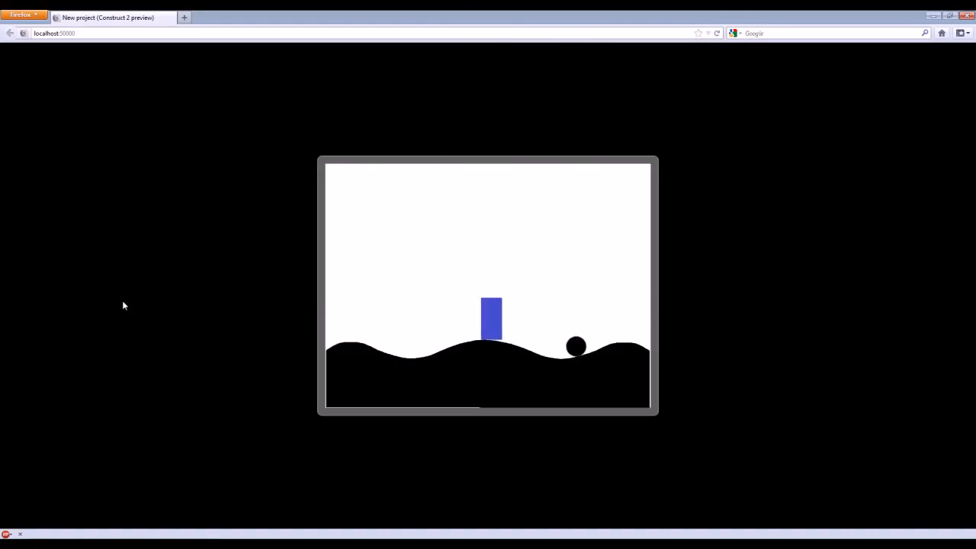
Step: Walk the player back and forth across the hills and past the ball, and close the preview
key("Left")
key("Right")
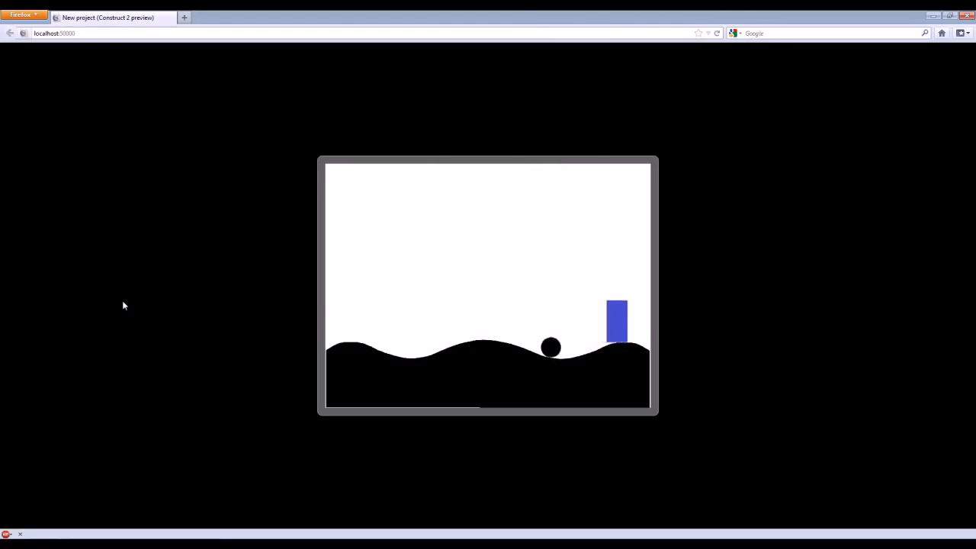
key("Left")
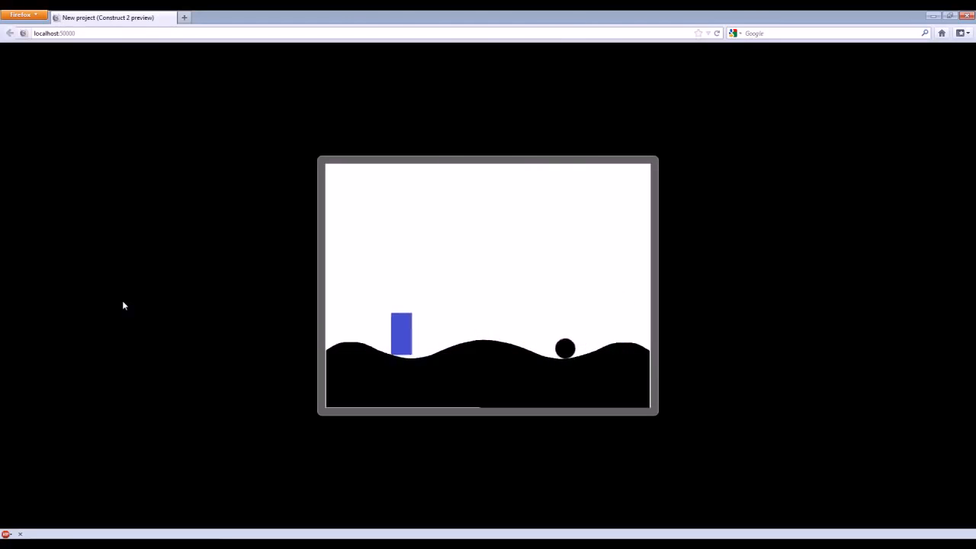
key("Right")
key("Left")
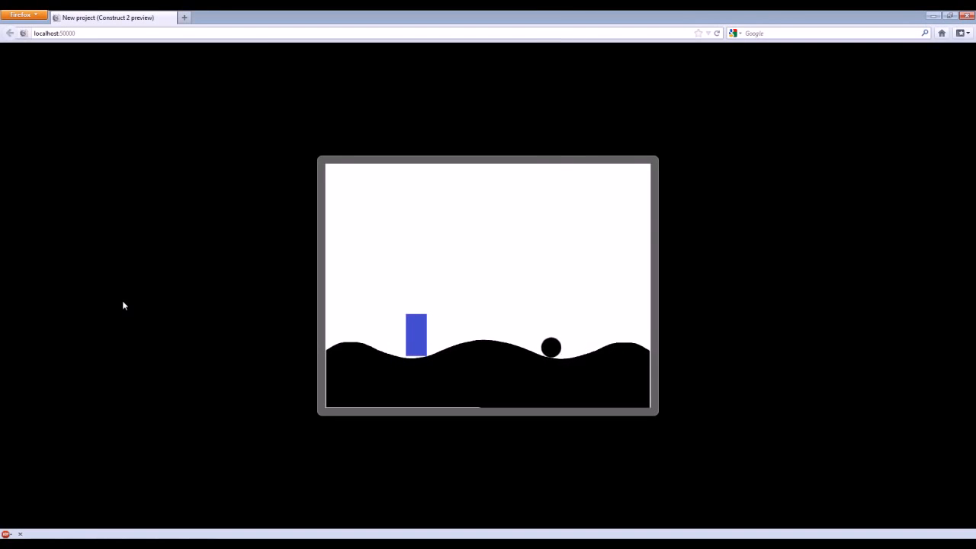
left_click(968, 17)
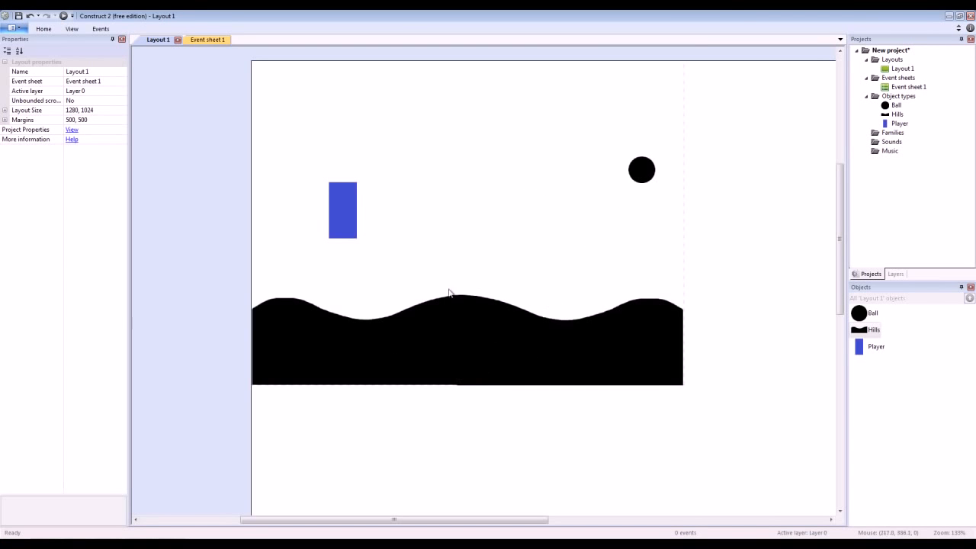
Step: Duplicate the ball ten times across the open area above the hills, and preview the layout briefly with all the balls
left_click_drag(642, 174, 339, 125, "ctrl")
left_click(351, 117)
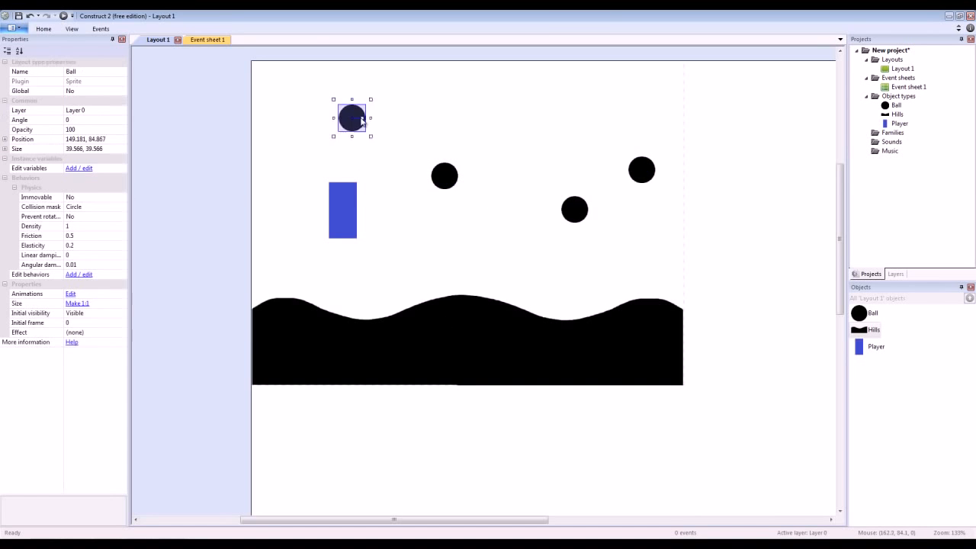
left_click_drag(351, 118, 559, 120, "ctrl")
left_click_drag(559, 120, 397, 274, "ctrl")
left_click_drag(519, 198, 583, 161, "ctrl")
left_click(388, 214)
left_click(63, 15)
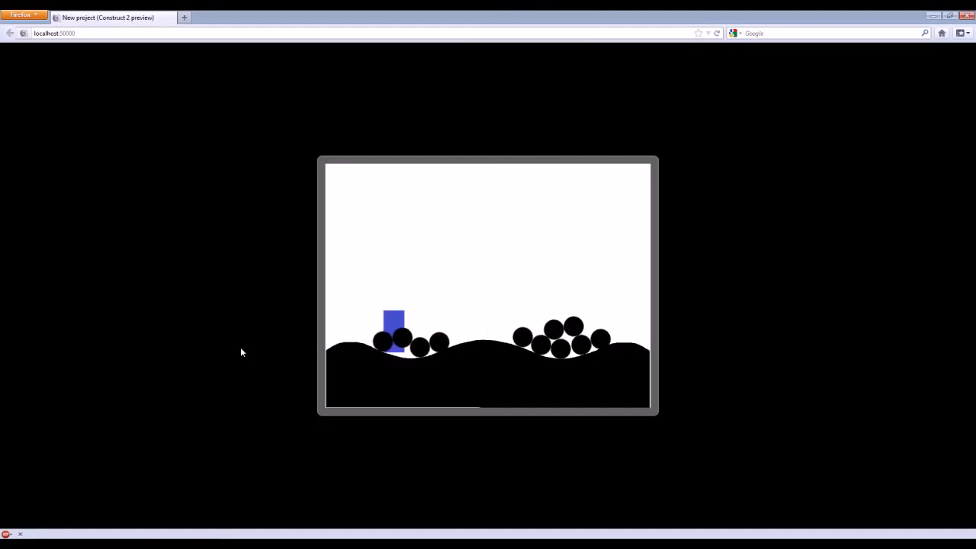
left_click(968, 16)
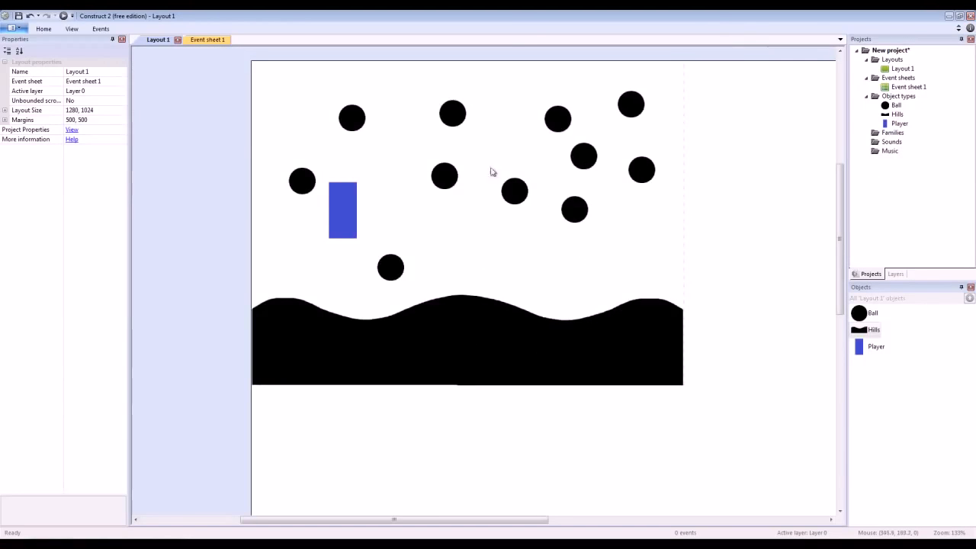
Step: Set the physics elasticity of all Ball instances to 0.8
left_click(872, 315)
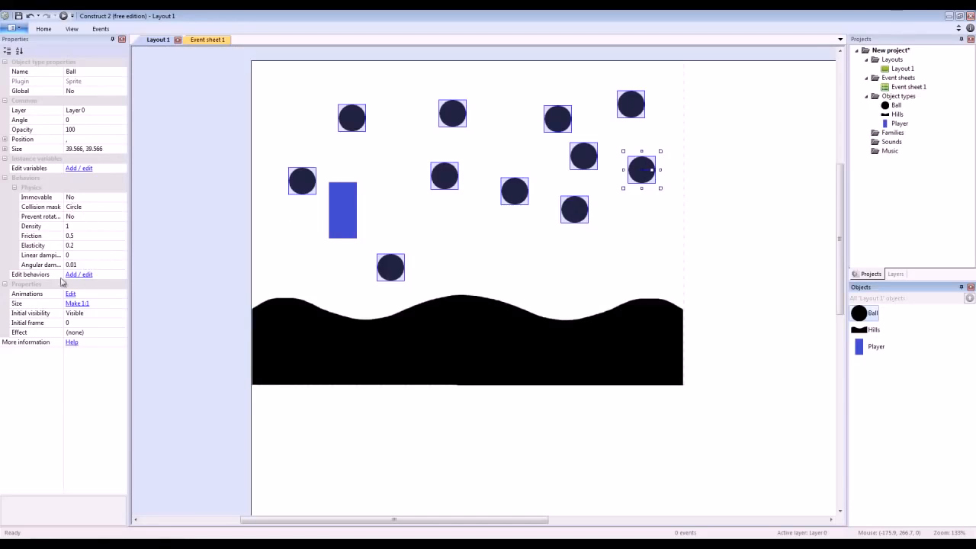
left_click(77, 246)
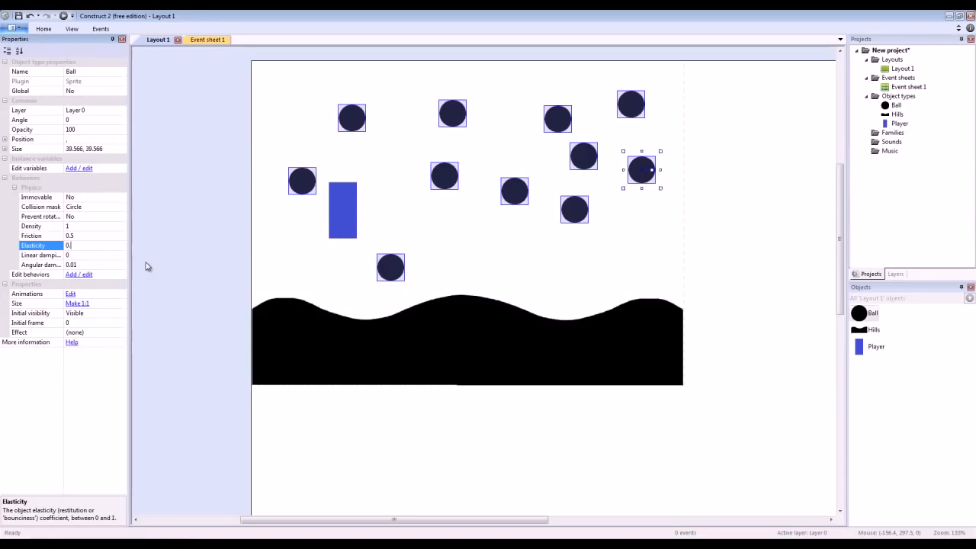
left_click(171, 279)
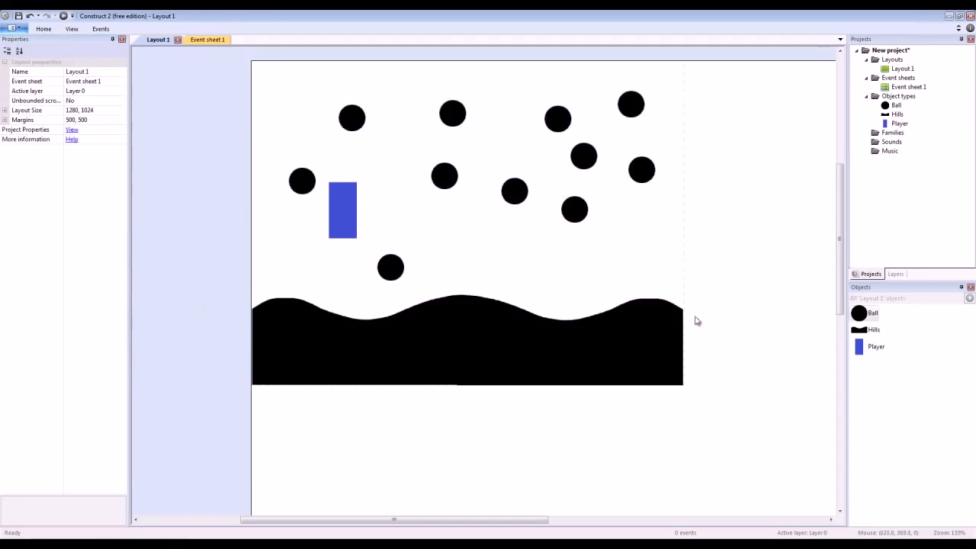
Step: Open the physics friction value of the Hills object for editing, and deselect the hills
left_click(861, 331)
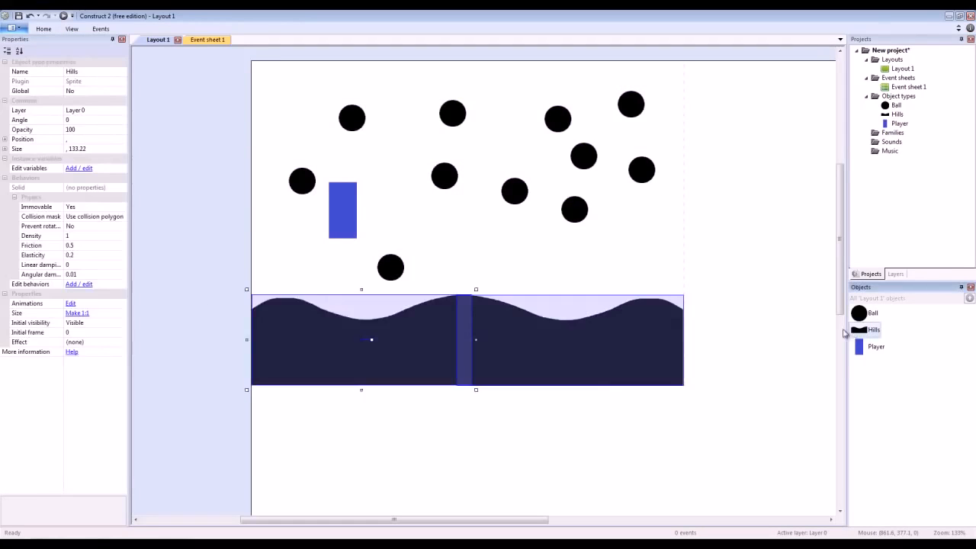
left_click(79, 248)
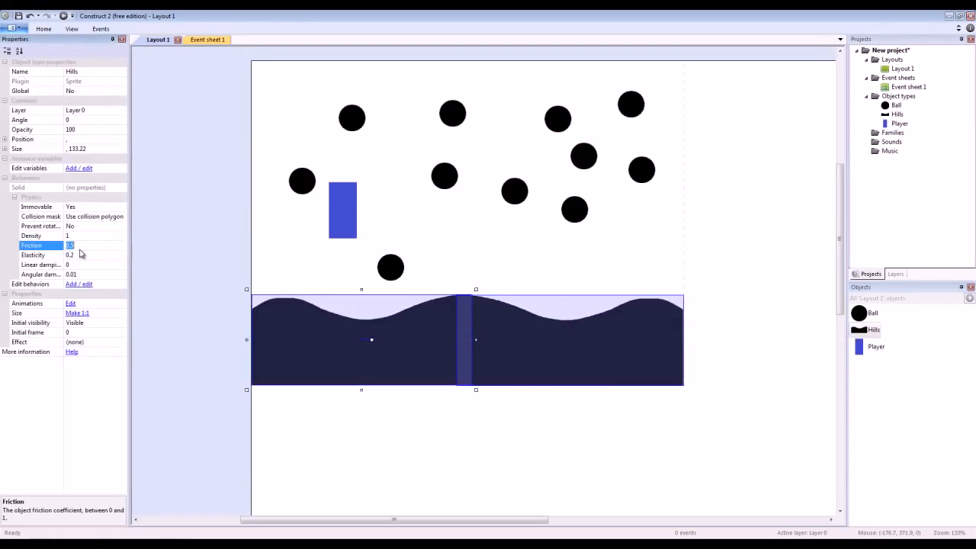
left_click(219, 290)
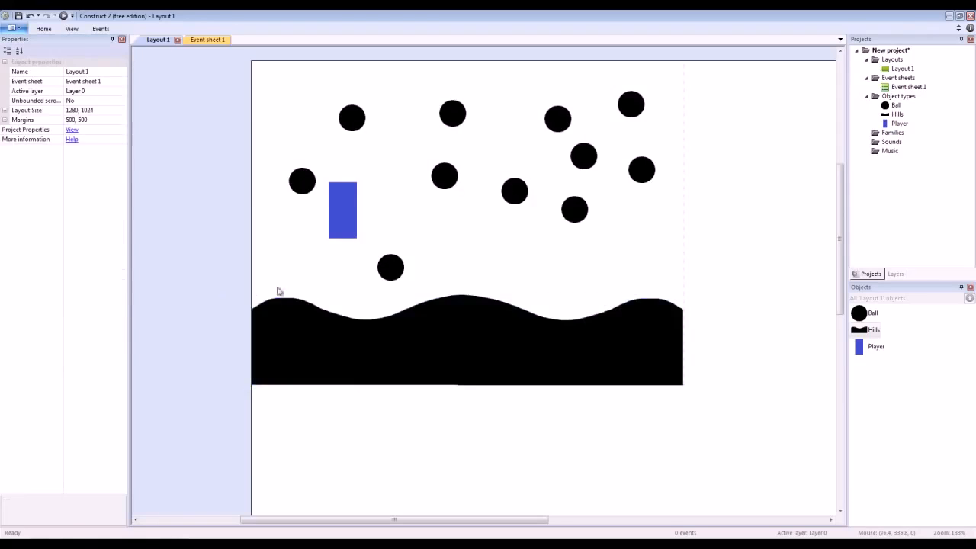
Step: Delete three of the duplicated balls: the two above the middle hill and the one directly above the player
left_click(442, 183)
key("Delete")
left_click(457, 123)
key("Delete")
left_click(356, 126)
key("Delete")
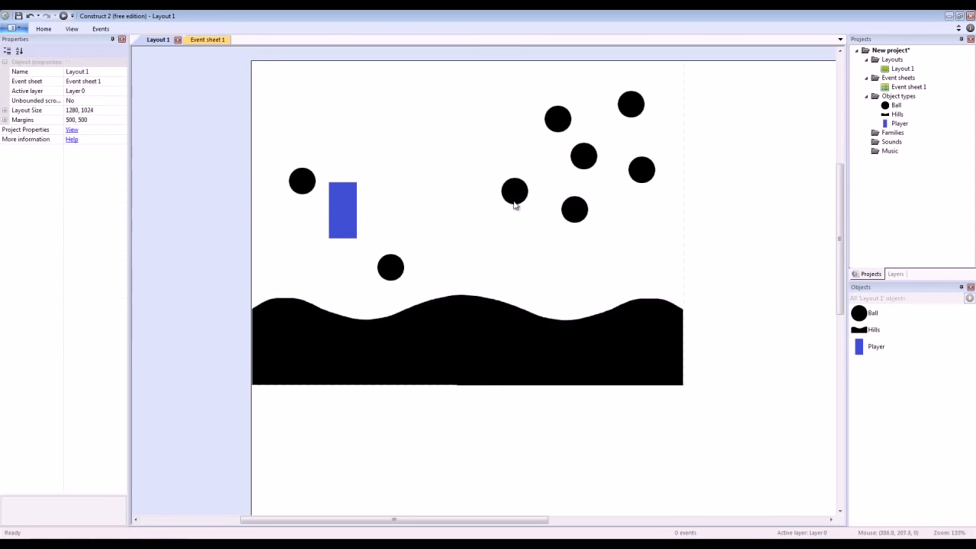
Step: Delete four balls above the right half of the hills, keeping the topmost one and the one nearest the middle hill
left_click(515, 197)
left_click(579, 160)
key("Delete")
left_click(559, 119)
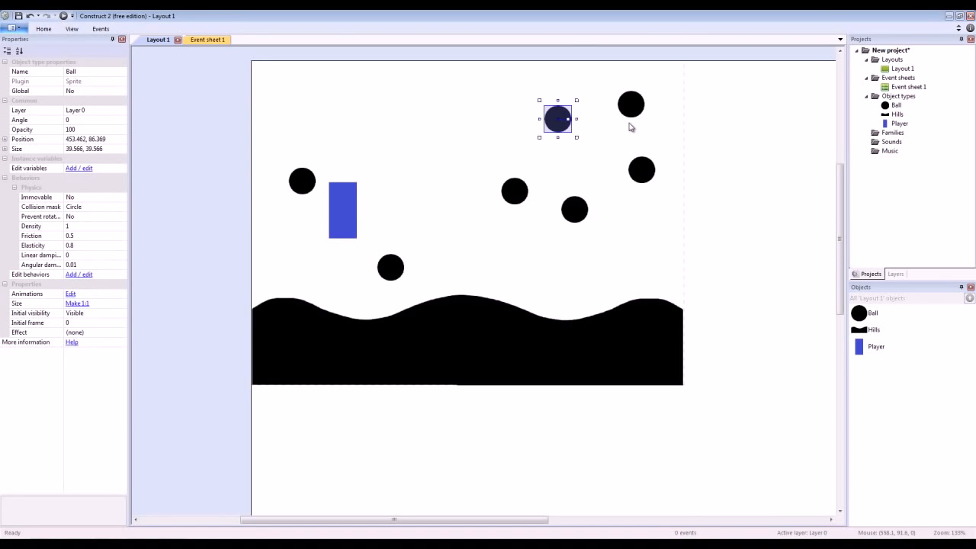
left_click(575, 214)
key("Delete")
left_click(555, 127)
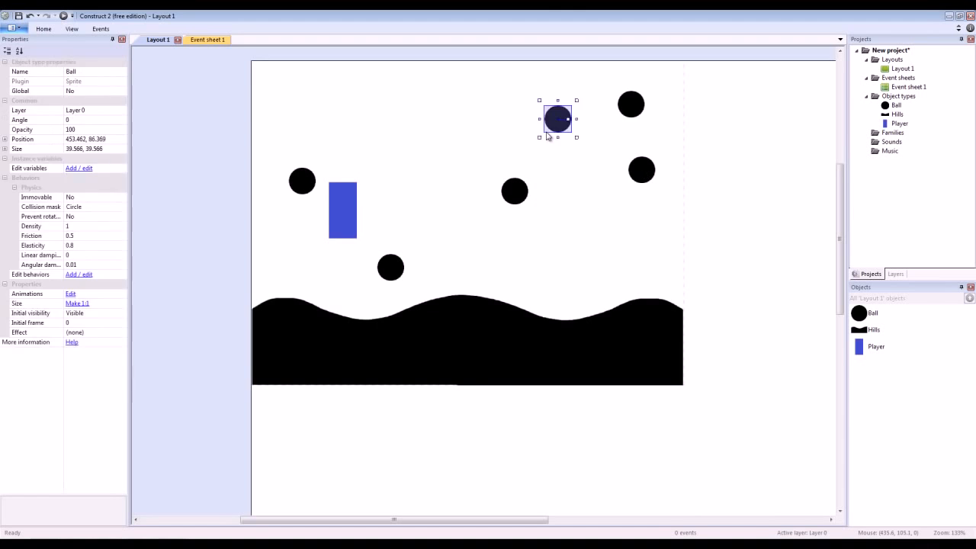
key("Delete")
left_click(641, 171)
key("Delete")
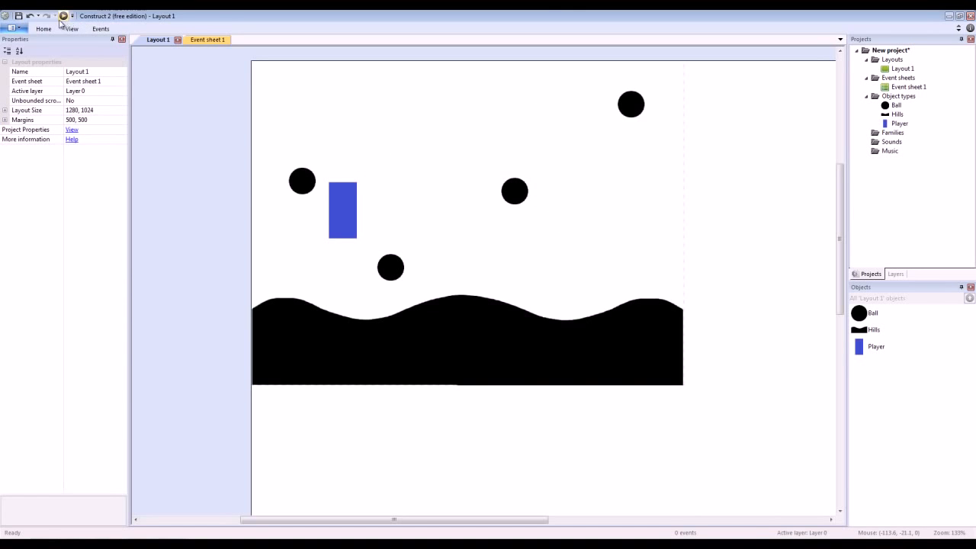
Step: Preview the layout with the bouncier balls and walk the player right over the middle hill
left_click(63, 16)
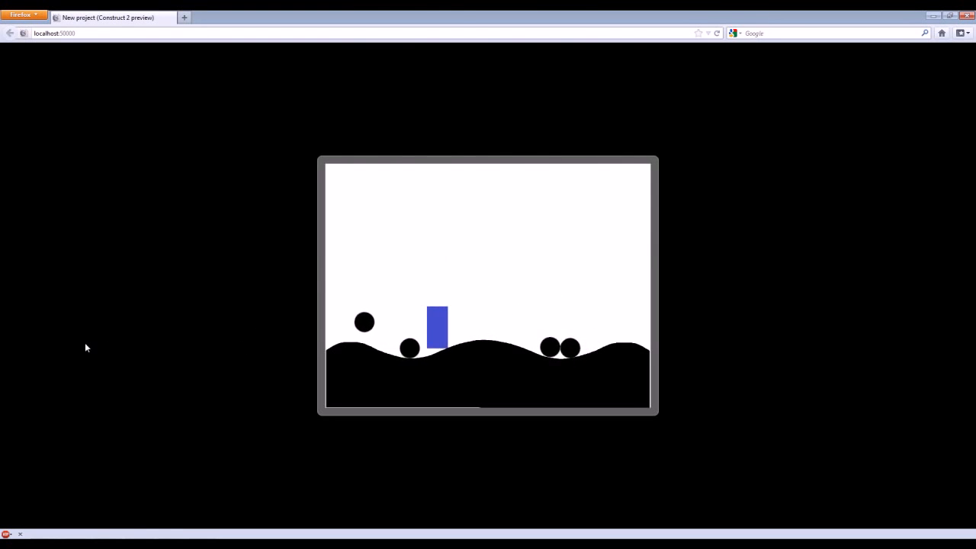
key("Right")
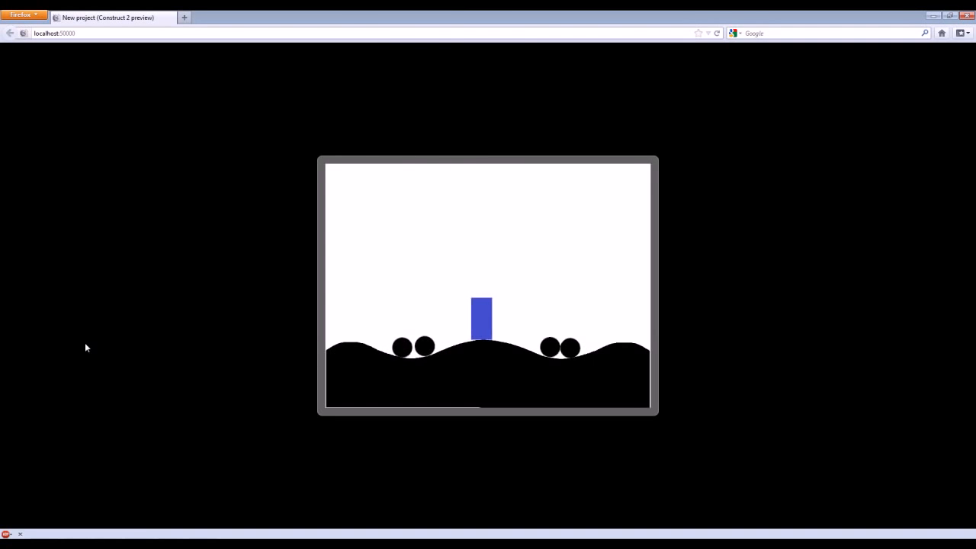
key("Right")
Step: Reload the preview, walk the player repeatedly back and forth through the balls to test their interaction, and close the preview
key("F5")
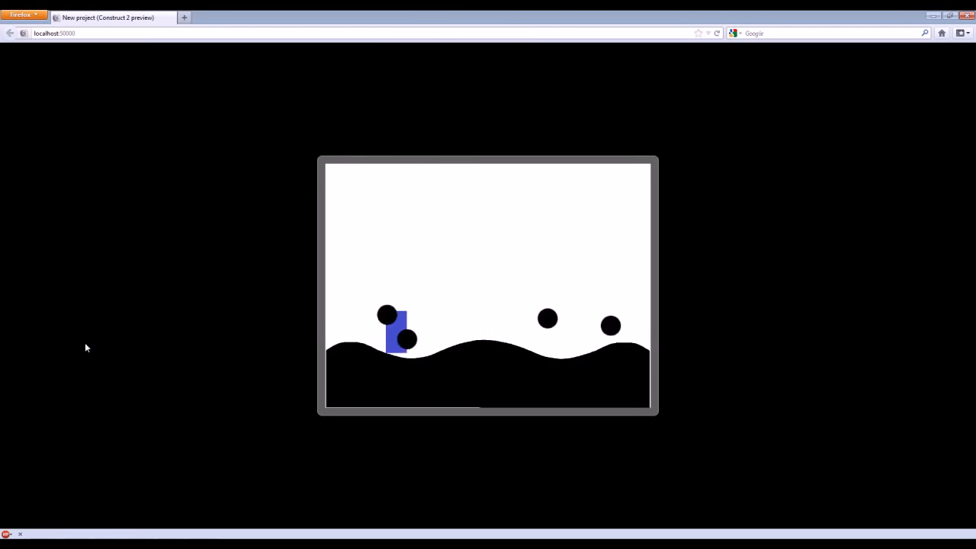
key("Right")
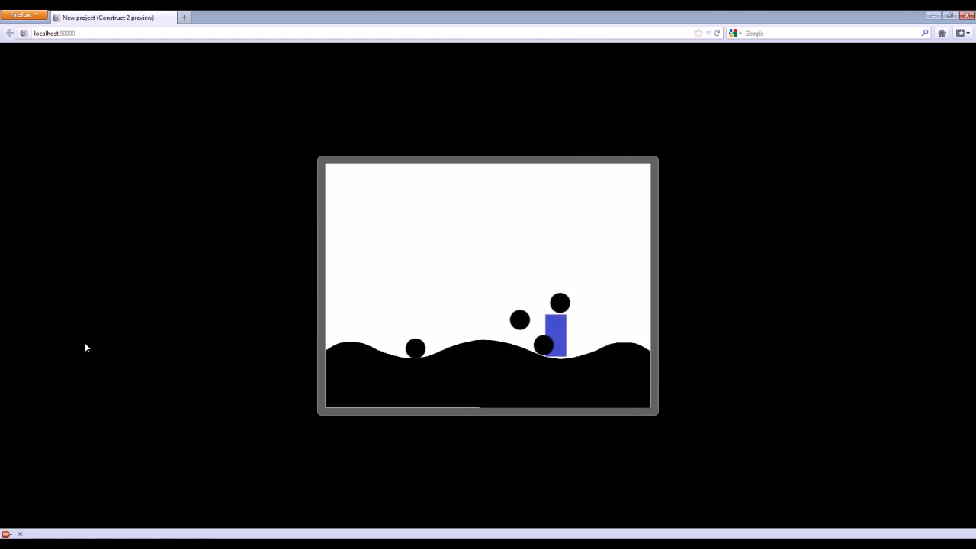
key("Left")
key("Left")
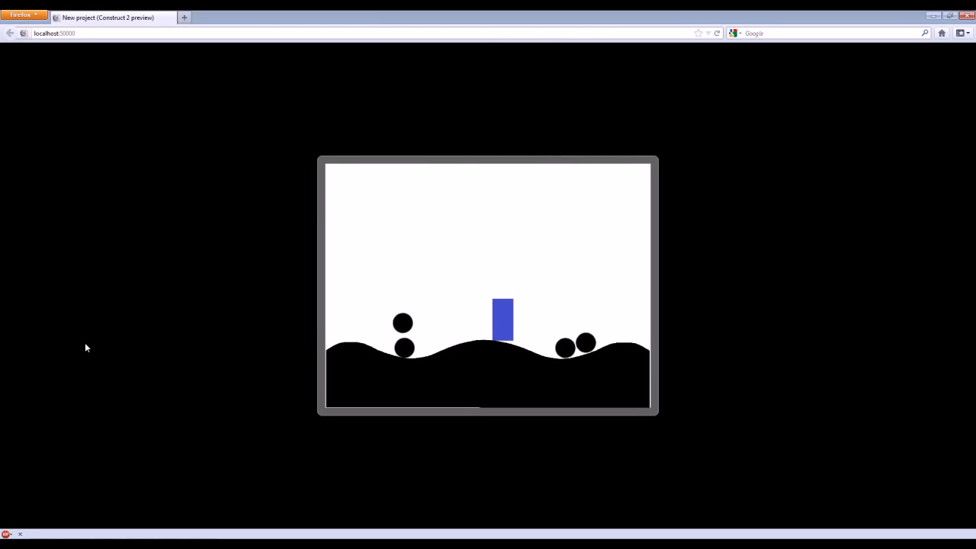
key("Left")
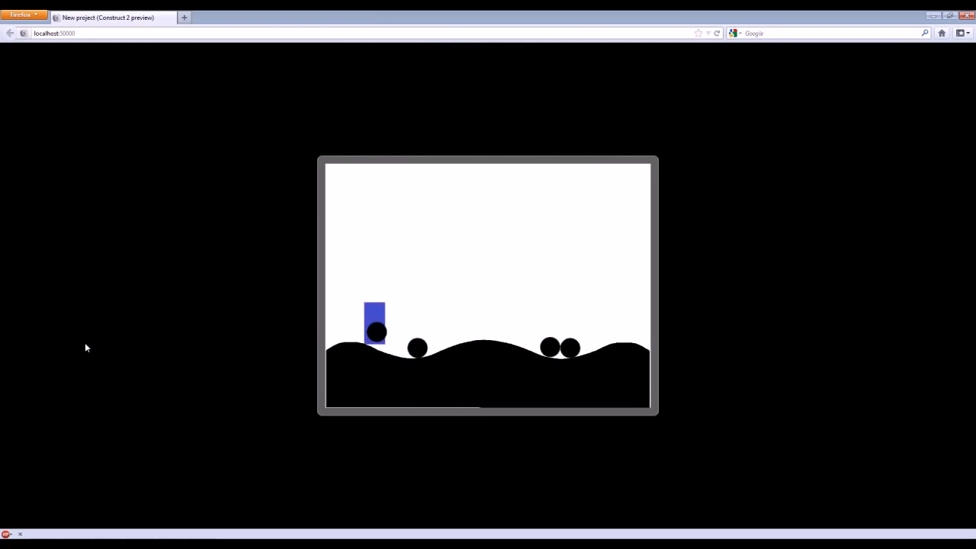
key("Right")
key("Right")
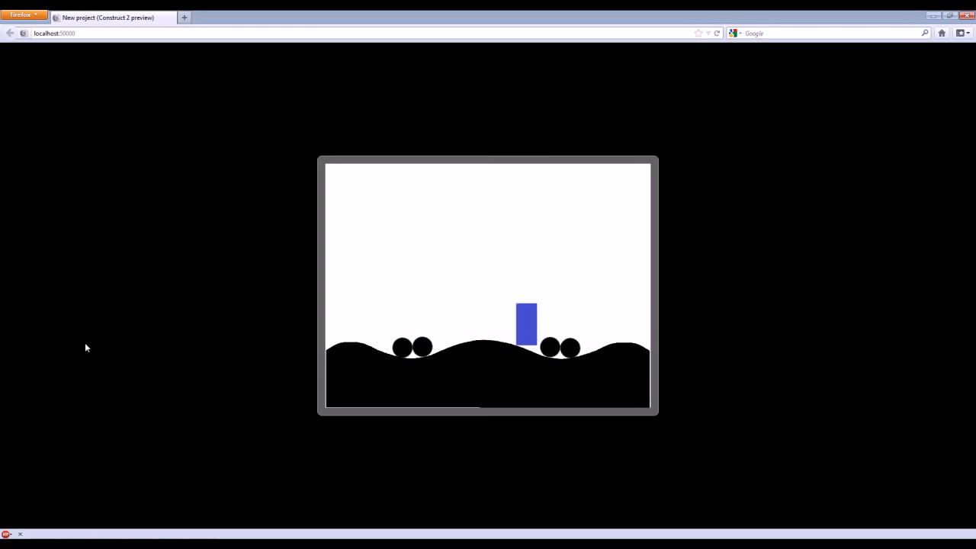
key("Left")
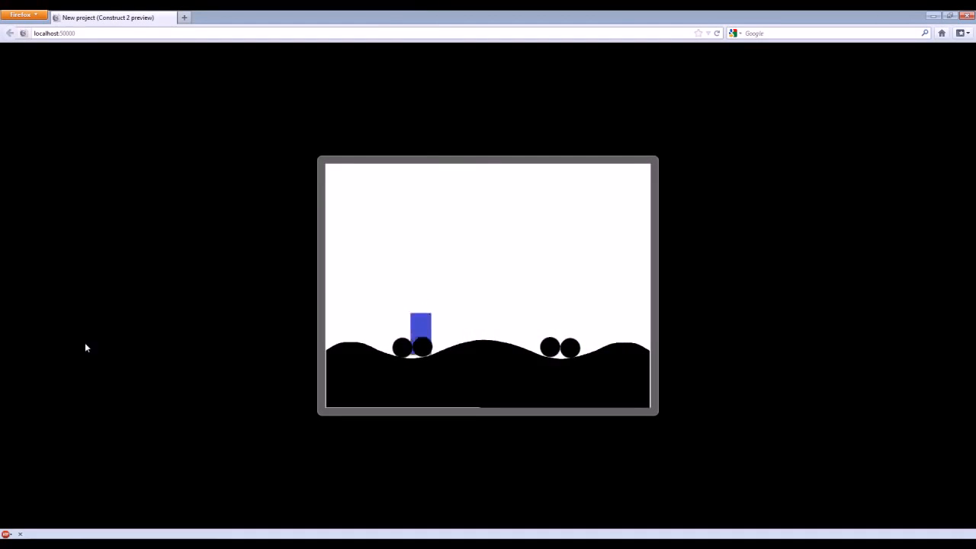
key("Right")
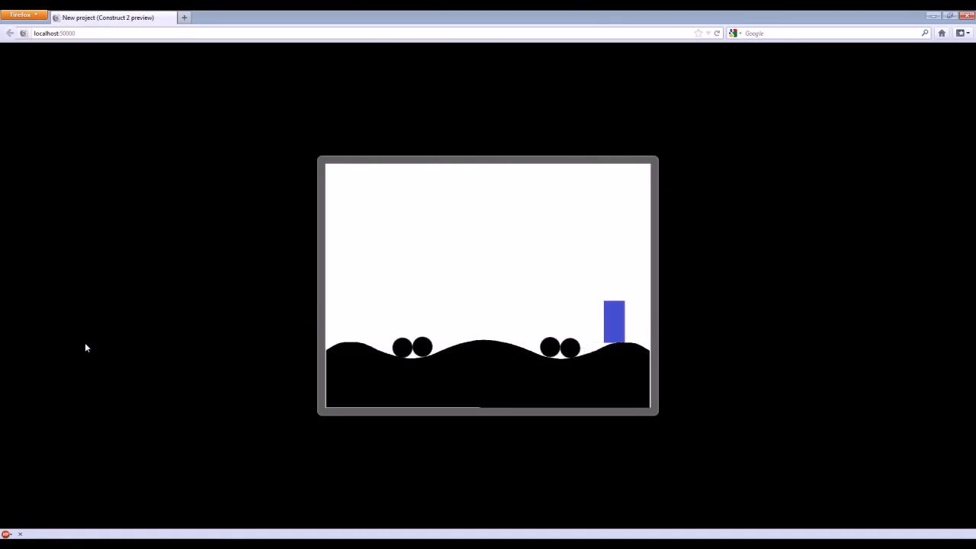
key("Left")
key("Right")
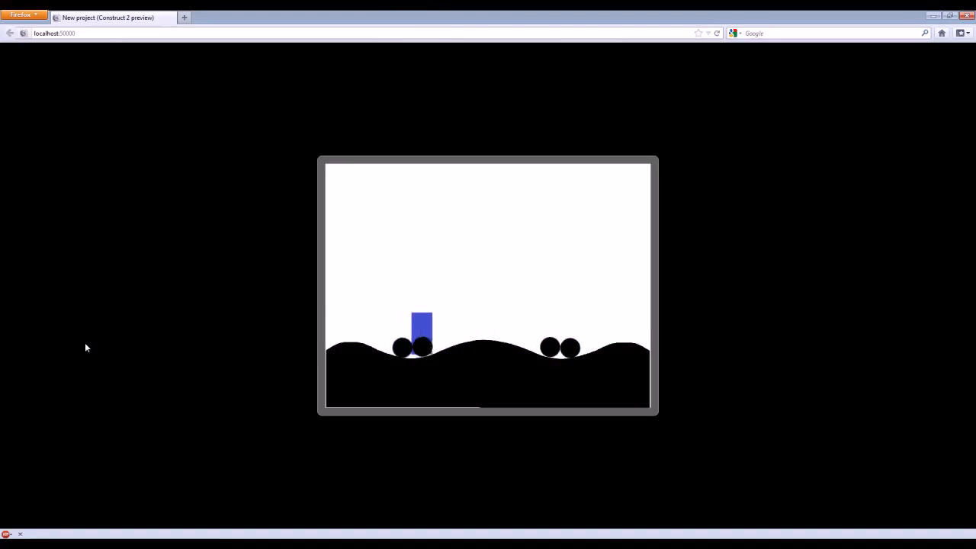
key("Left")
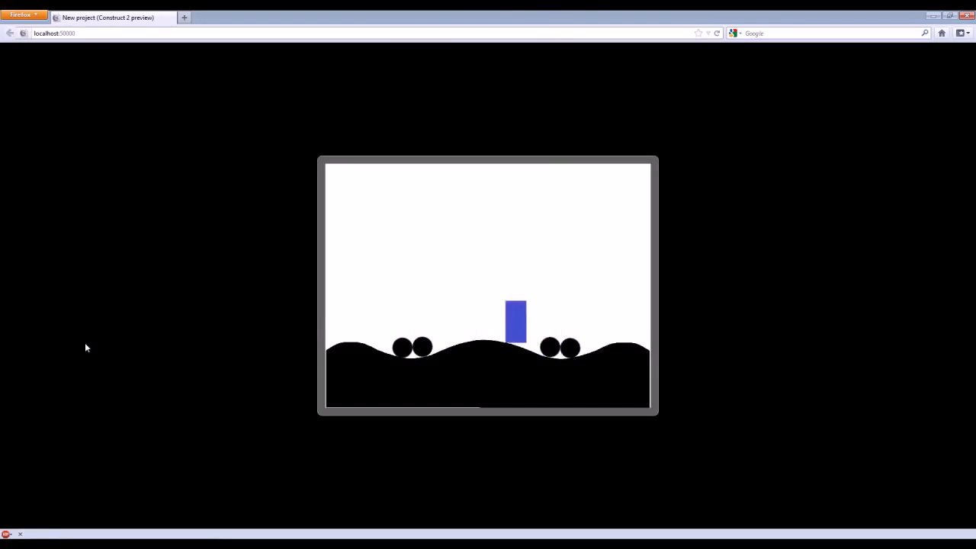
key("Right")
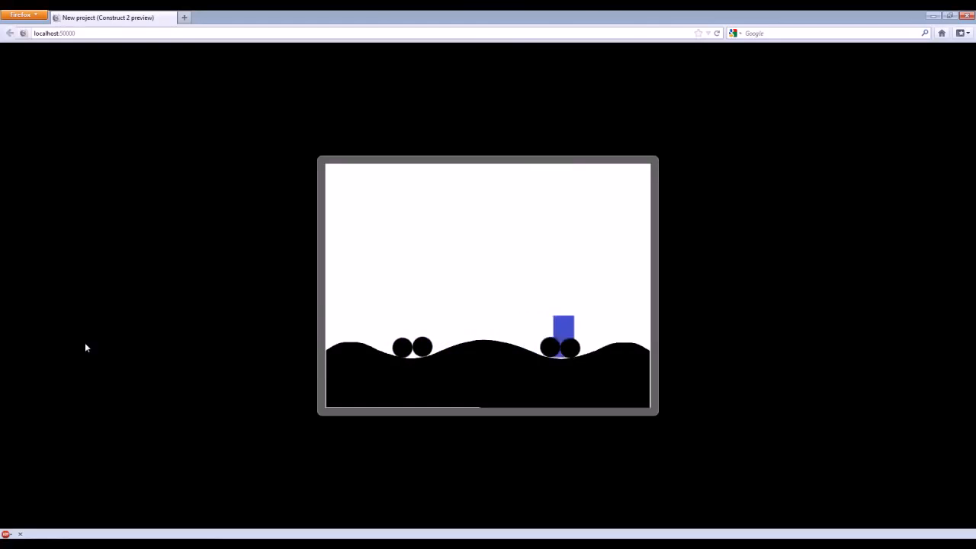
key("Left")
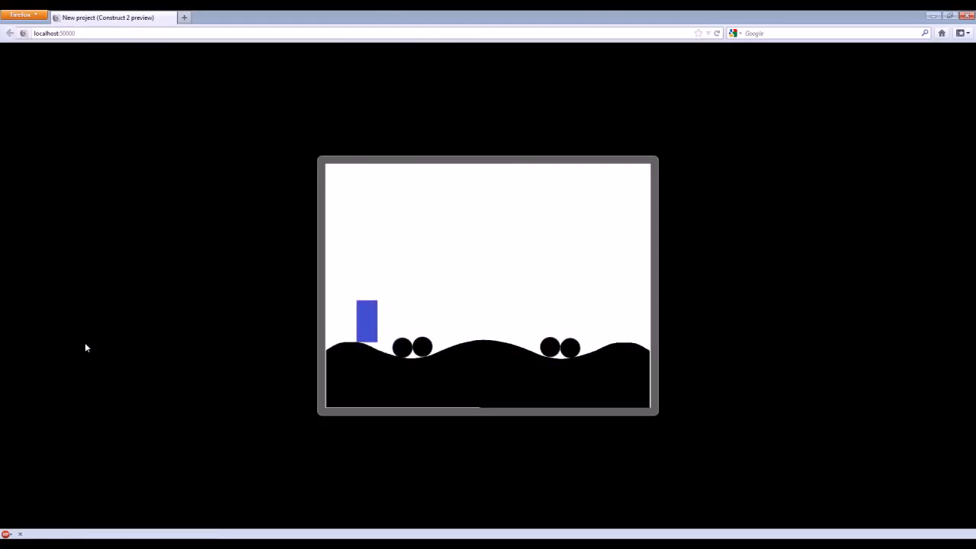
key("Right")
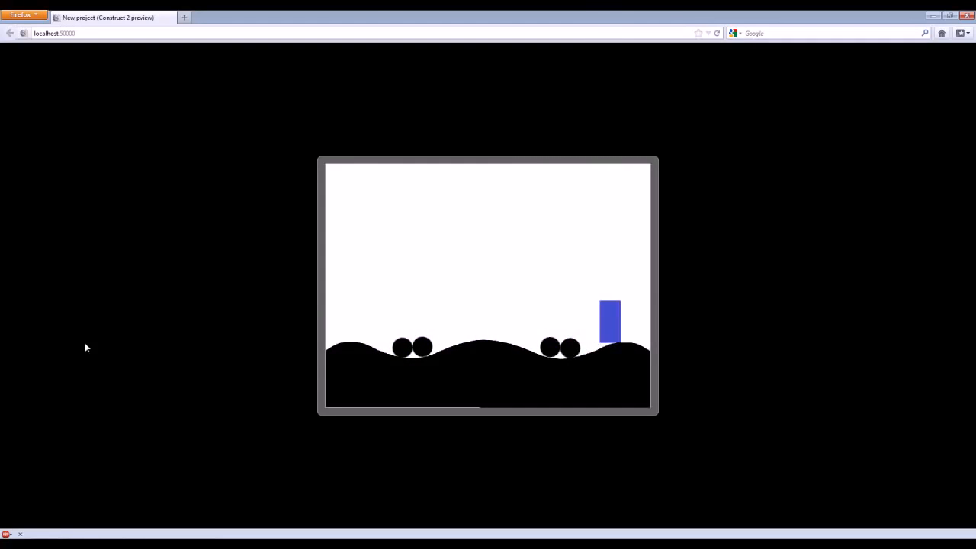
key("Left")
key("Right")
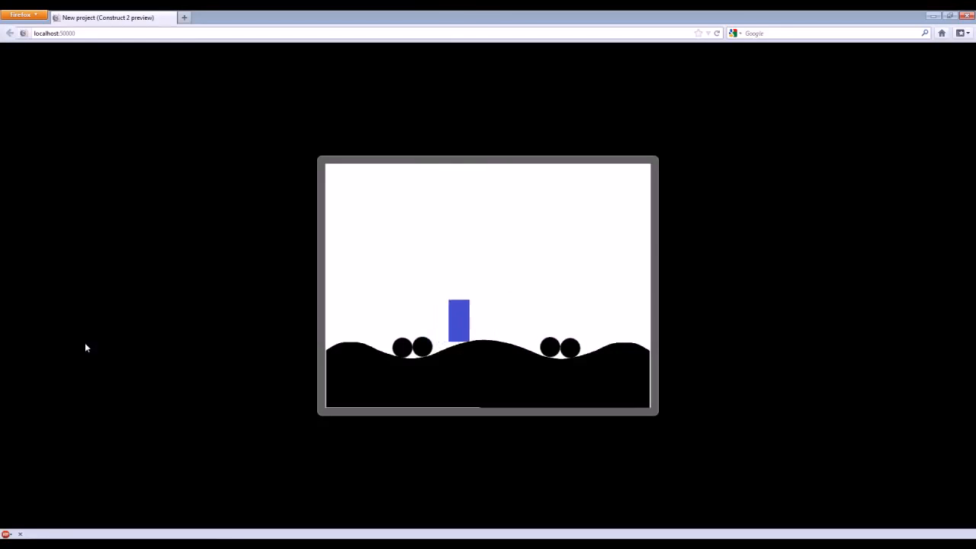
left_click(966, 16)
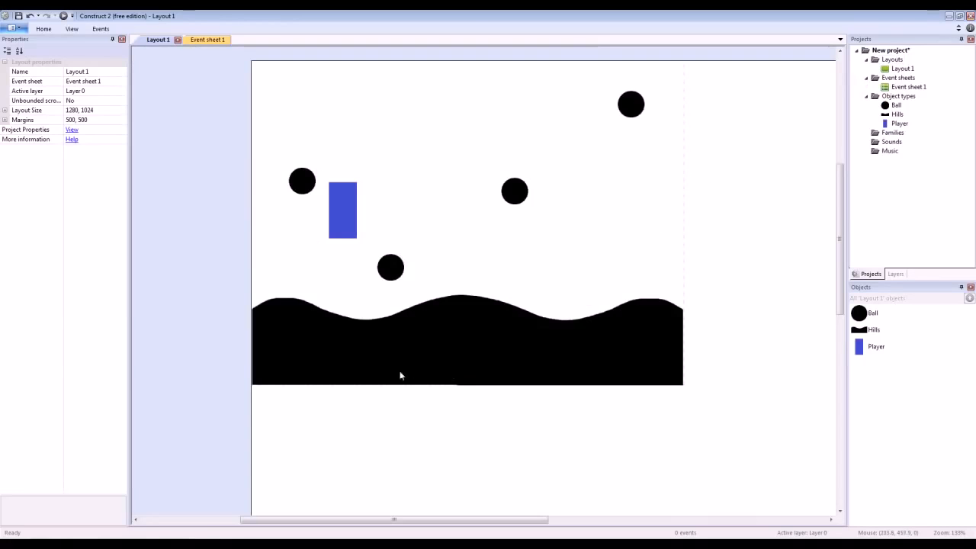
Step: Move the Player to just above the crest of the middle hill and deselect it
middle_click_drag(427, 303, 429, 342)
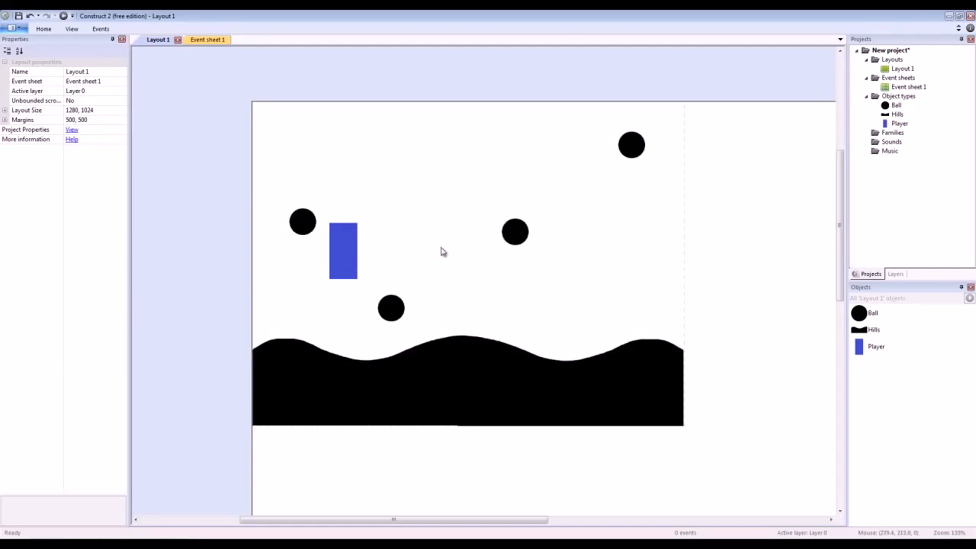
left_click_drag(363, 261, 487, 305)
left_click(575, 208)
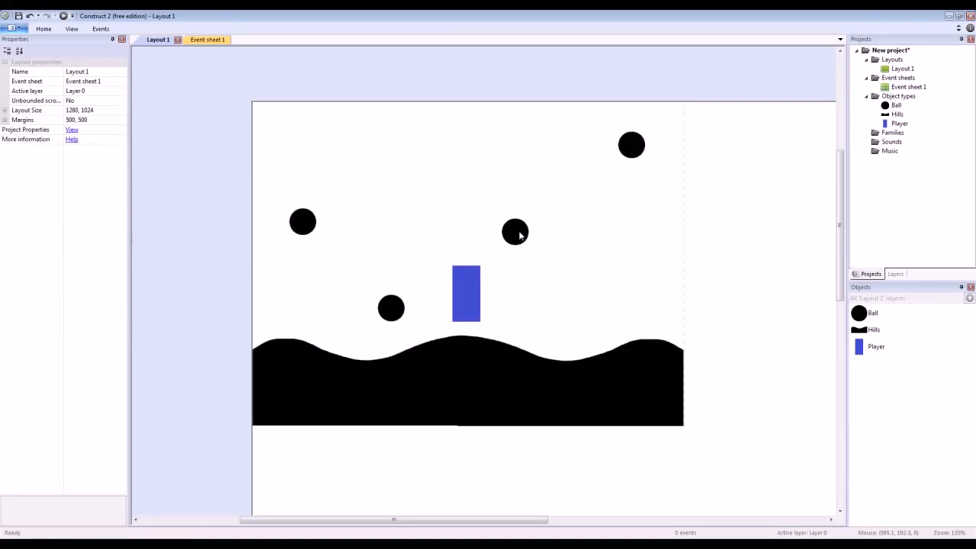
Step: Duplicate the balls to add seven copies spread above the hills, including one low over the valley right of the Player, and deselect
left_click_drag(518, 235, 602, 247, "ctrl")
left_click_drag(602, 247, 545, 143, "ctrl")
left_click_drag(545, 143, 570, 326, "ctrl")
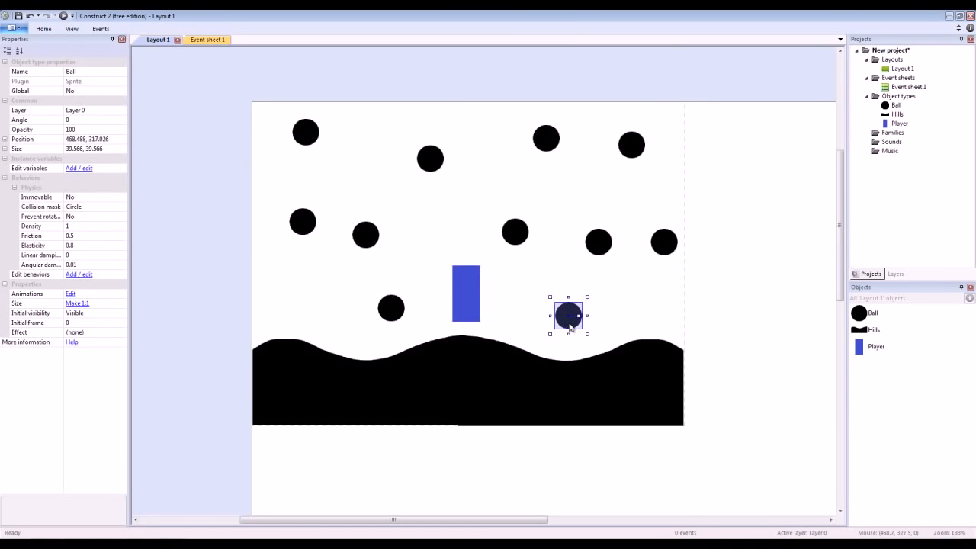
left_click(569, 198)
Step: Preview the layout with the added balls and walk the player back and forth across the hills to test its interaction with them
left_click(64, 16)
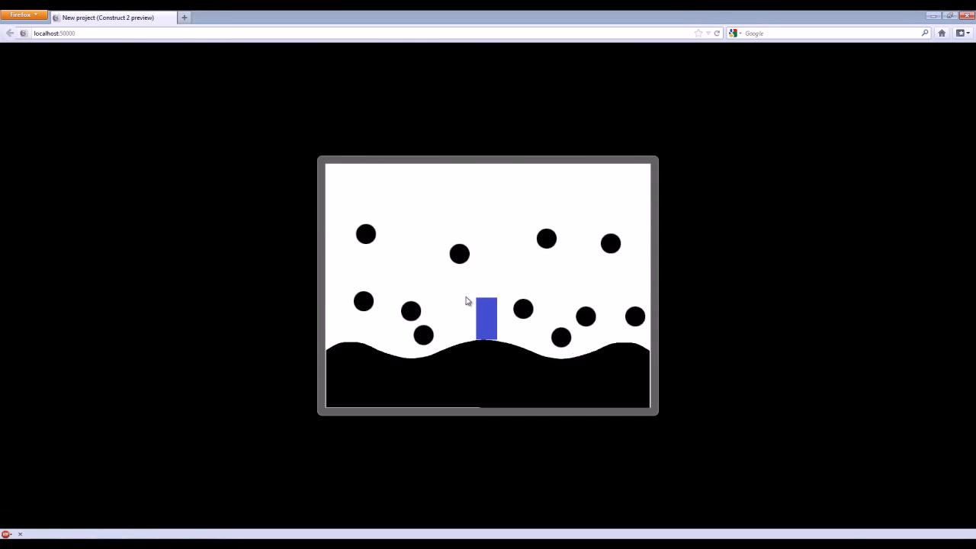
key("Left")
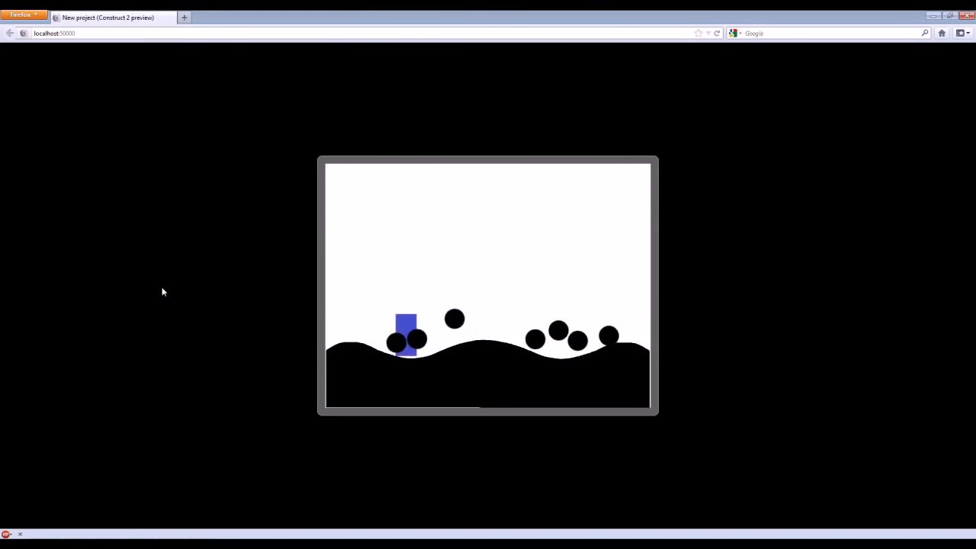
key("Right")
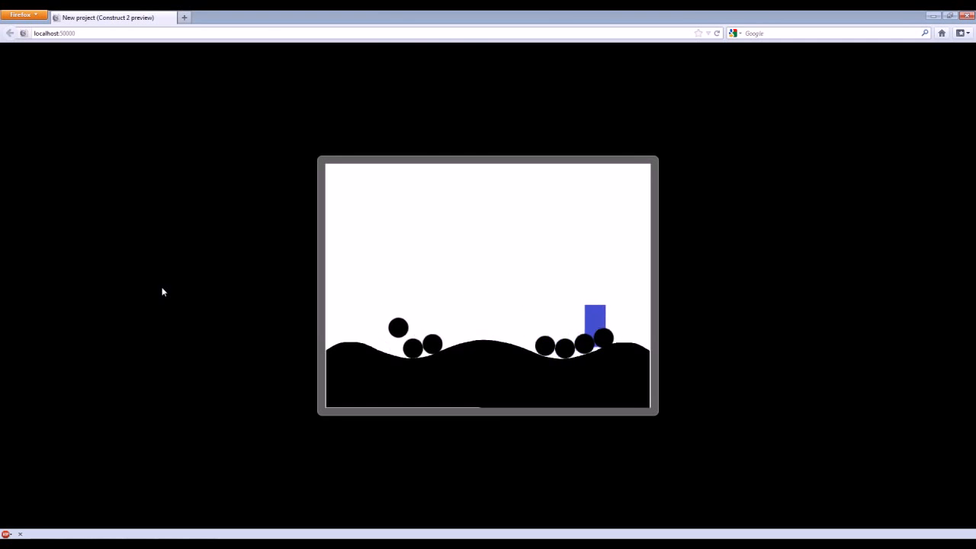
key("Left")
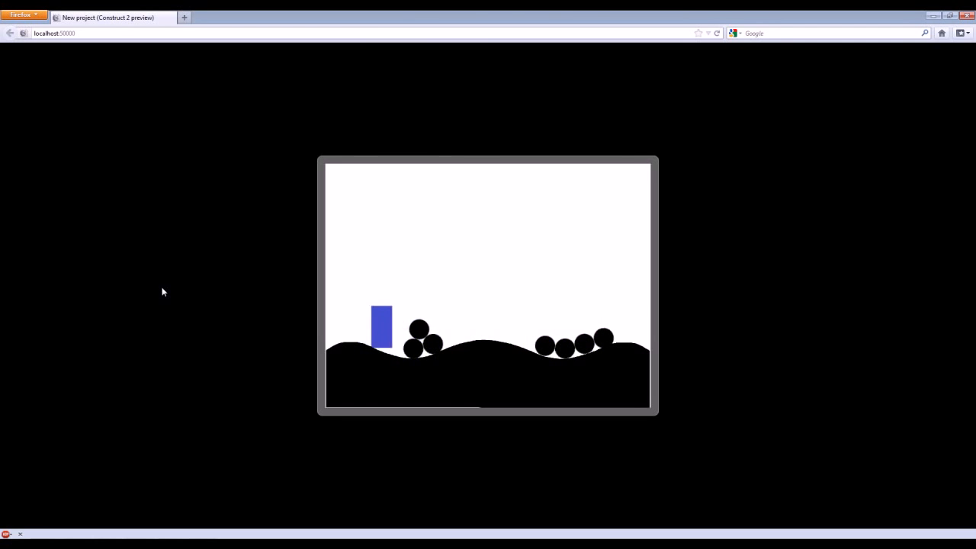
key("Right")
key("Left")
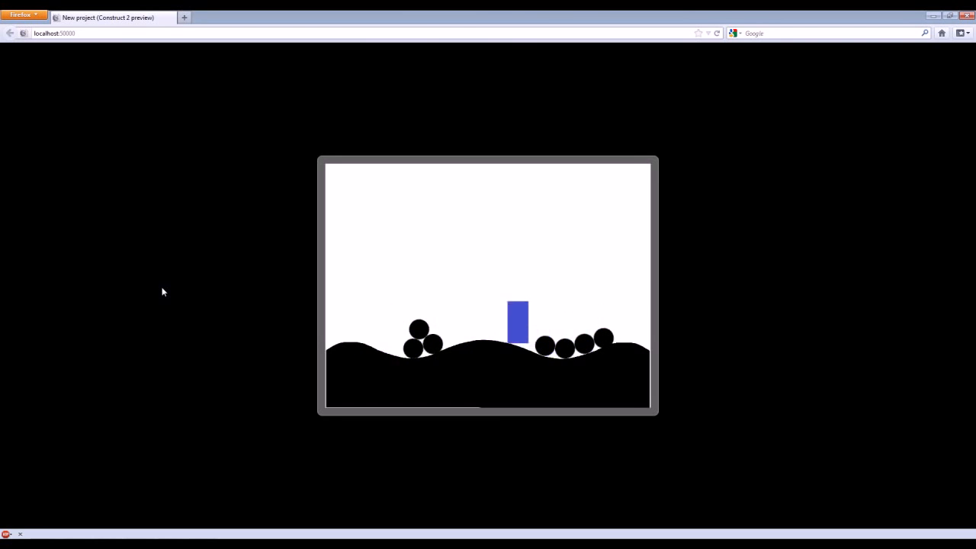
key("Right")
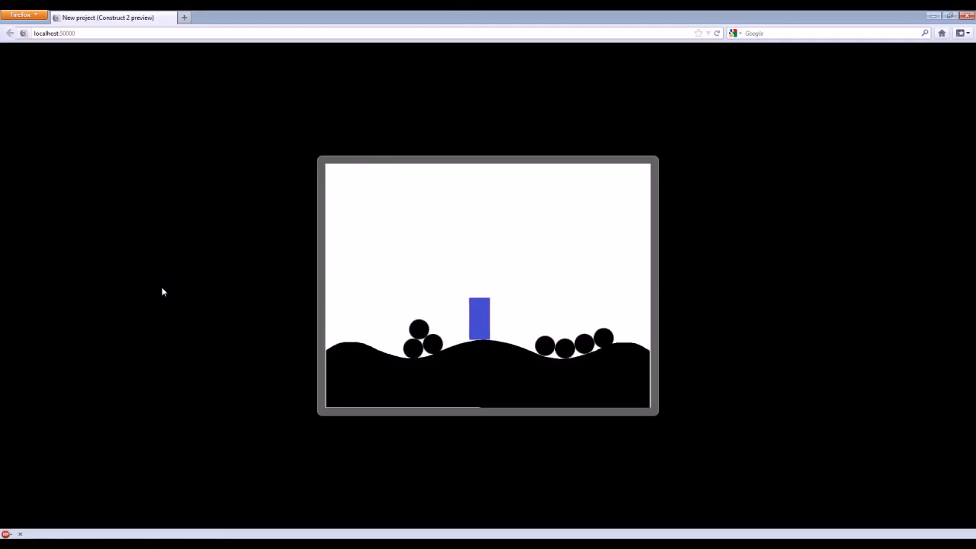